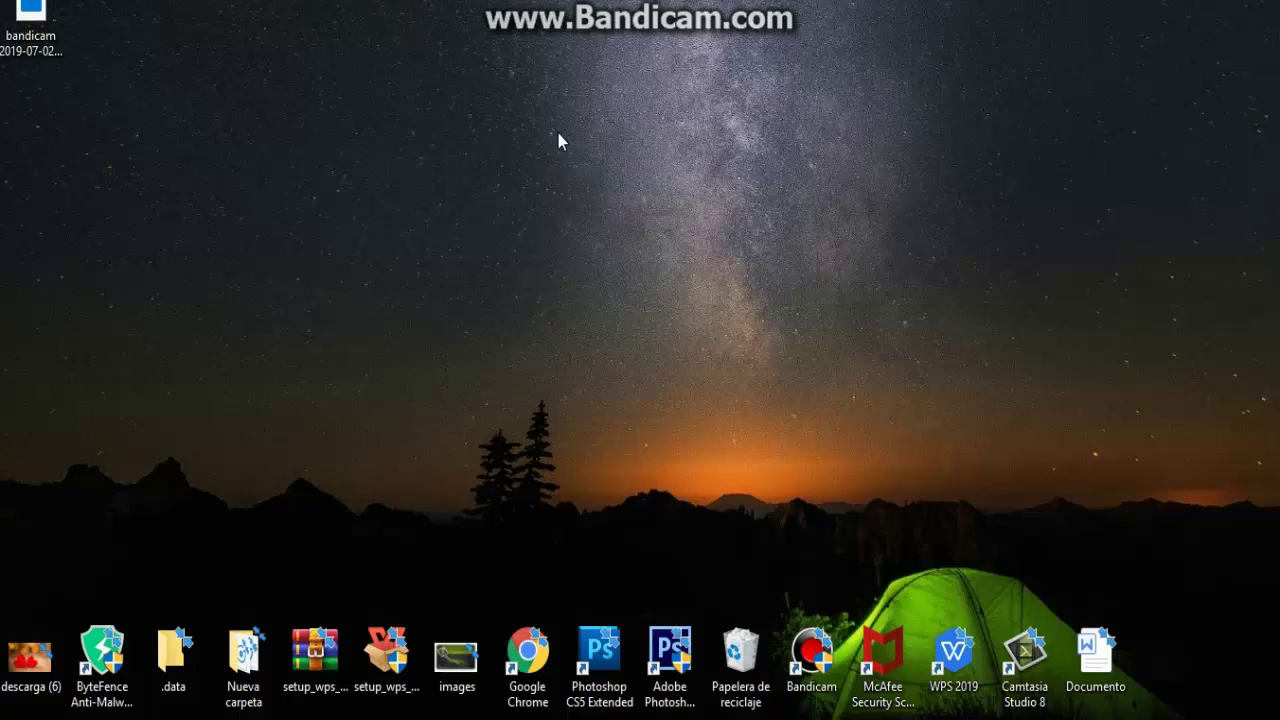
left_click_drag(383, 97, 760, 355)
left_click_drag(355, 218, 734, 468)
Open the Aplicaciones y características page in the Sistema section of Windows Configuración
key("super")
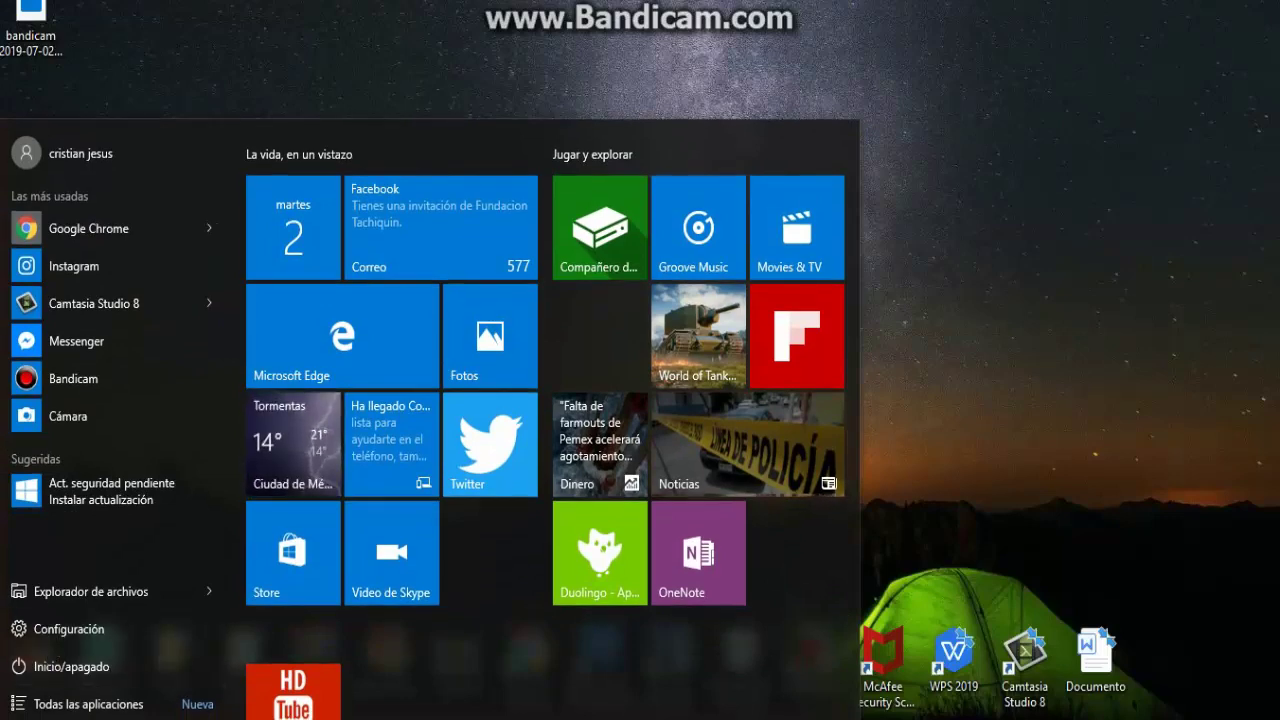
left_click(68, 631)
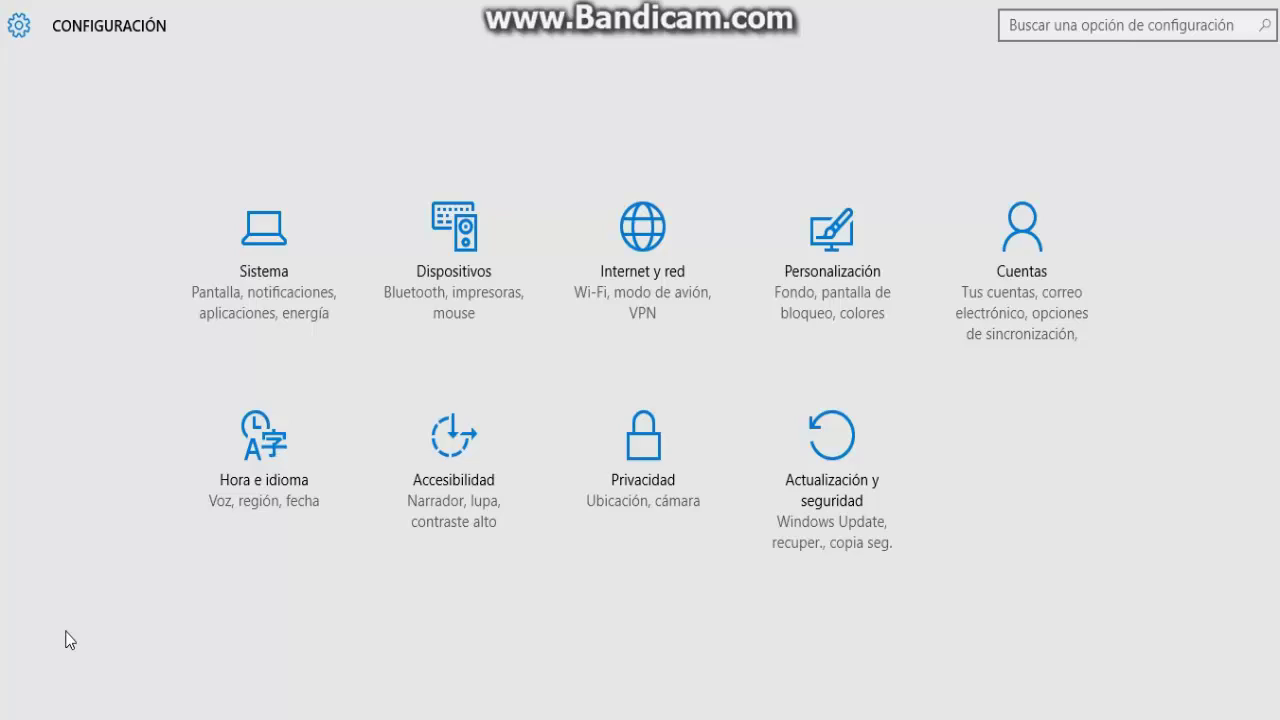
left_click(268, 258)
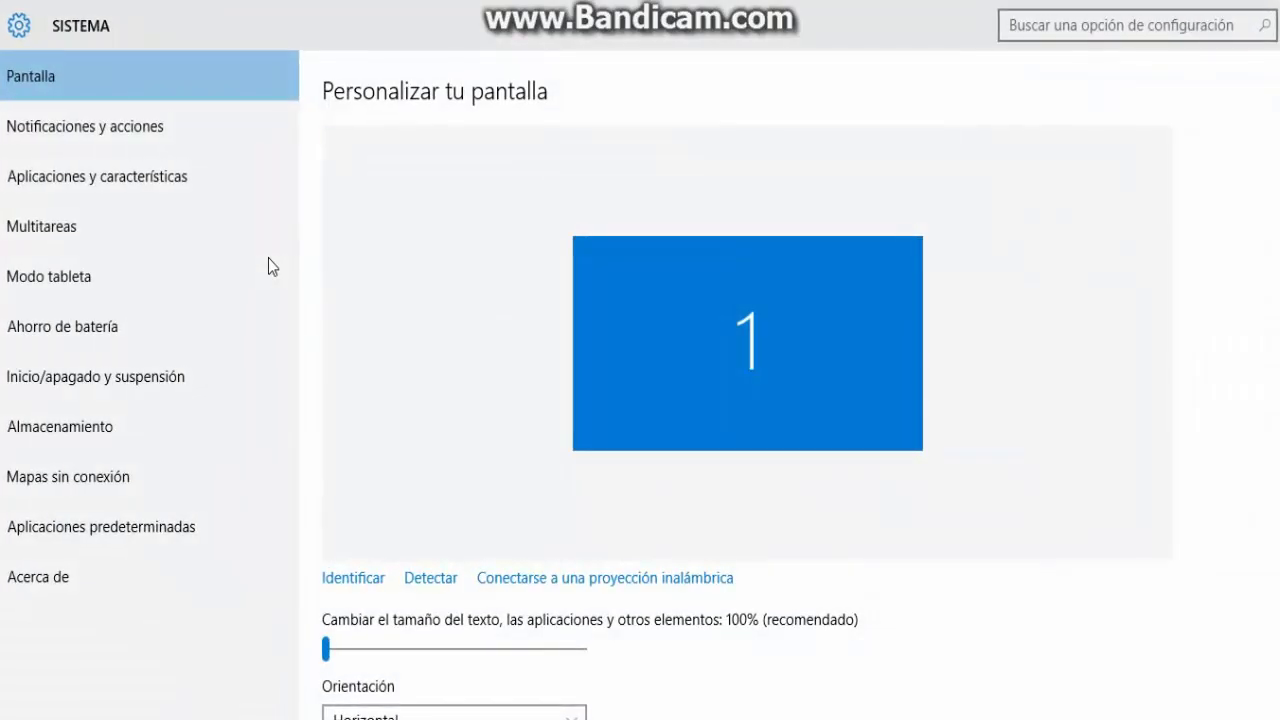
left_click(129, 186)
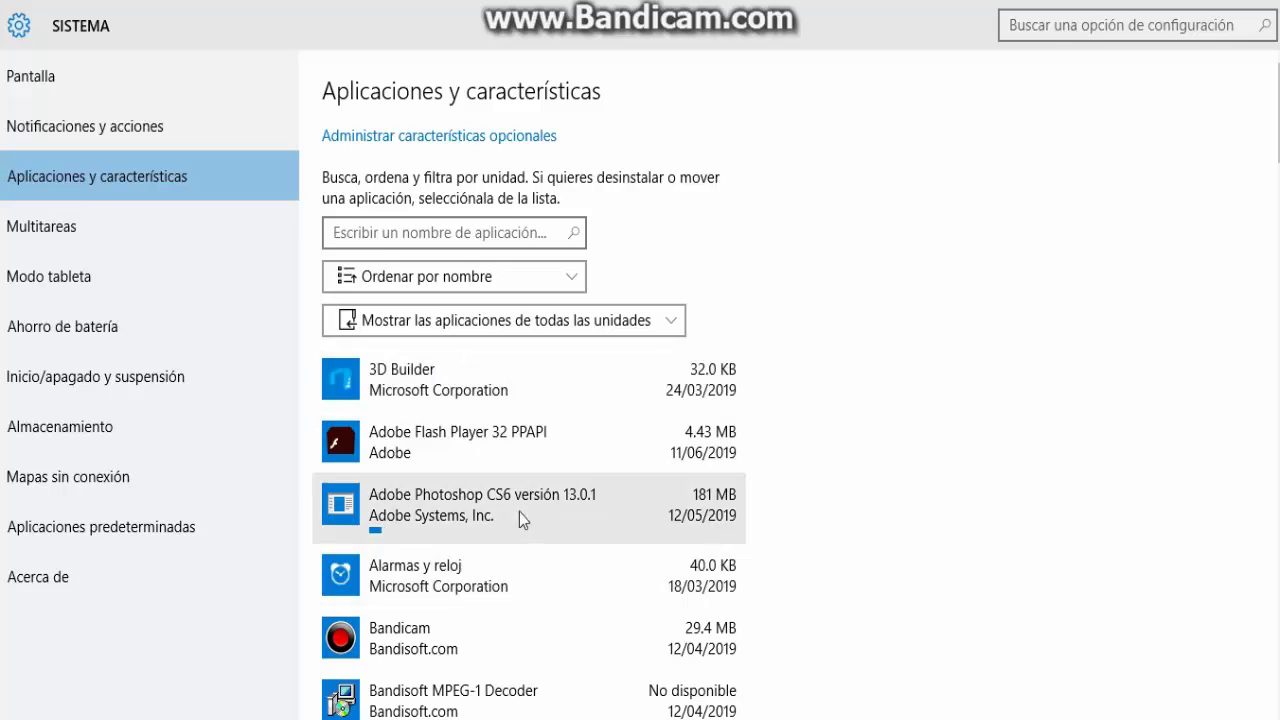
Uninstall Adobe Flash Player 32 PPAPI from the installed applications and close its uninstaller
scroll(508, 523, "down", 2)
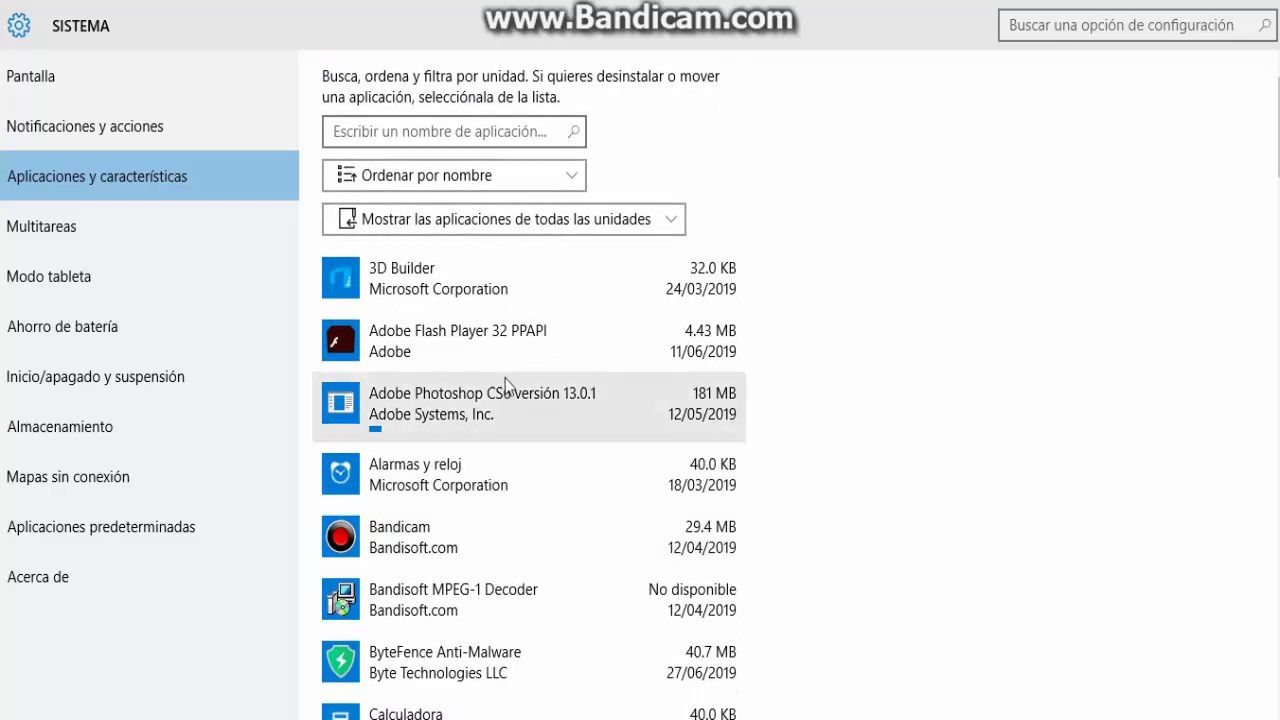
left_click(494, 355)
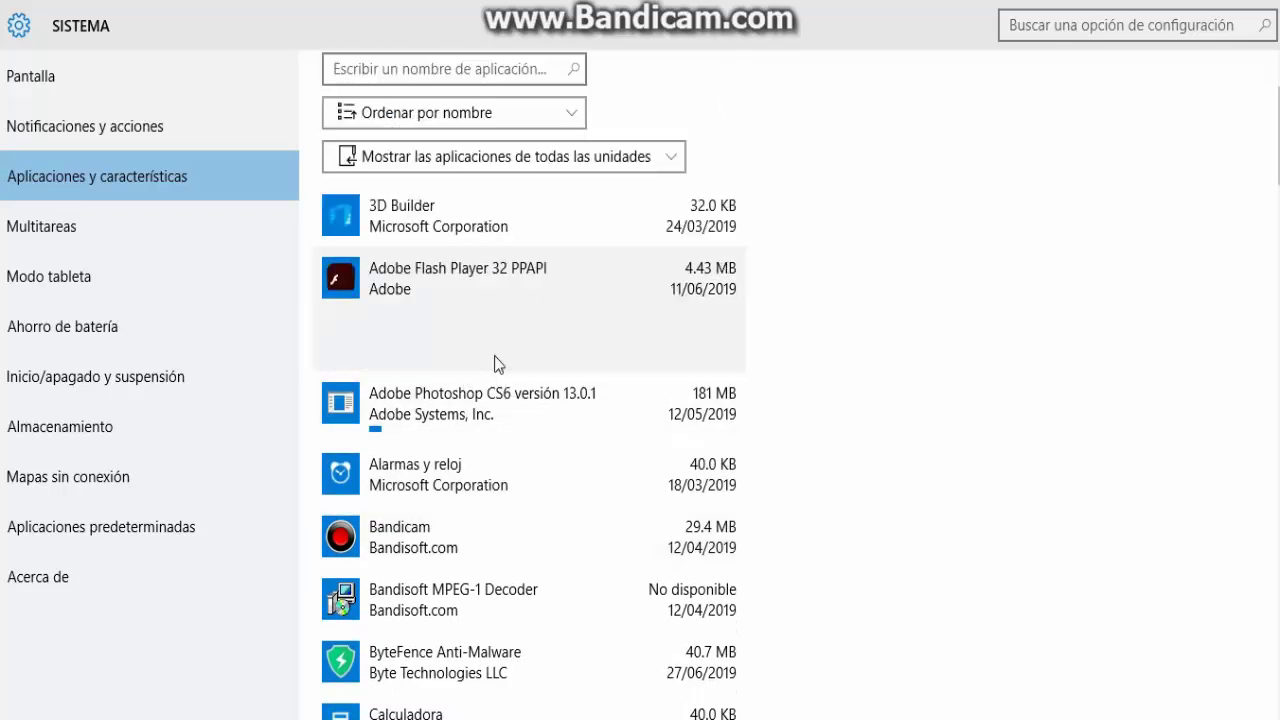
left_click(682, 346)
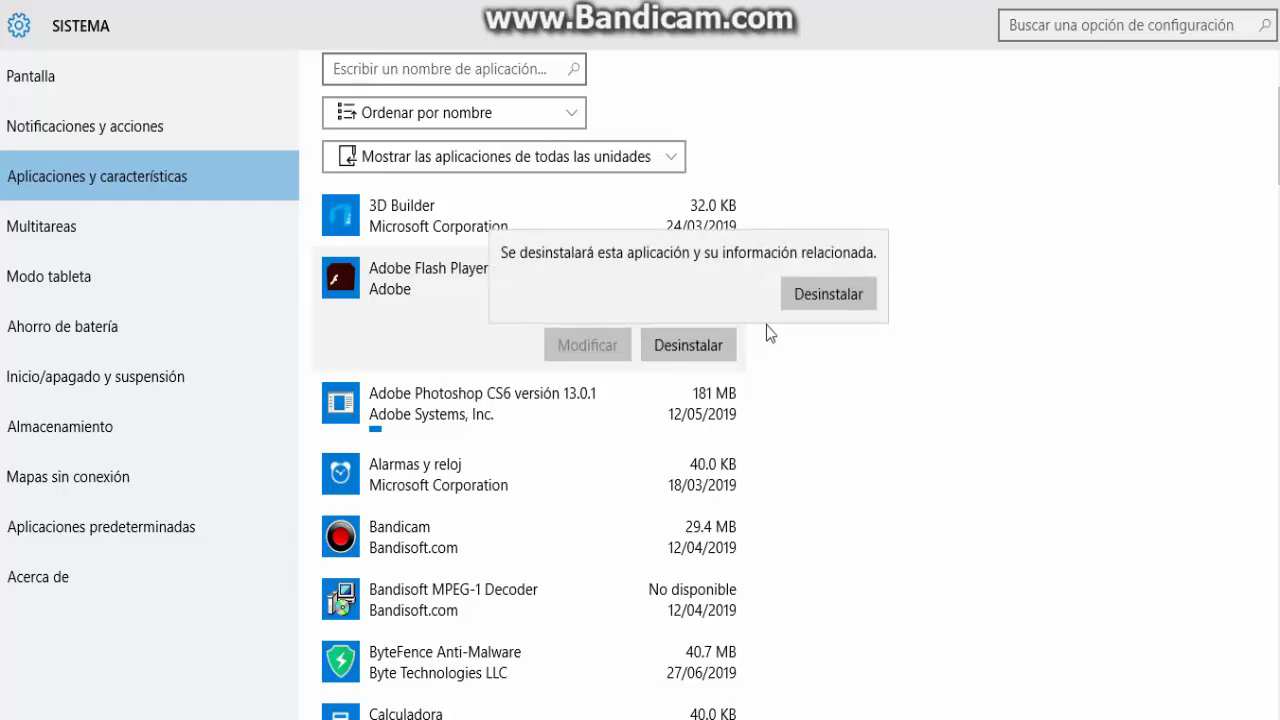
left_click(806, 294)
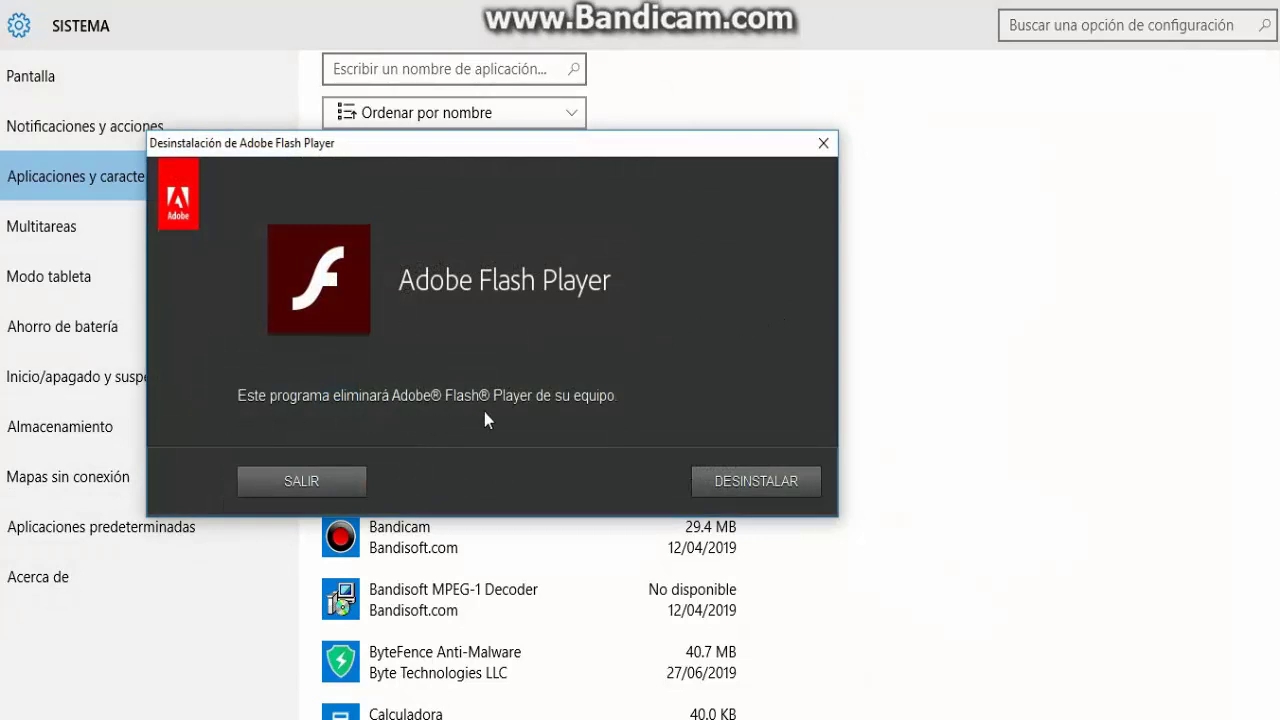
left_click(763, 482)
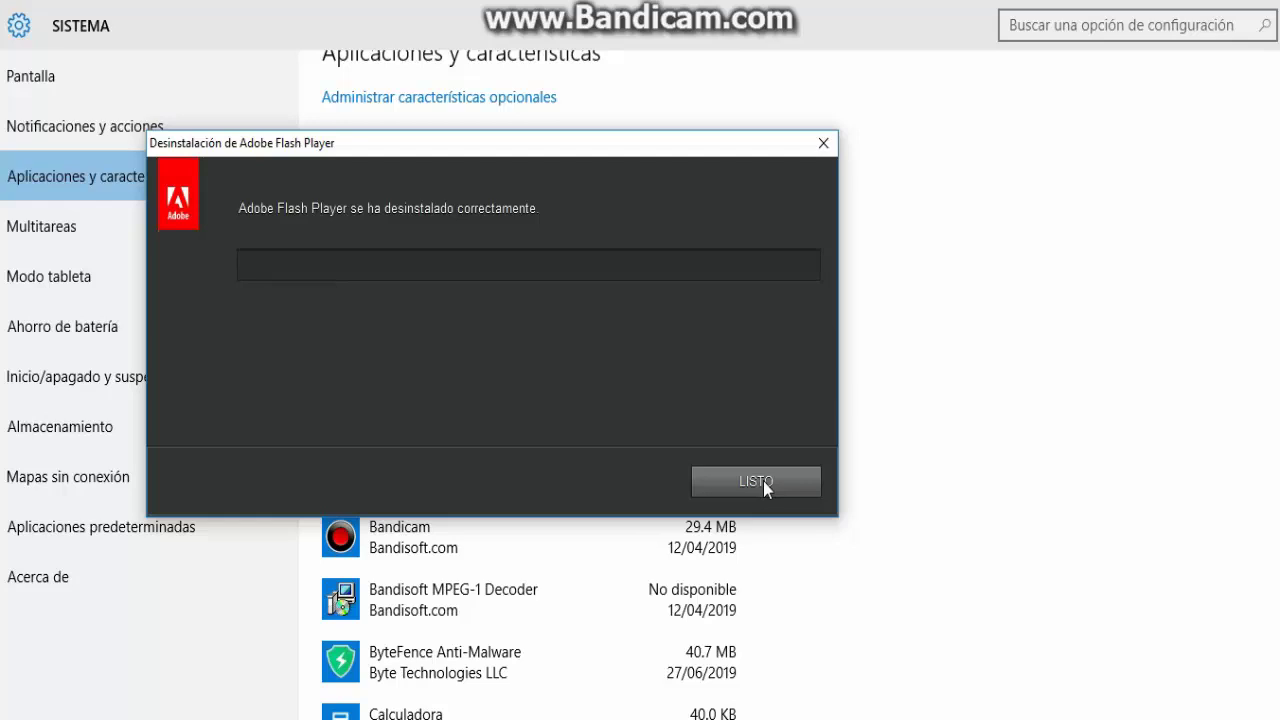
left_click(763, 481)
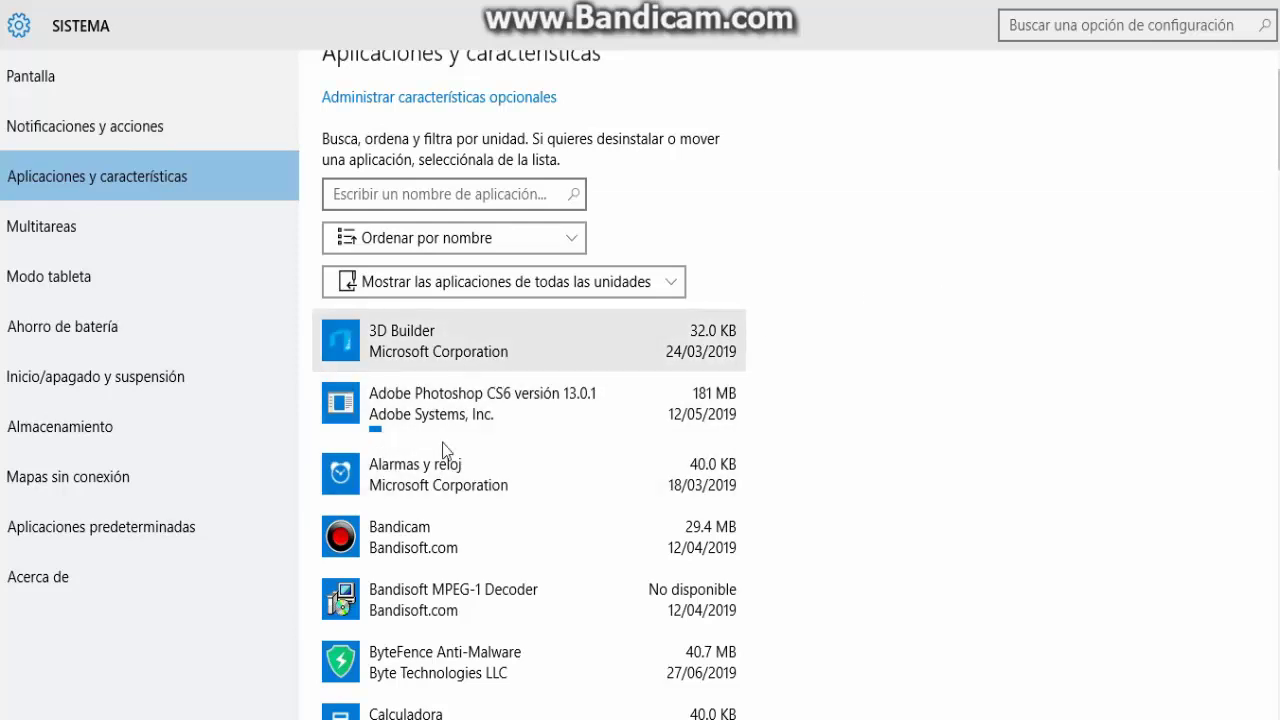
Look through the whole list of installed applications for other programs that could be removed, and return to its beginning
scroll(537, 400, "down", 1)
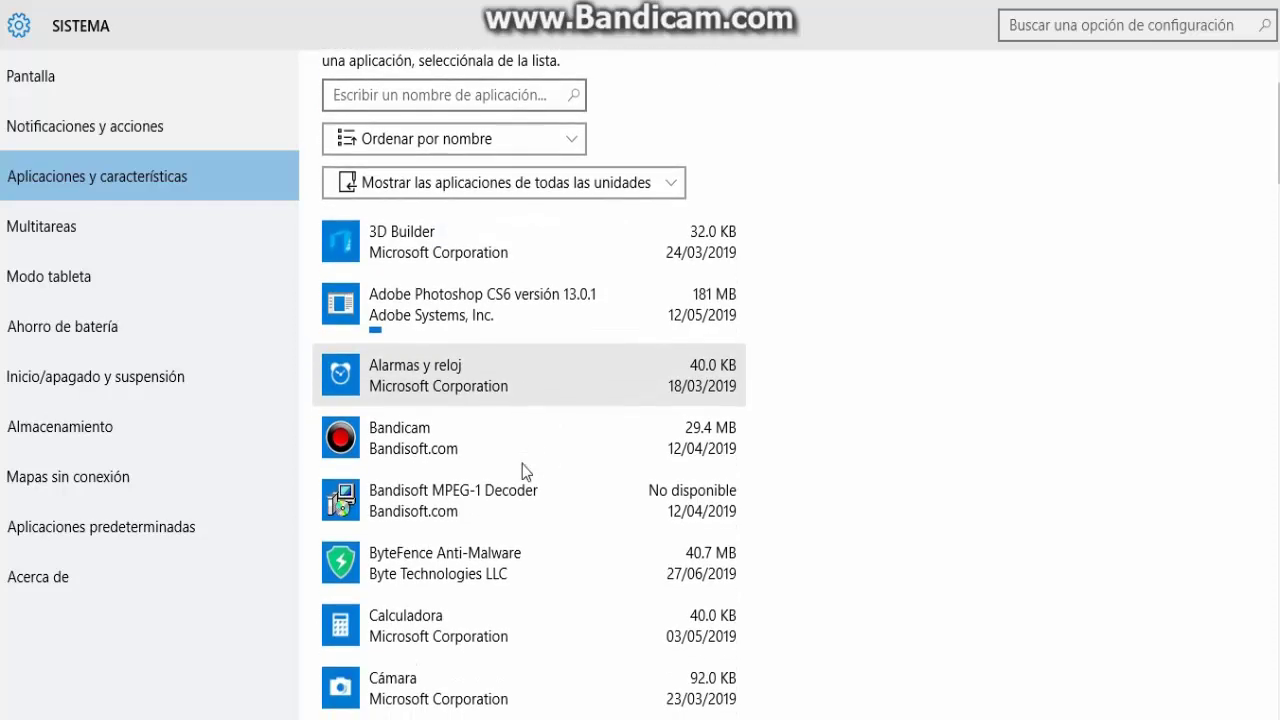
scroll(517, 440, "down", 4)
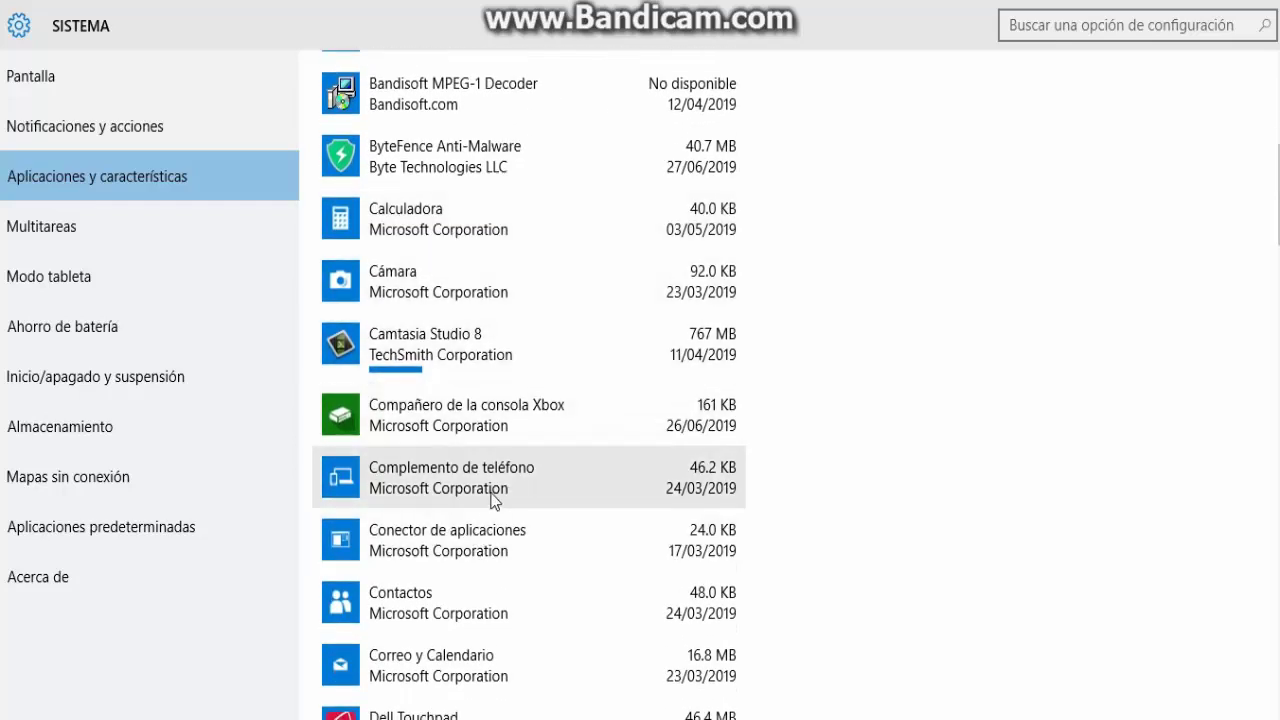
scroll(529, 400, "down", 1)
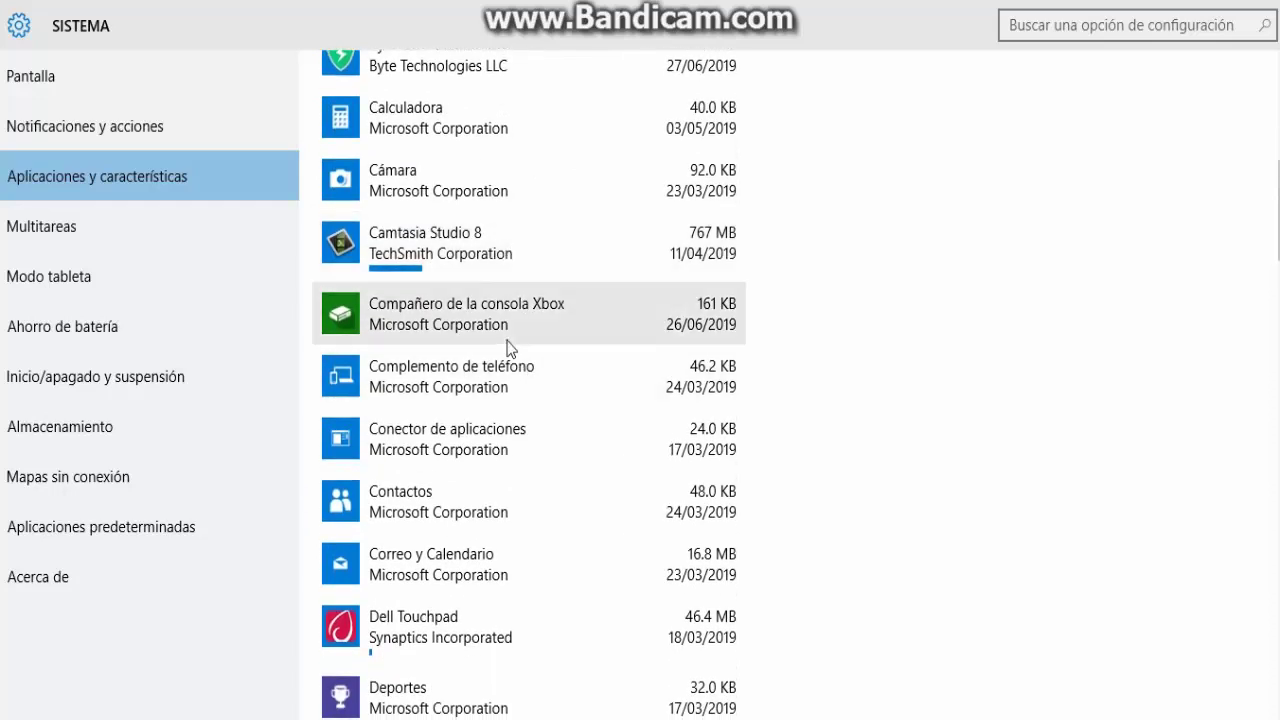
scroll(510, 343, "down", 5)
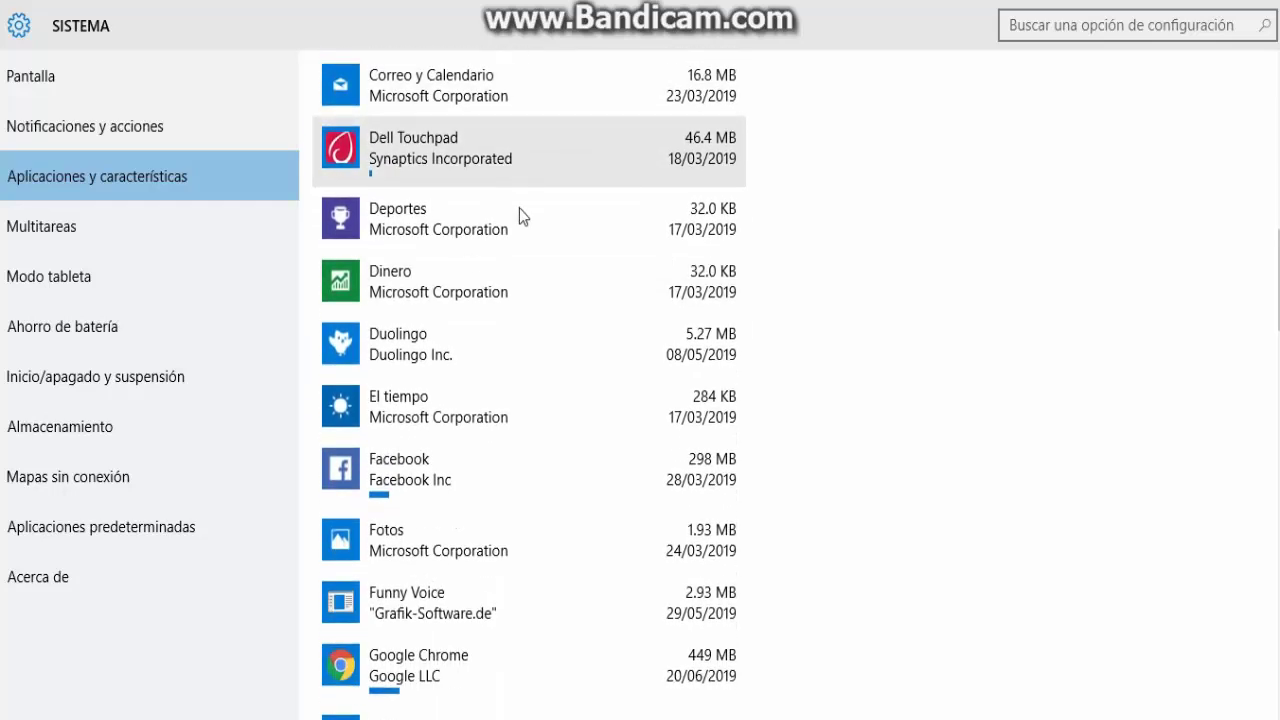
scroll(519, 208, "down", 2)
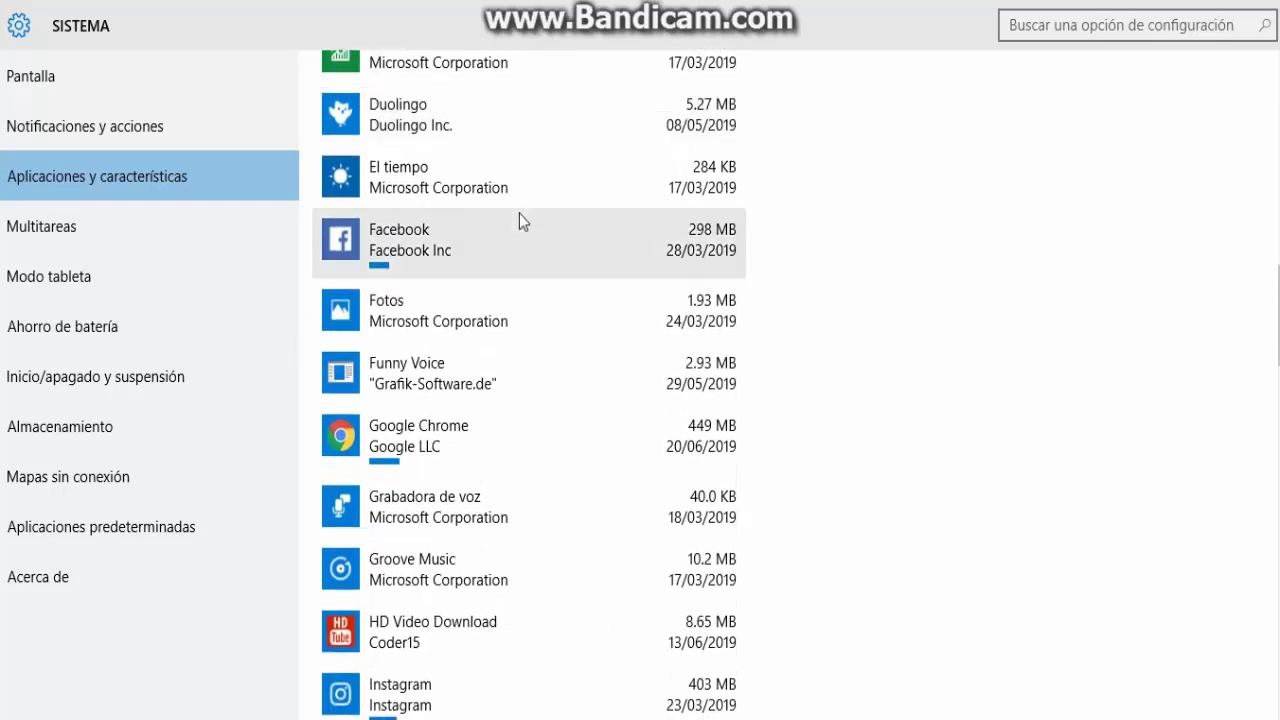
scroll(519, 213, "down", 3)
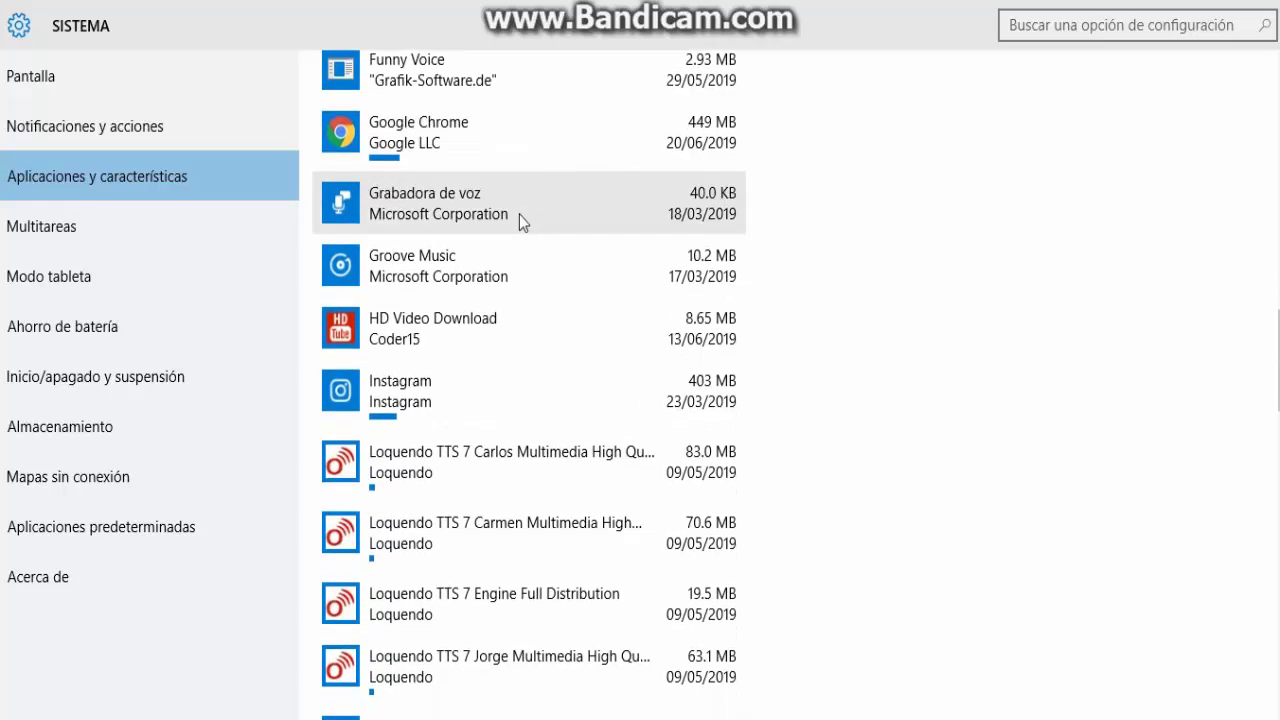
scroll(505, 290, "down", 1)
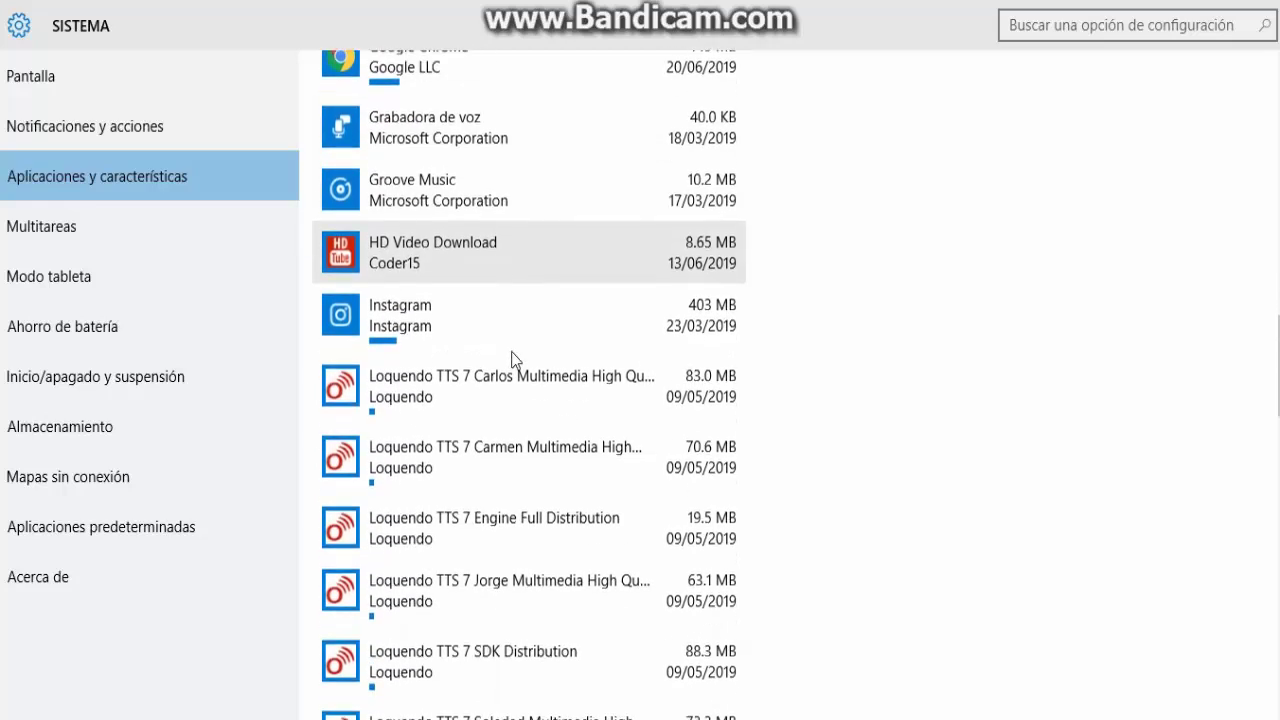
scroll(483, 236, "down", 5)
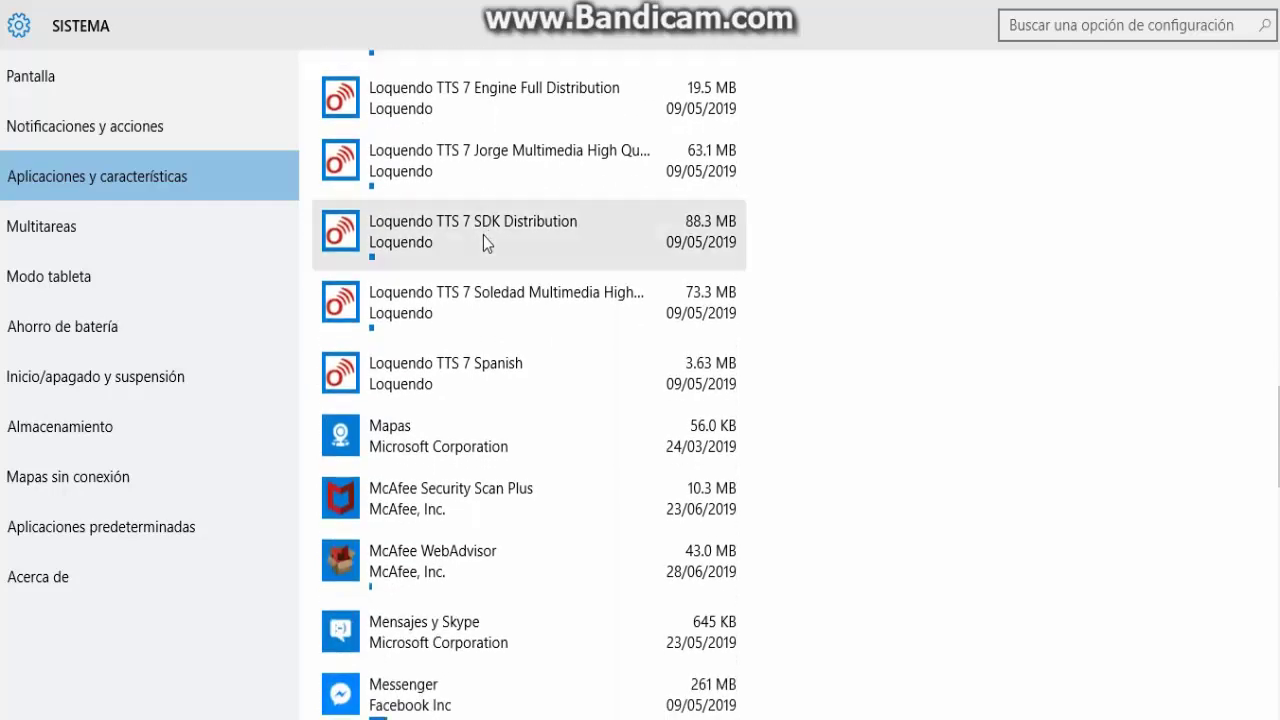
scroll(483, 235, "down", 1)
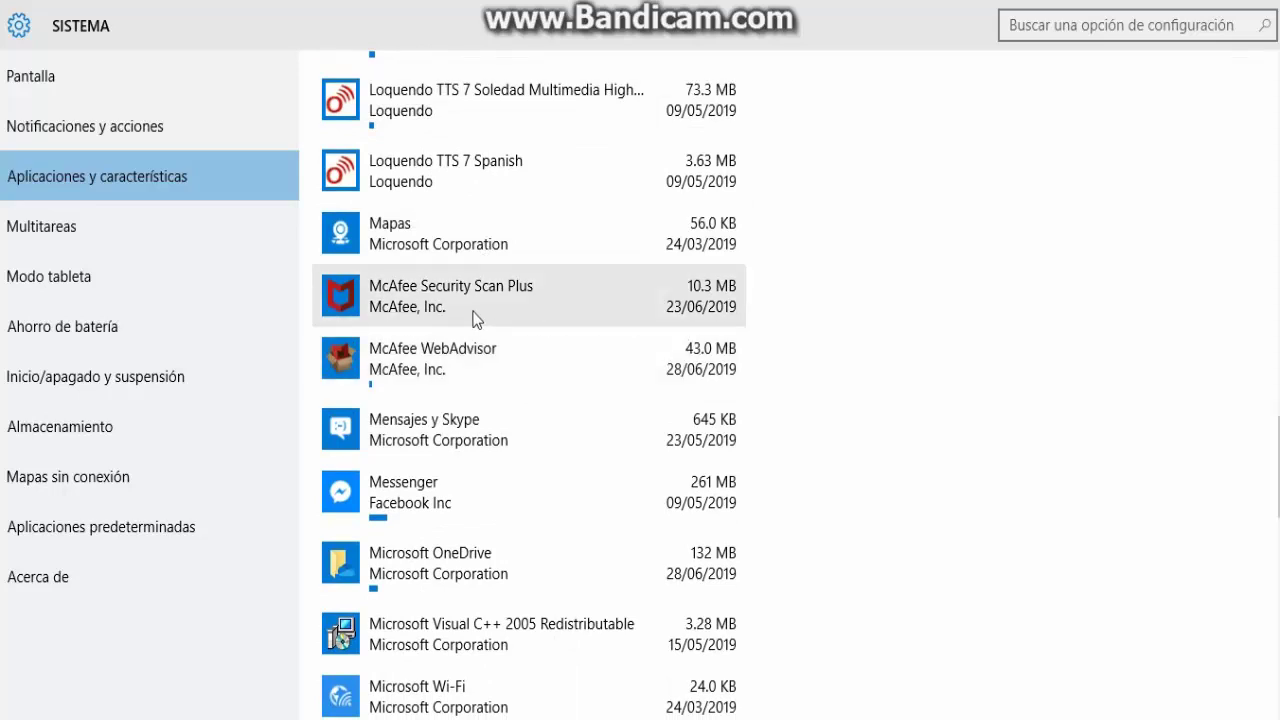
scroll(457, 390, "down", 2)
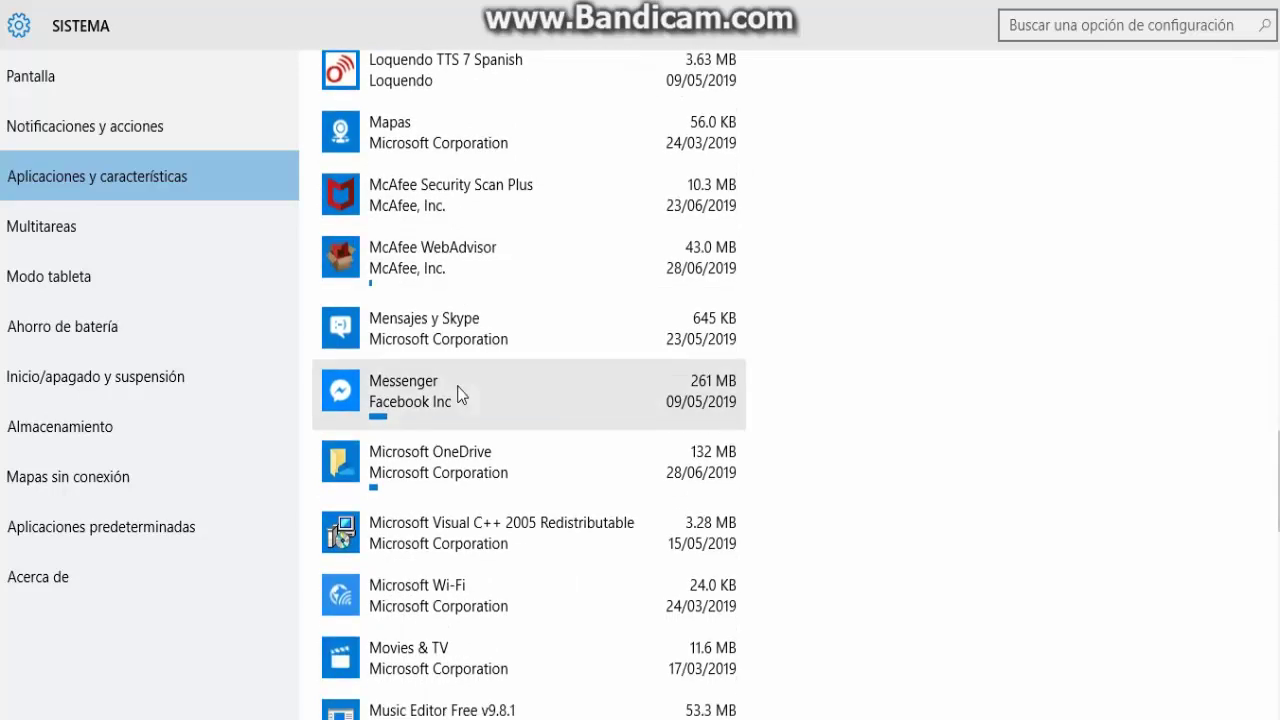
scroll(517, 320, "down", 3)
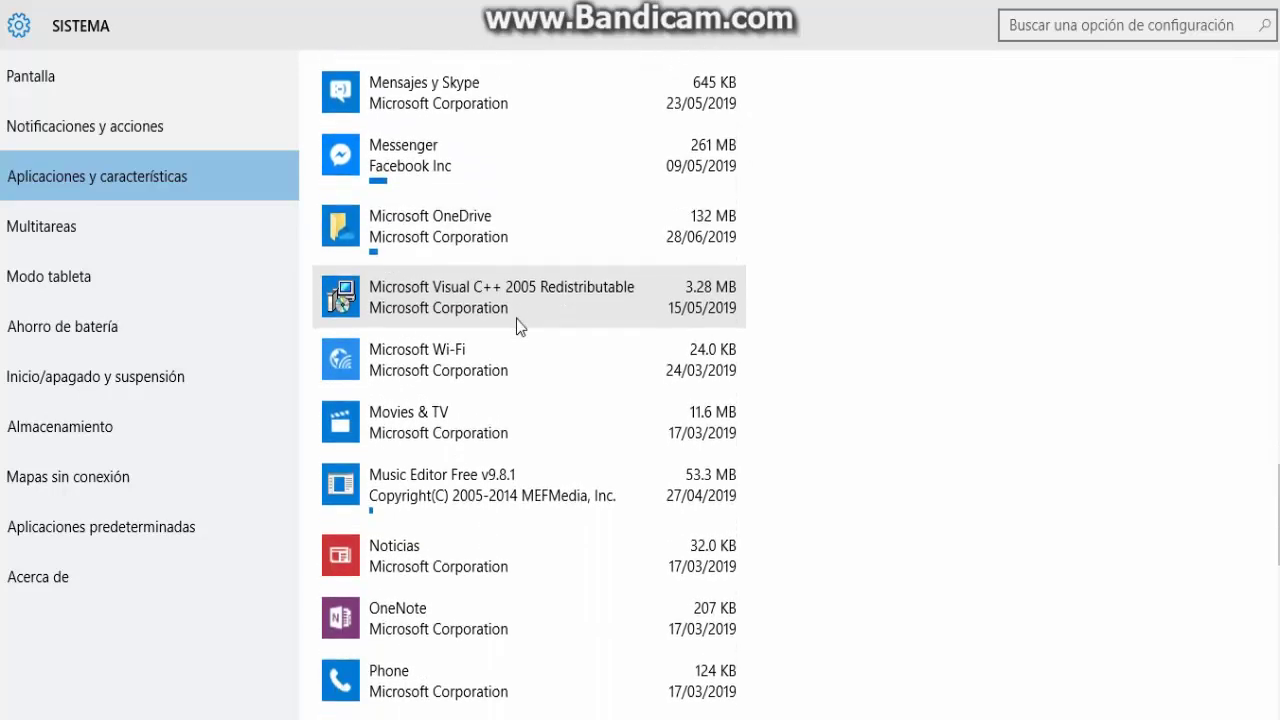
scroll(516, 320, "down", 1)
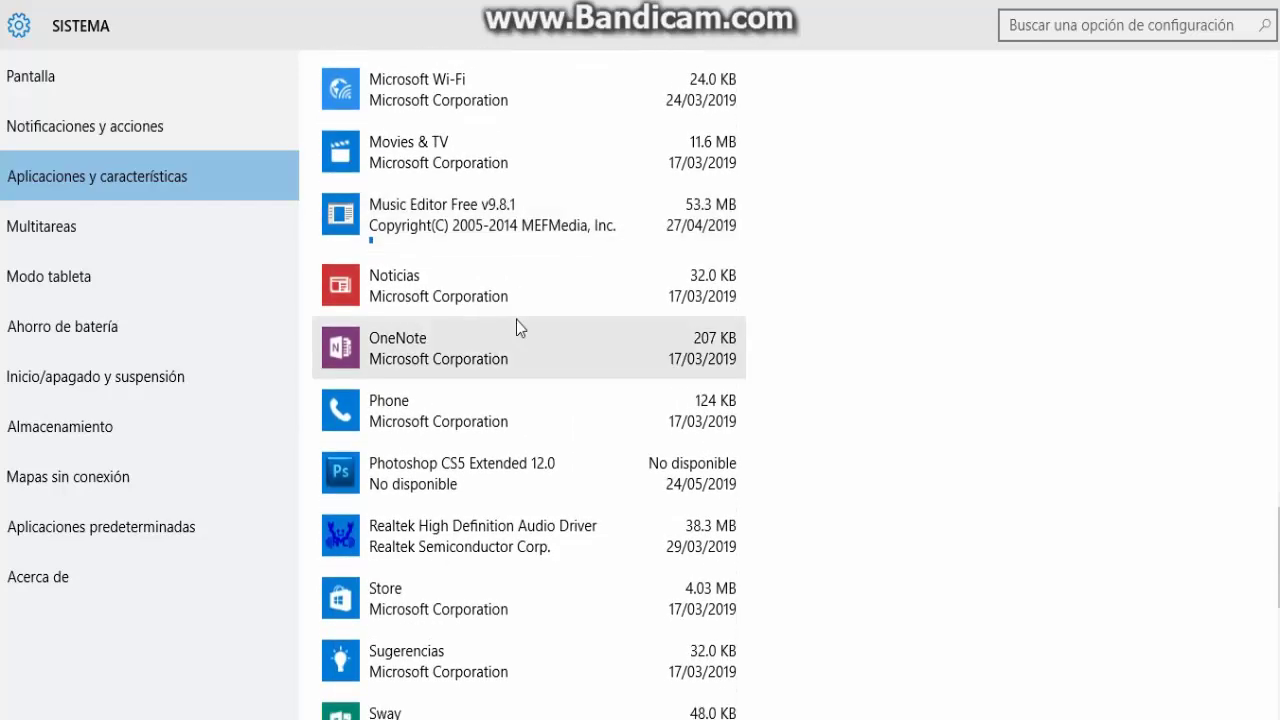
scroll(516, 320, "down", 4)
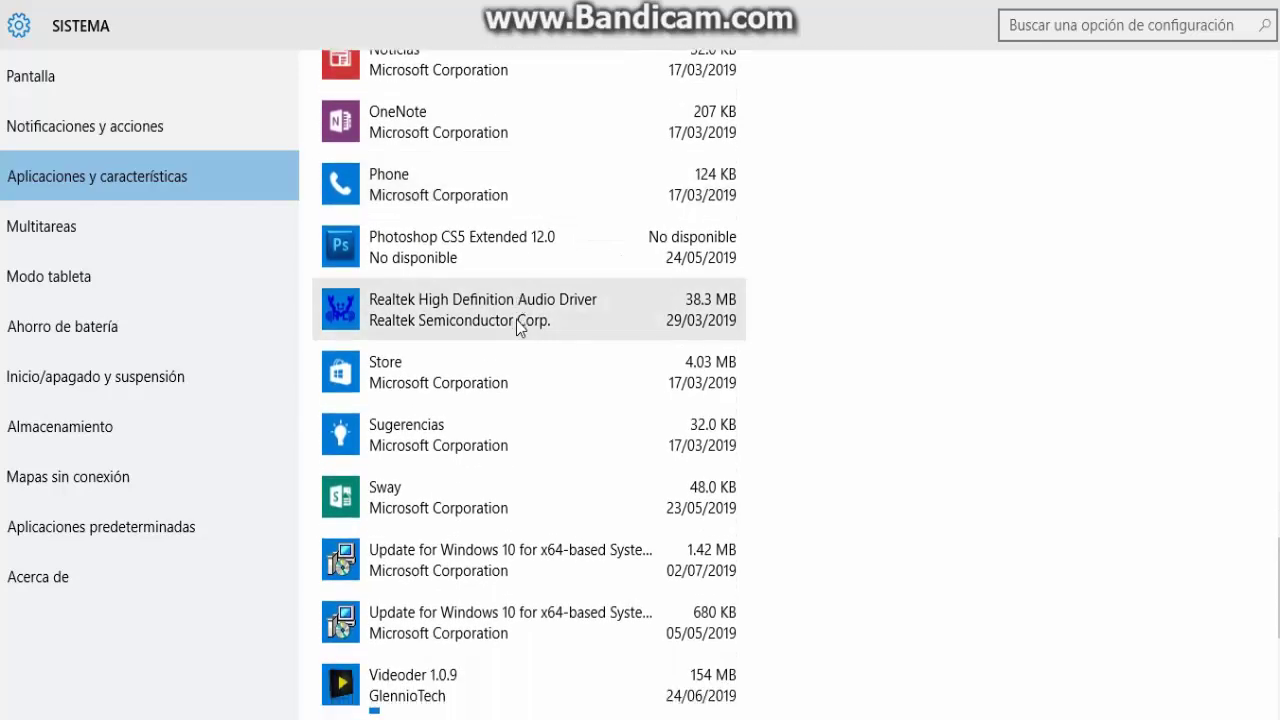
scroll(516, 320, "down", 2)
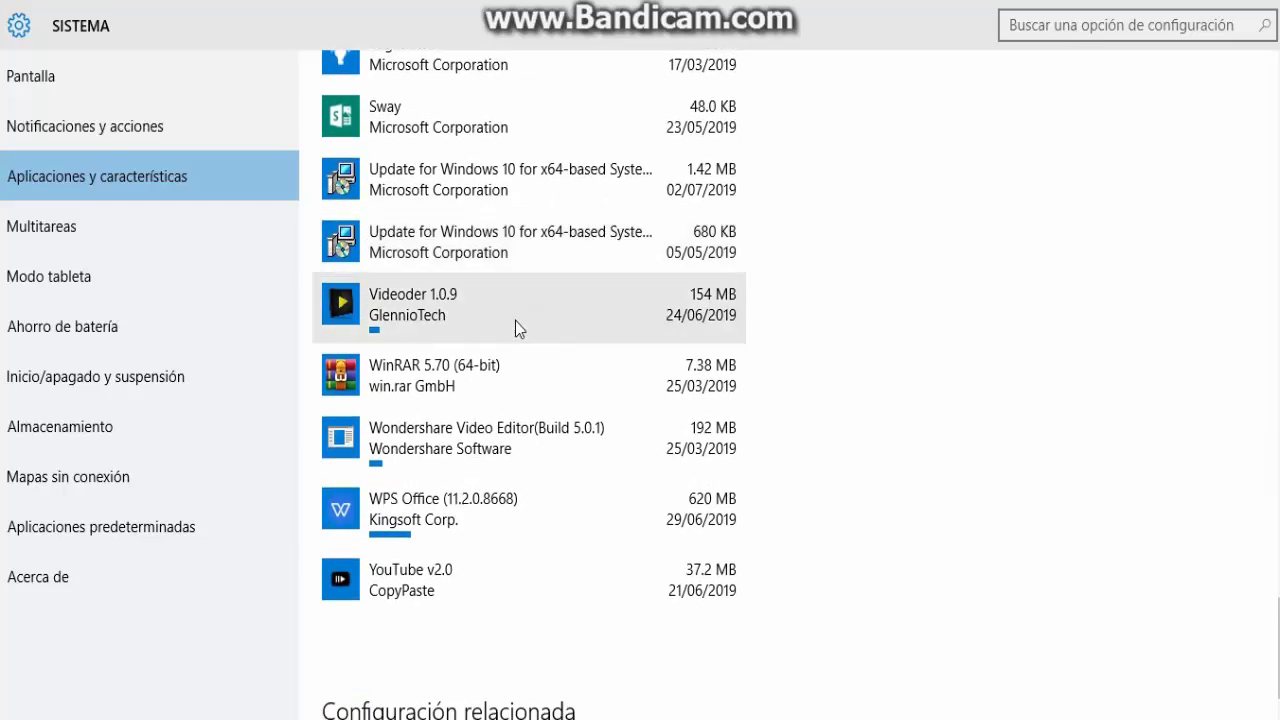
scroll(515, 321, "down", 1)
scroll(516, 327, "up", 20)
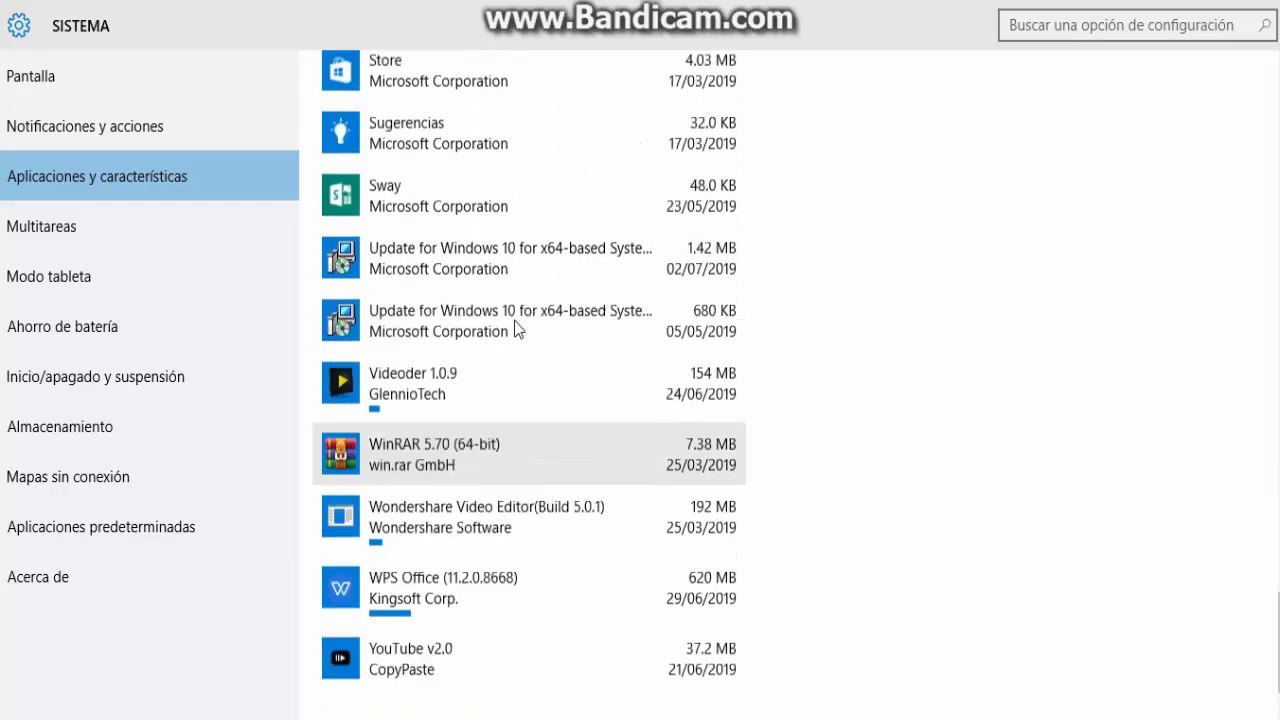
scroll(518, 330, "up", 10)
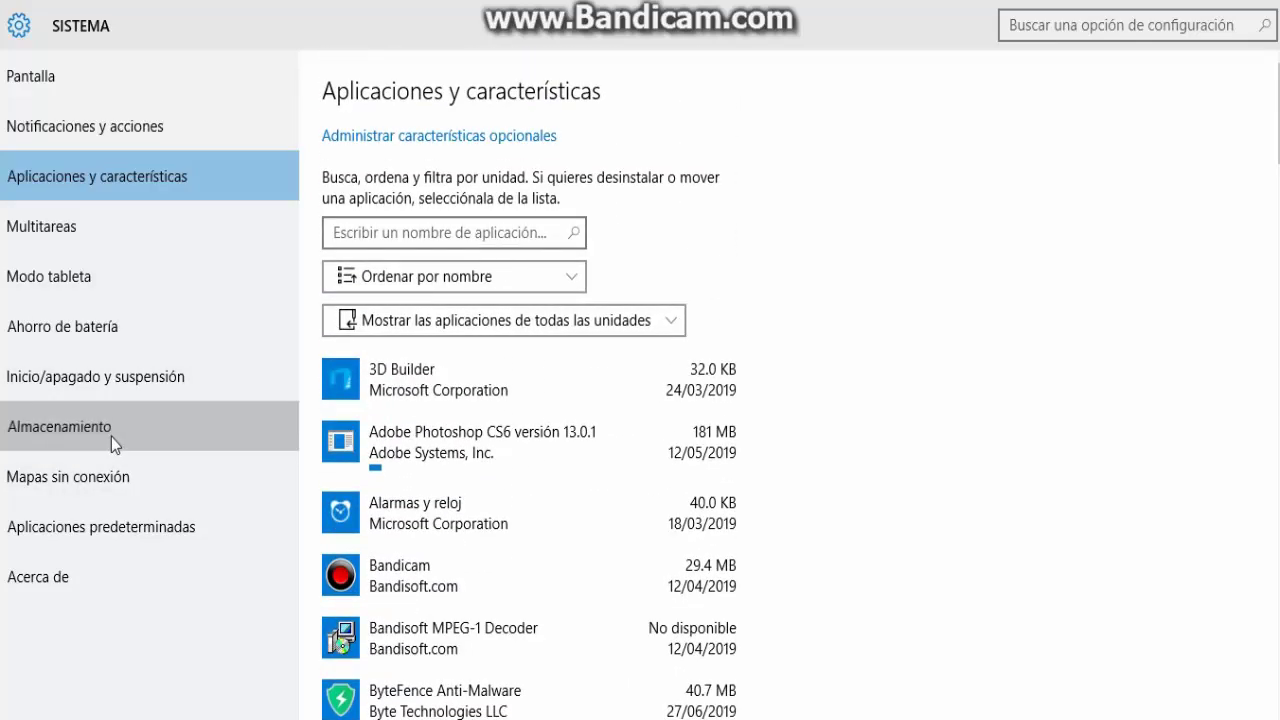
Check the space used on each drive on the Almacenamiento page, and close Configuración
left_click(111, 436)
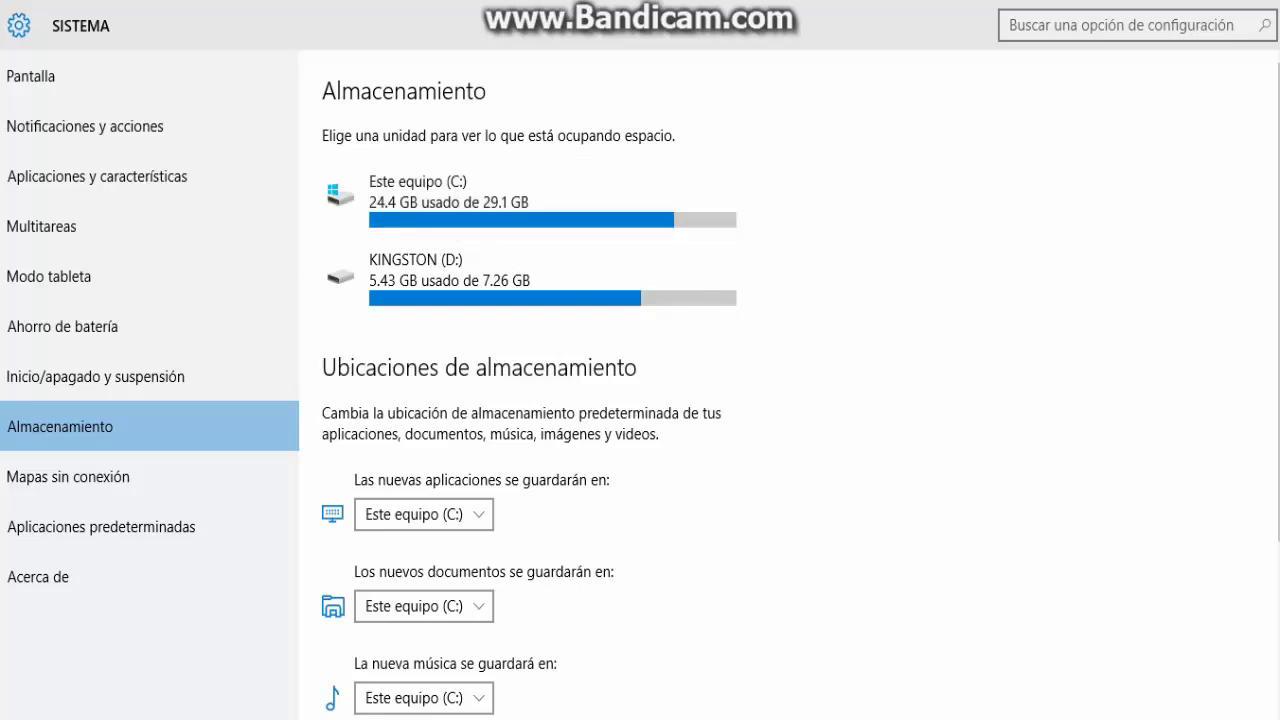
key("alt+F4")
key("alt+Tab")
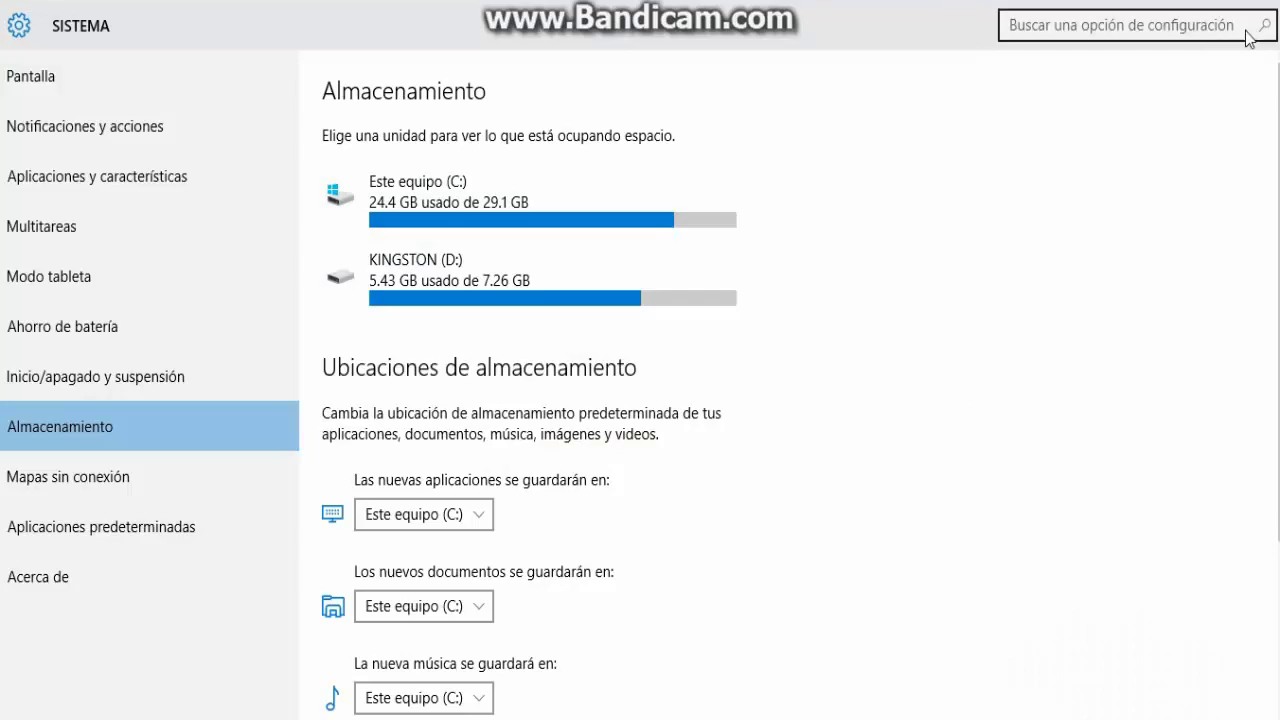
left_click(1275, 8)
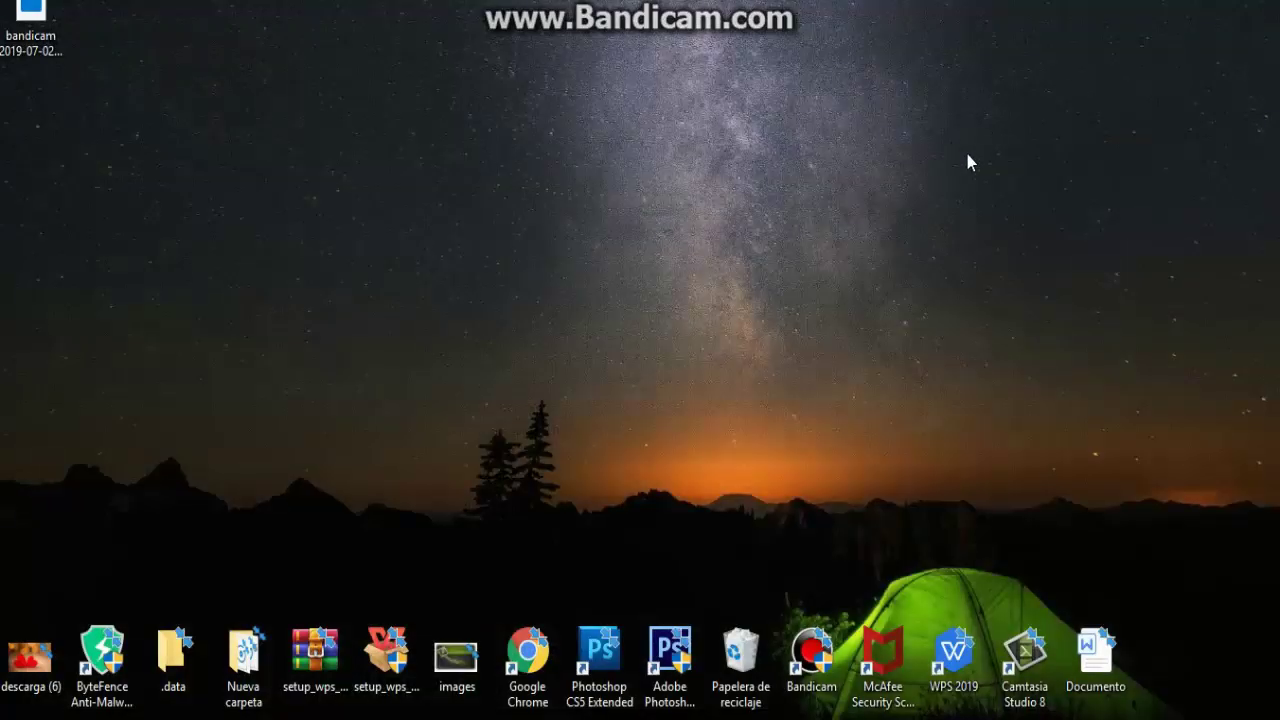
left_click_drag(337, 190, 850, 428)
Switch to a new File Explorer window and maximize it
key("super+e")
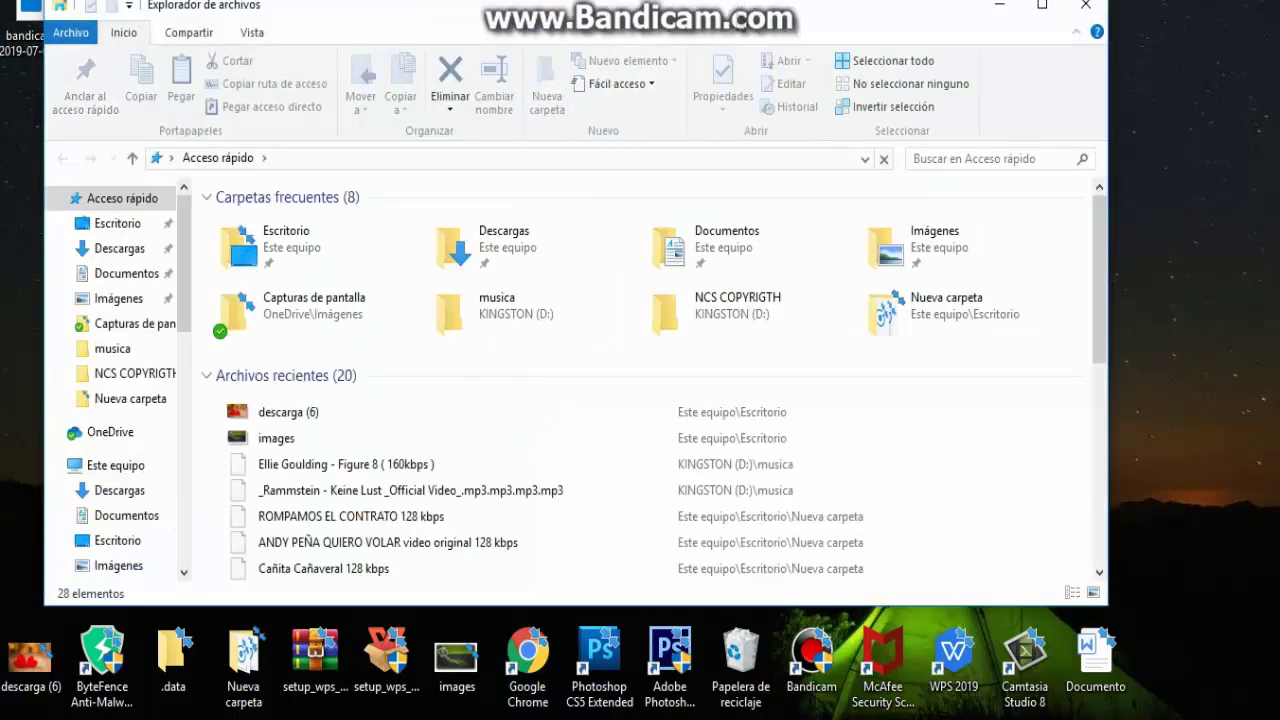
left_click_drag(748, 4, 788, 30)
left_click(1084, 32)
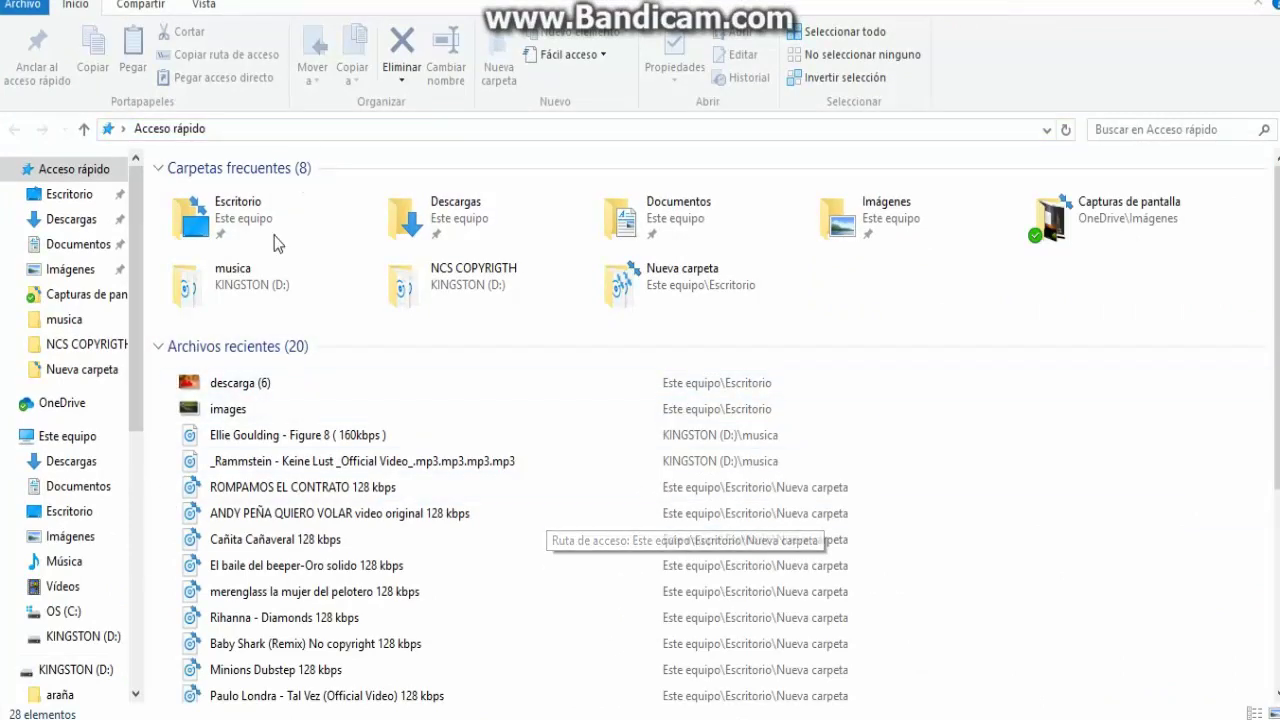
Copy the folder "Nueva carpeta" from the Escritorio folder to the clipboard
left_click(69, 203)
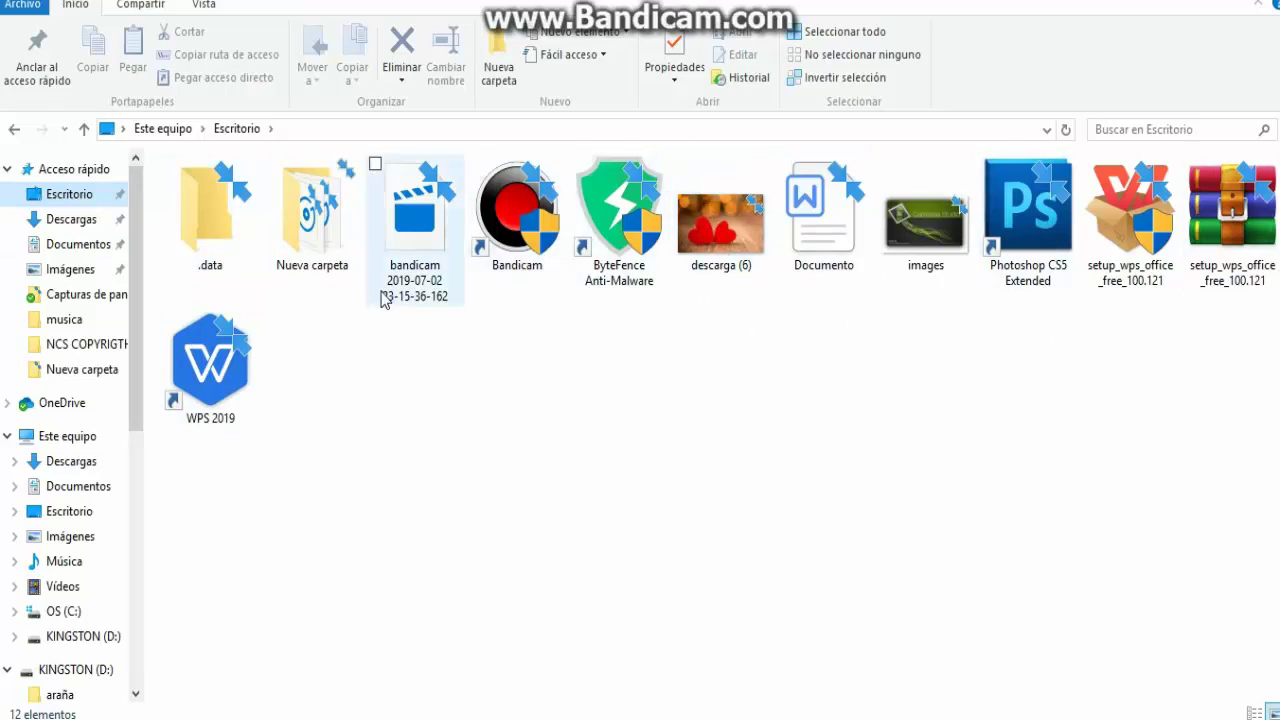
left_click(306, 216)
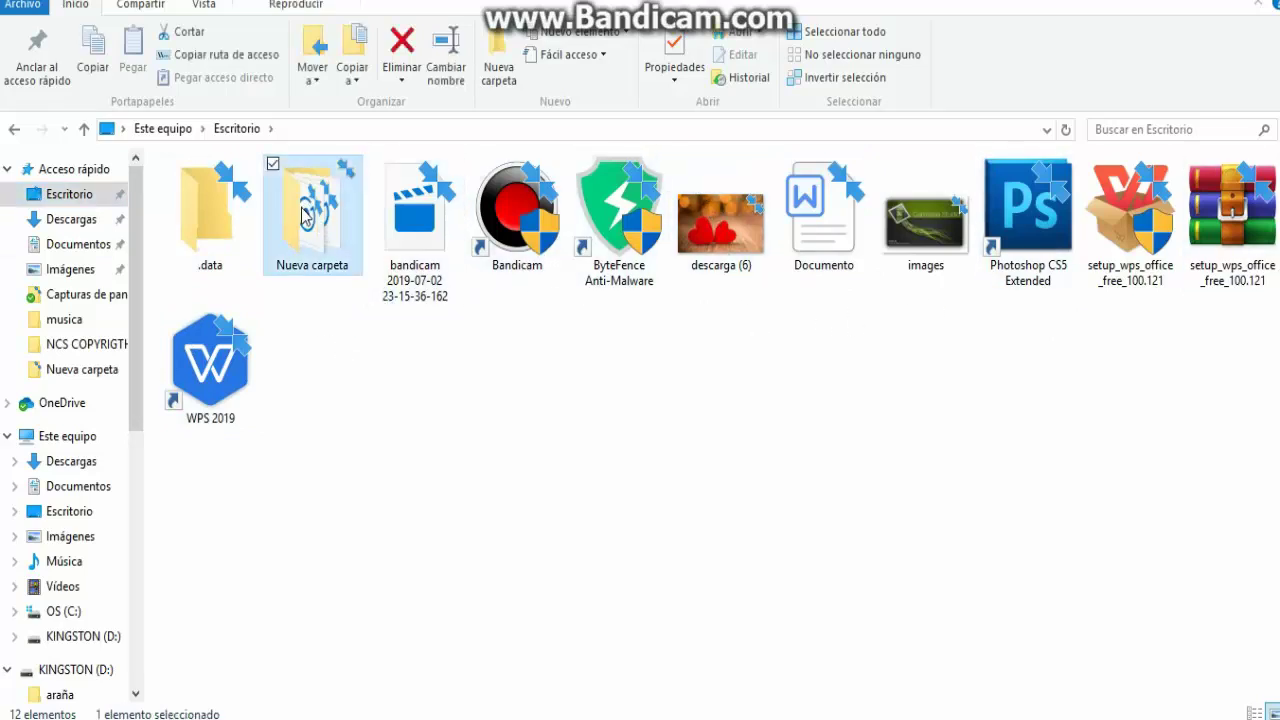
right_click(318, 237)
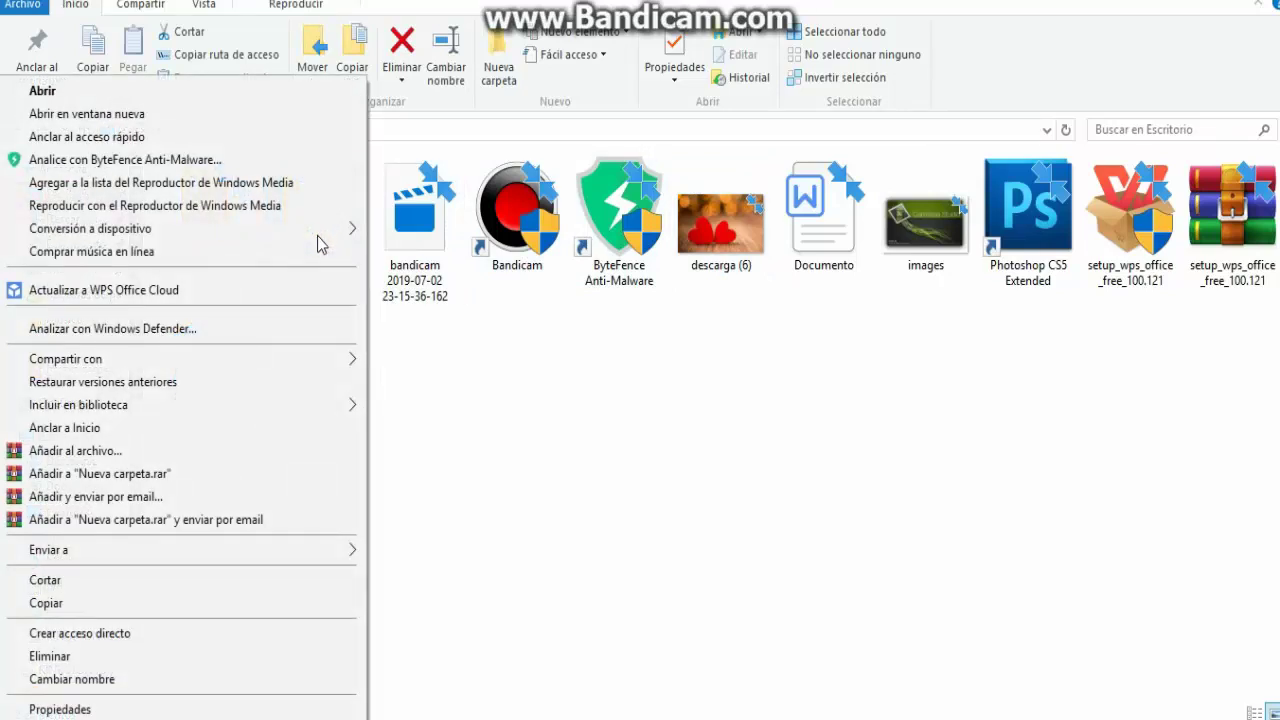
left_click(148, 603)
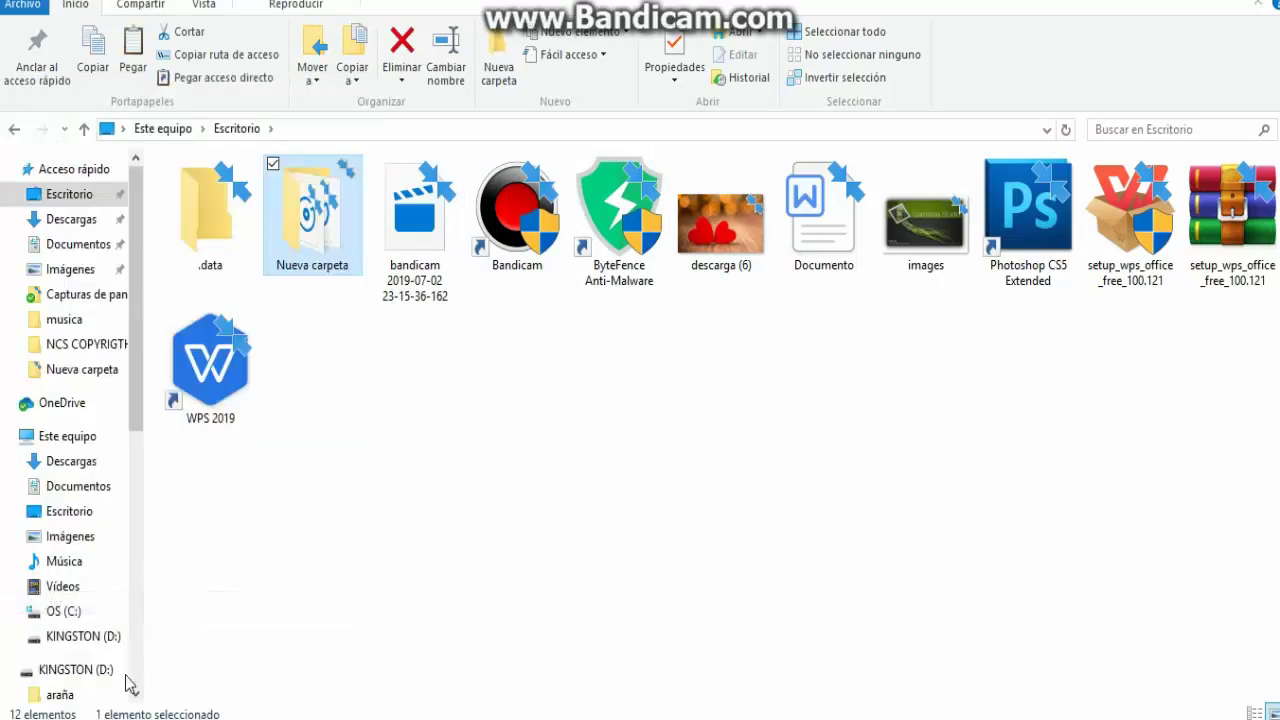
Paste the copied folder "Nueva carpeta" into the KINGSTON (D:) drive and clear the selection
left_click(85, 640)
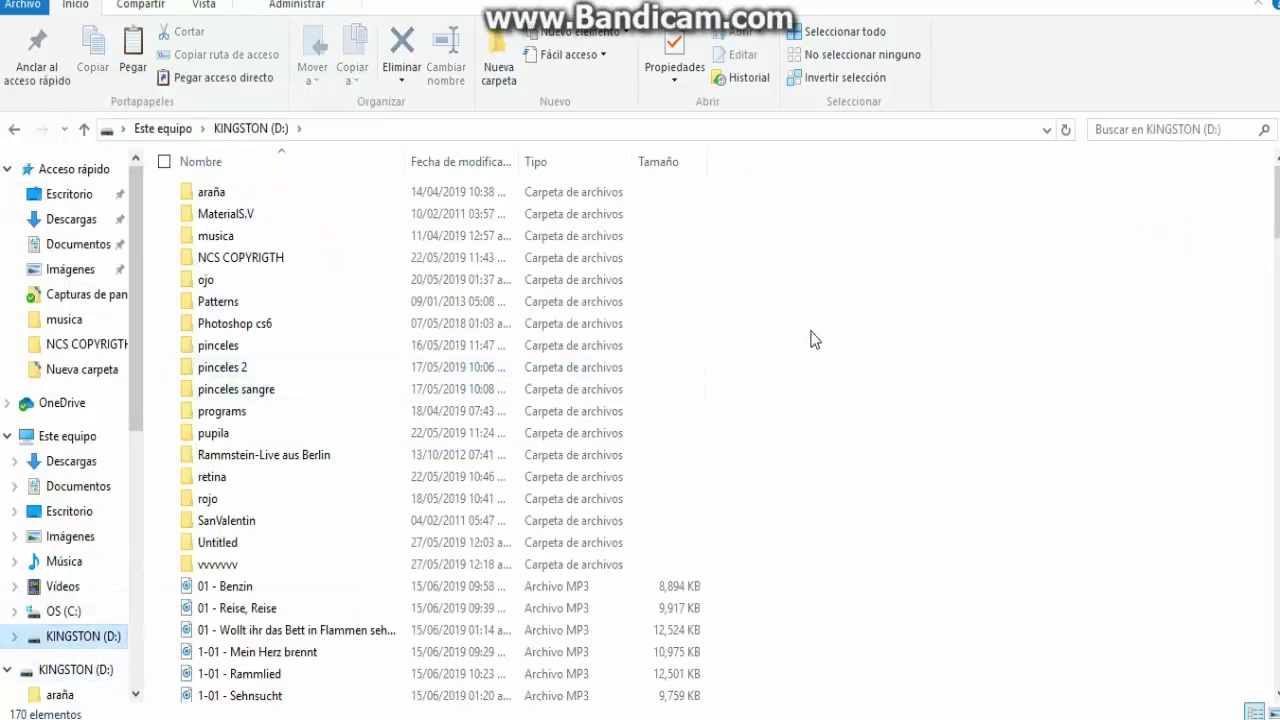
right_click(904, 305)
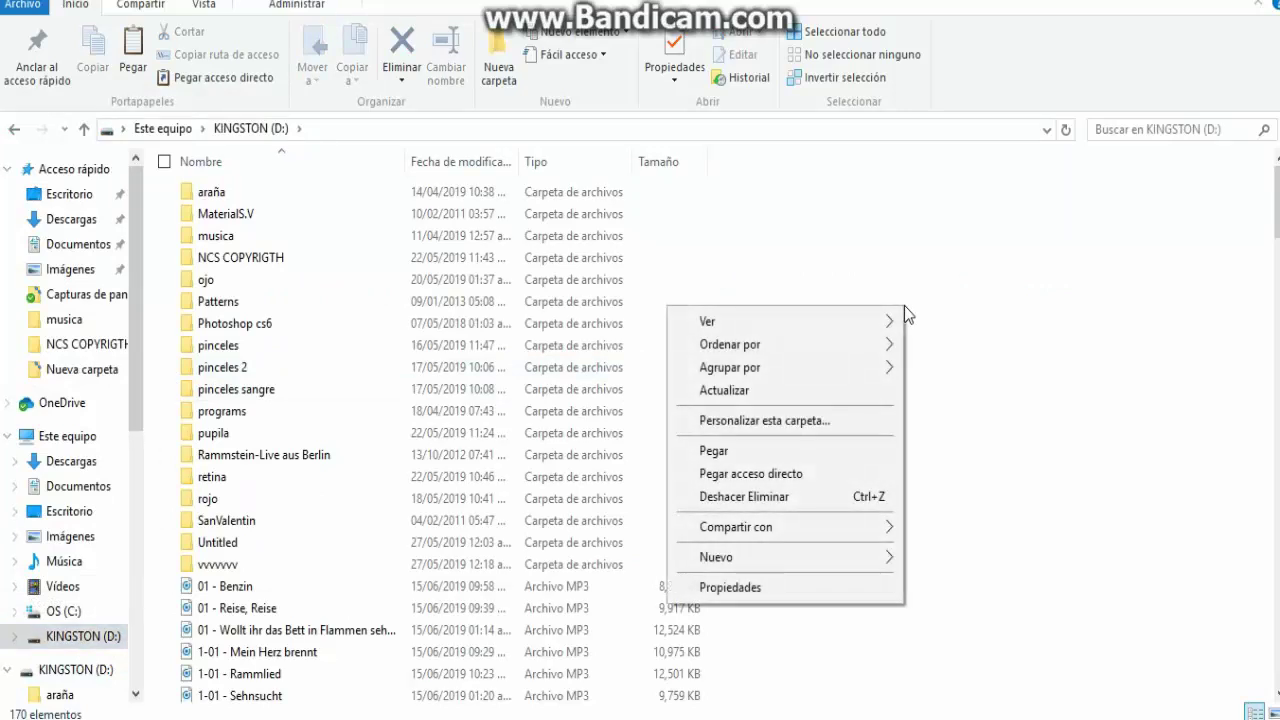
left_click(764, 448)
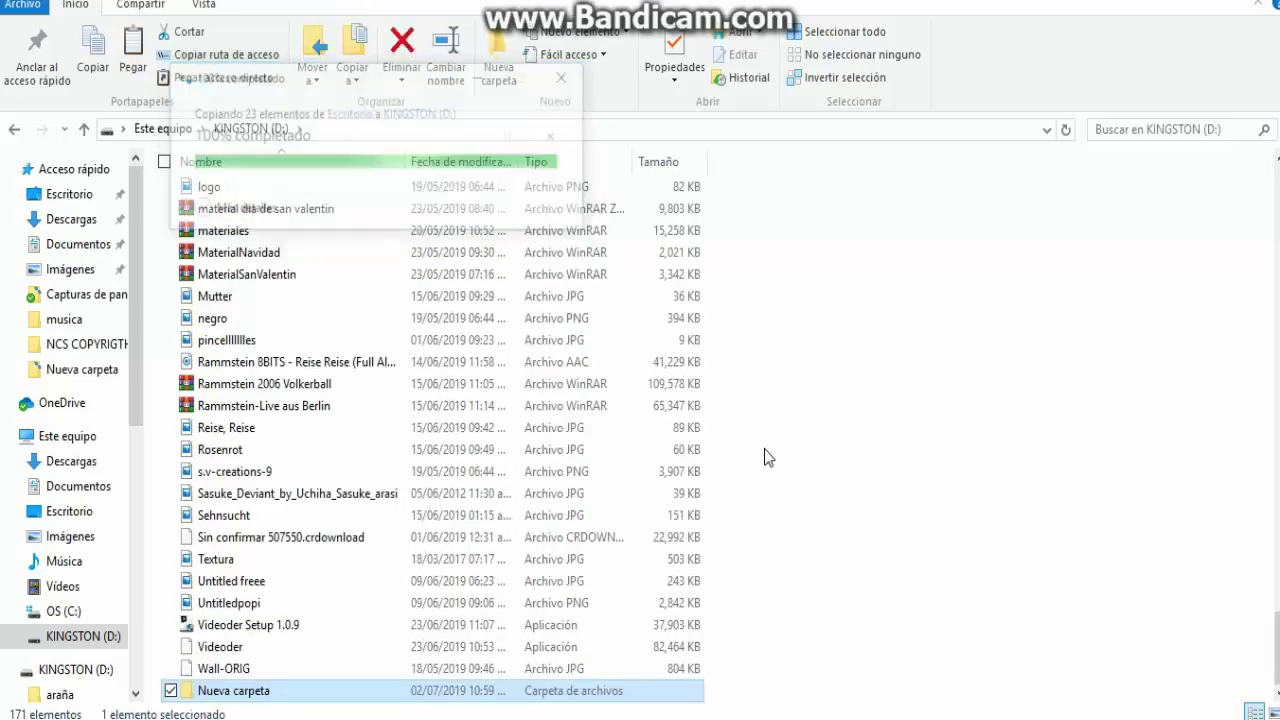
left_click(766, 457)
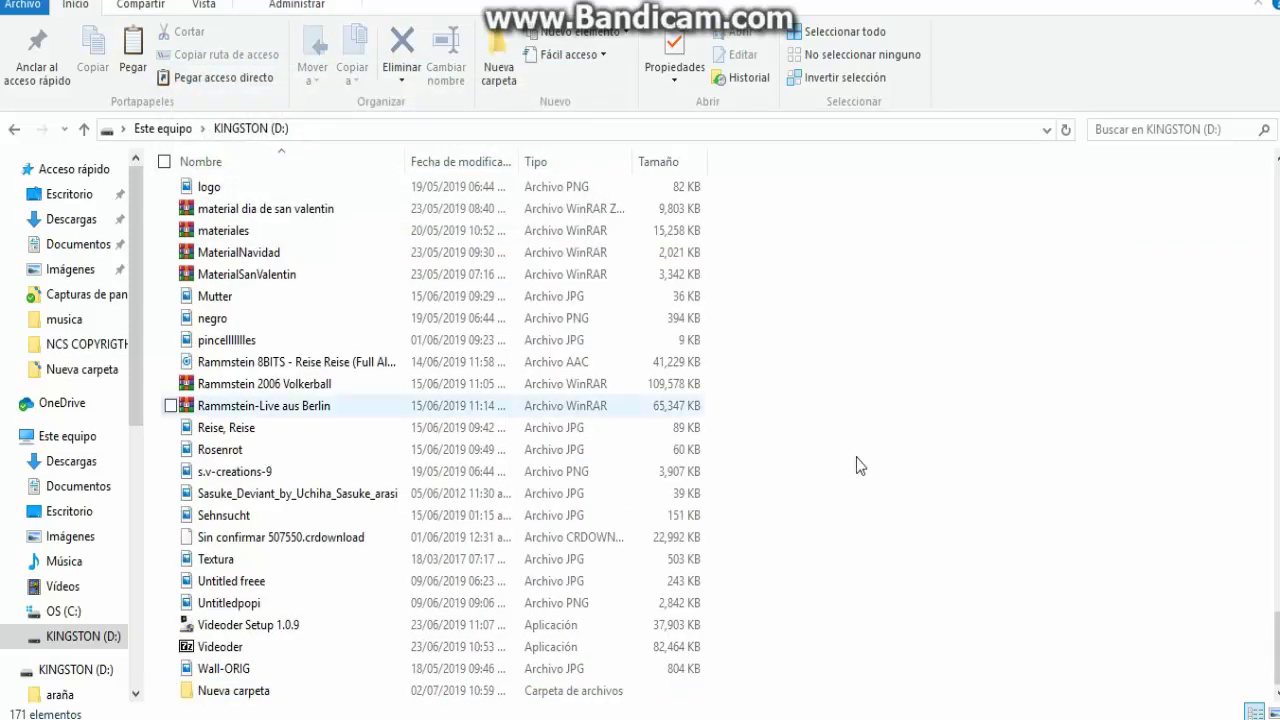
Delete the folders ".data" and "Nueva carpeta" and the image "descarga (6)" together from the Escritorio folder
left_click(78, 200)
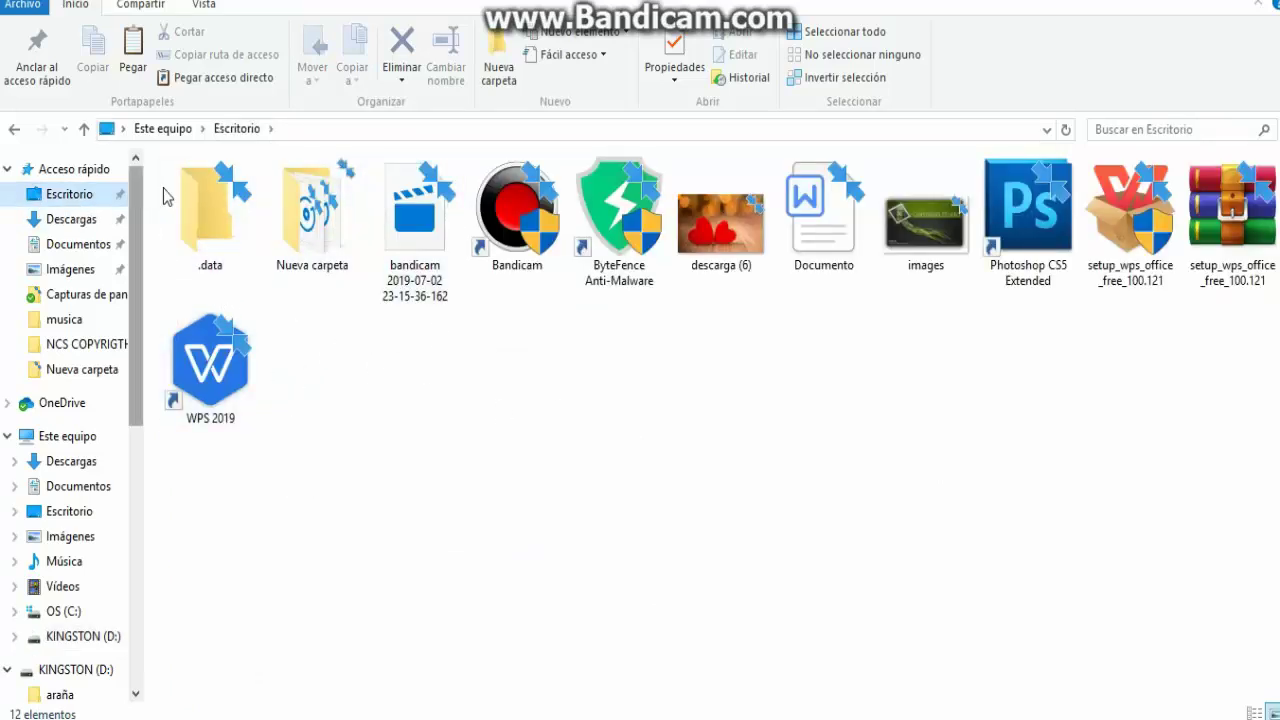
left_click(171, 164)
left_click(274, 166)
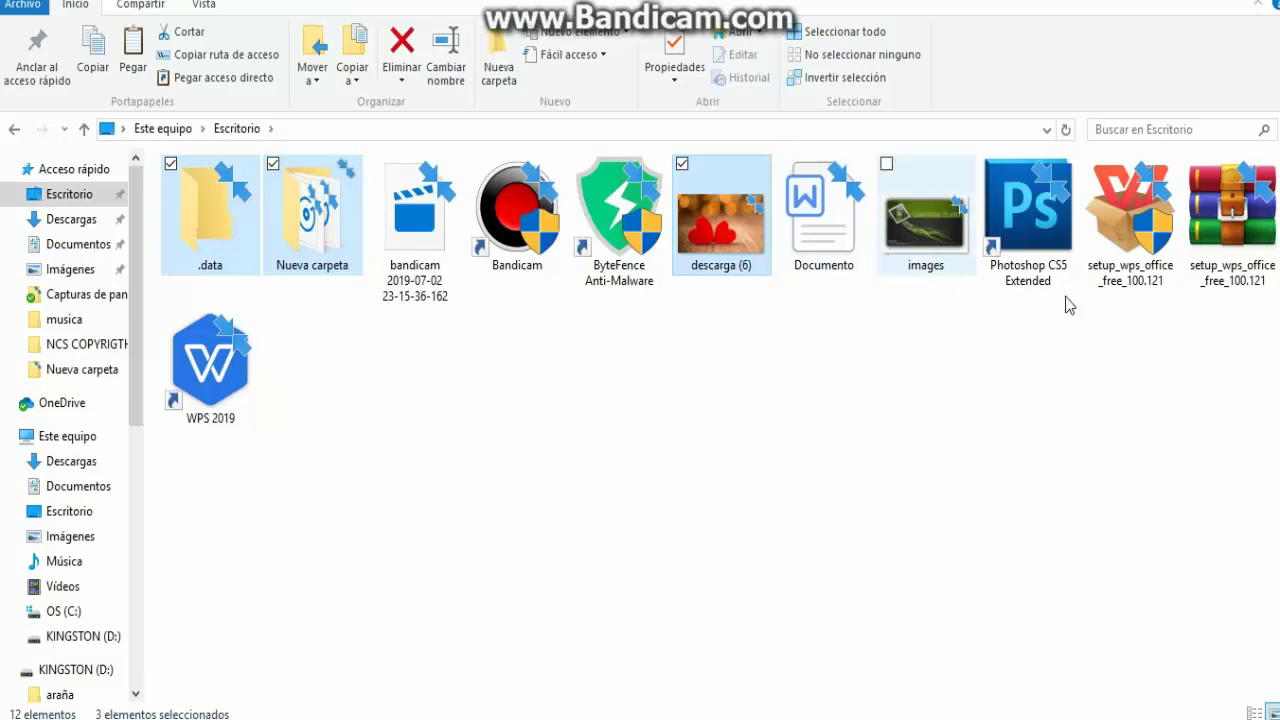
right_click(320, 246)
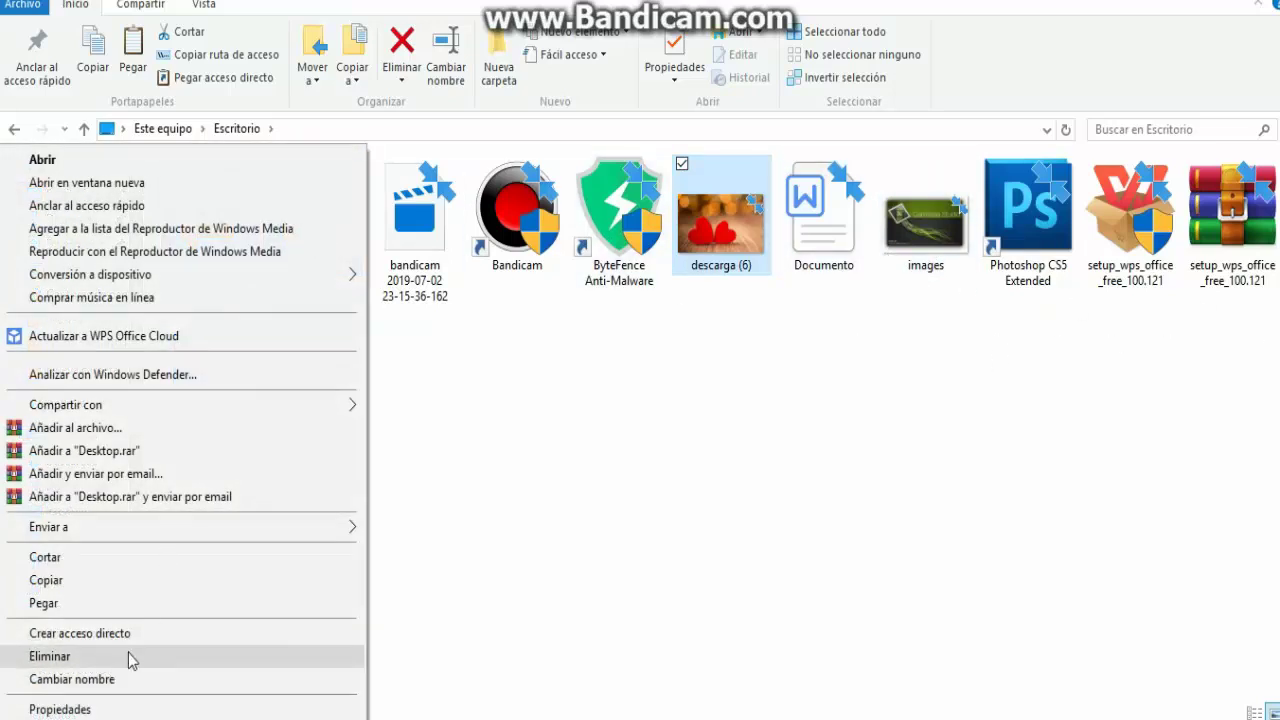
left_click(130, 656)
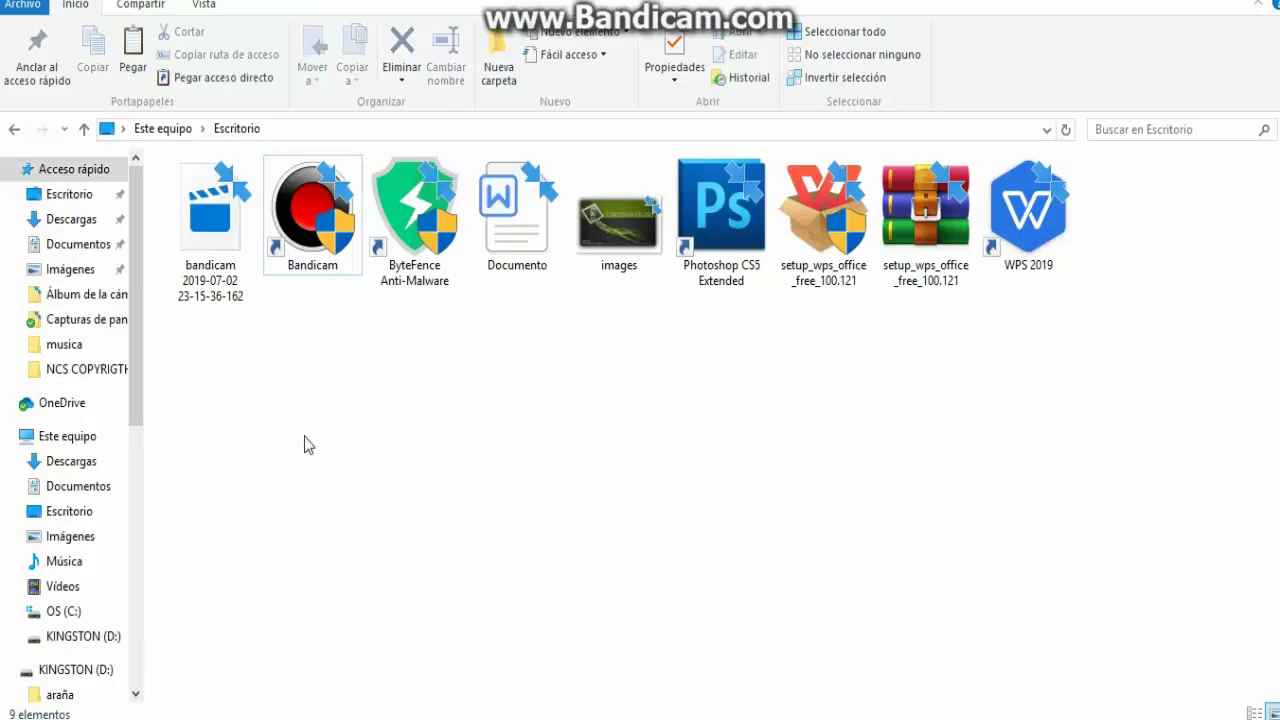
Check the Descargas folder for files that could be removed
left_click(45, 221)
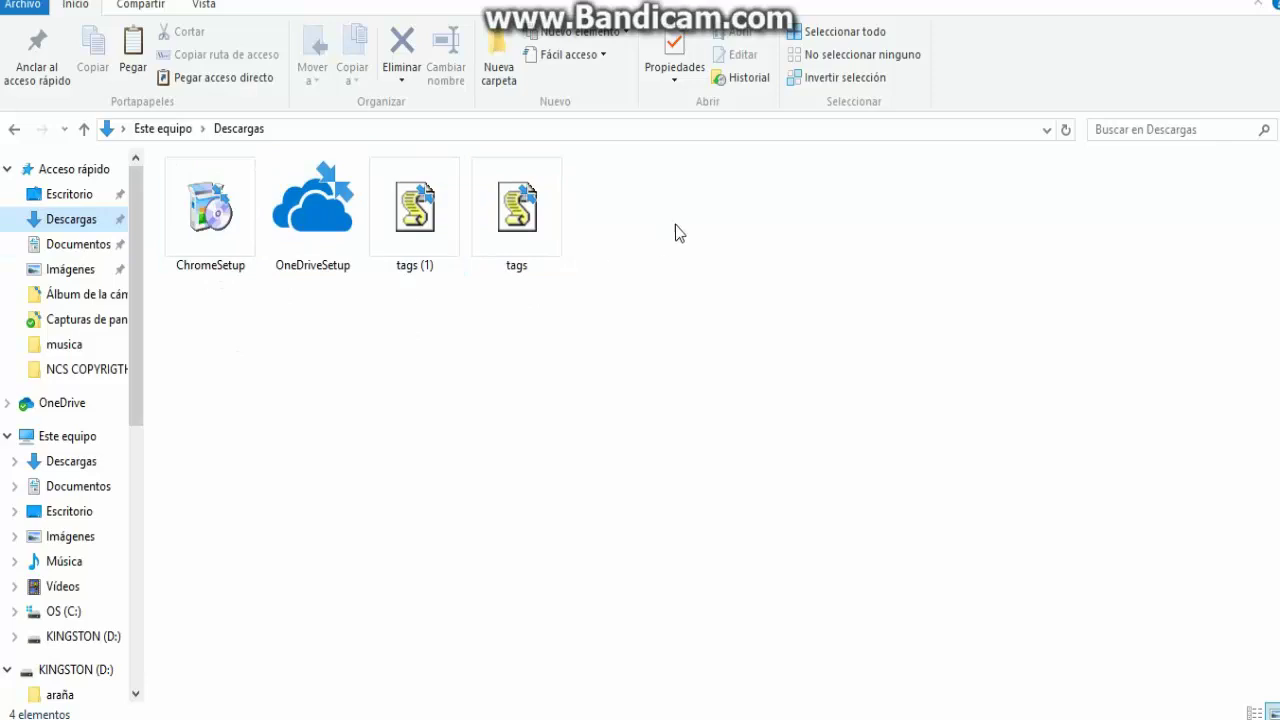
left_click_drag(676, 225, 531, 497)
left_click(358, 481)
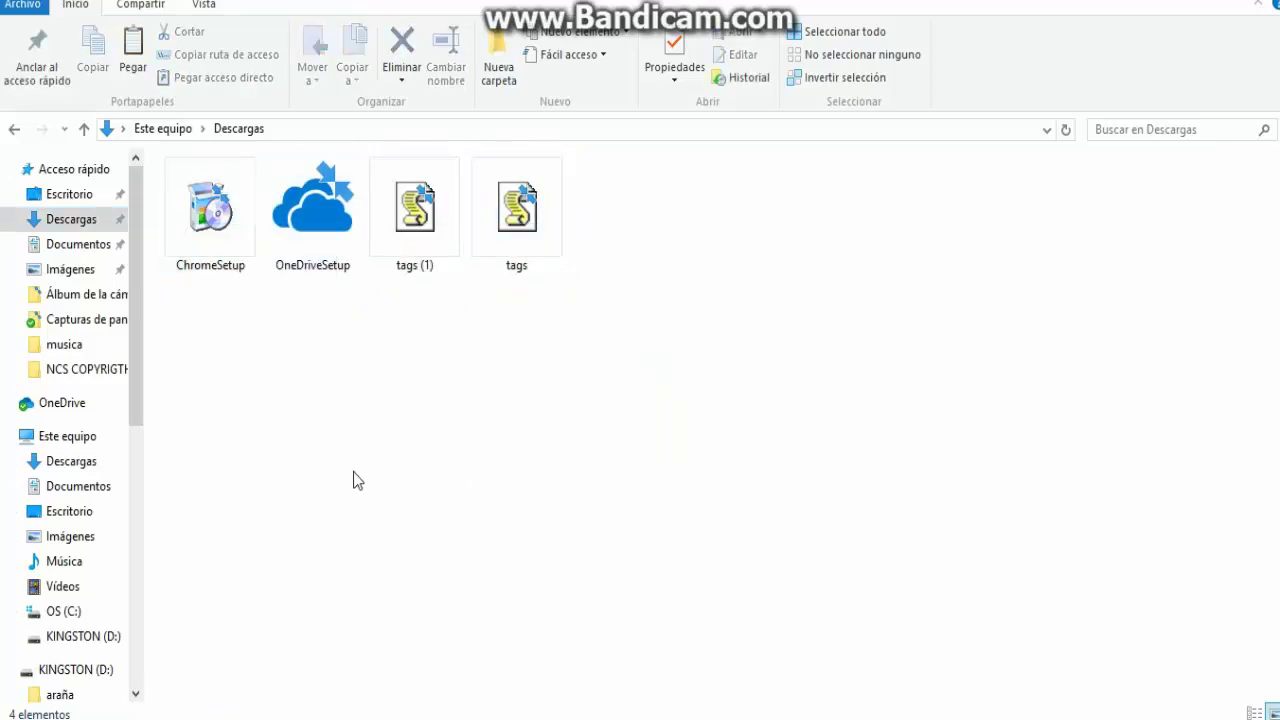
Permanently delete all the IMG photos in the Documentos folder, keeping the Bandicam and Camtasia Studio folders
left_click(61, 250)
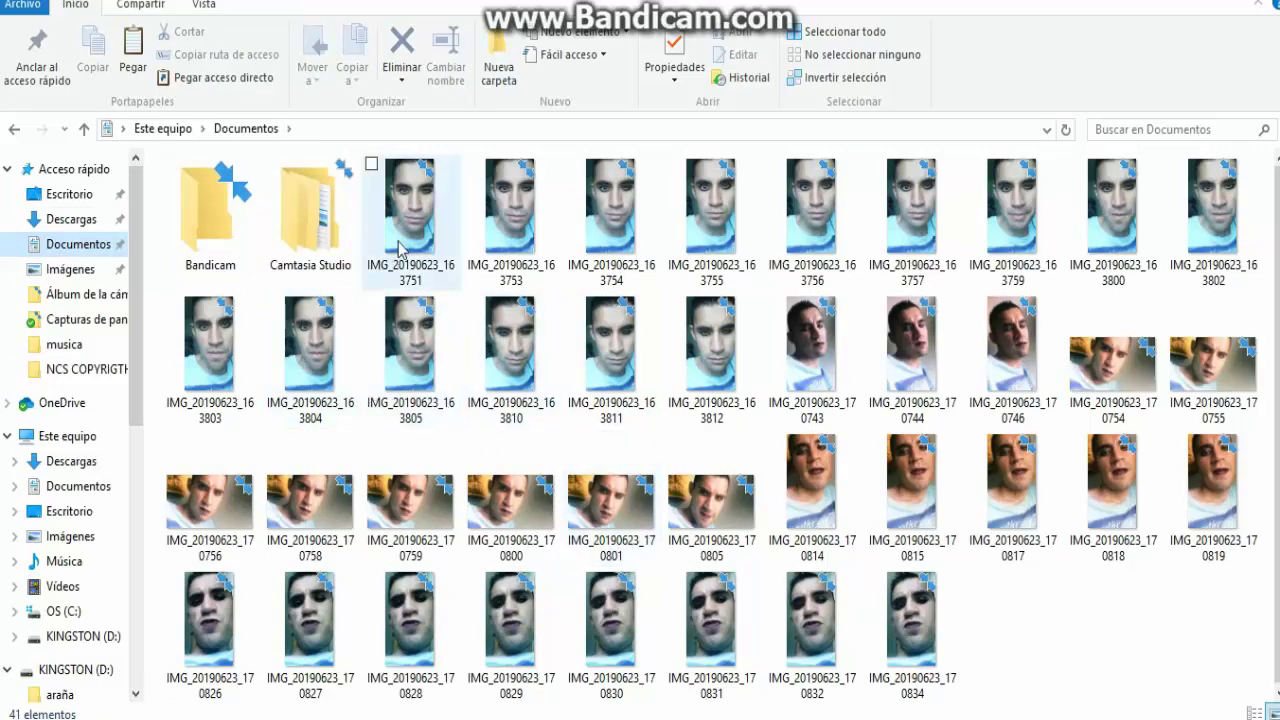
mouse_move(403, 243)
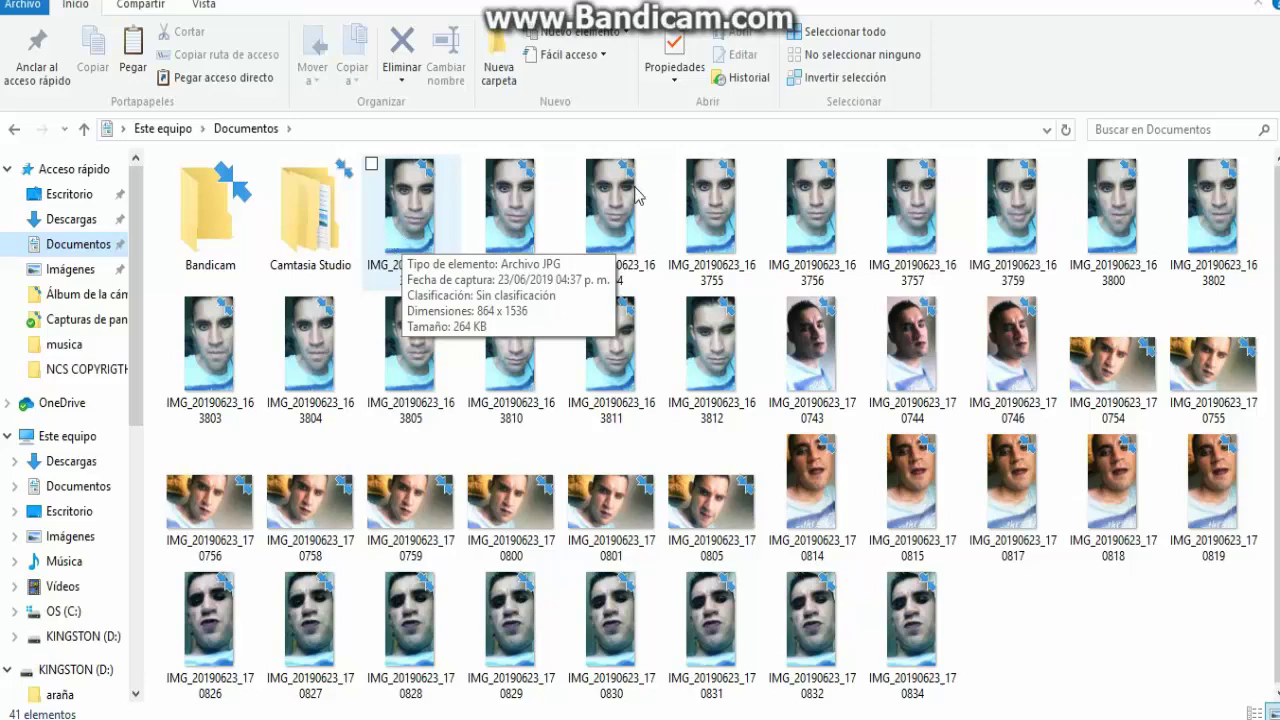
left_click(840, 40)
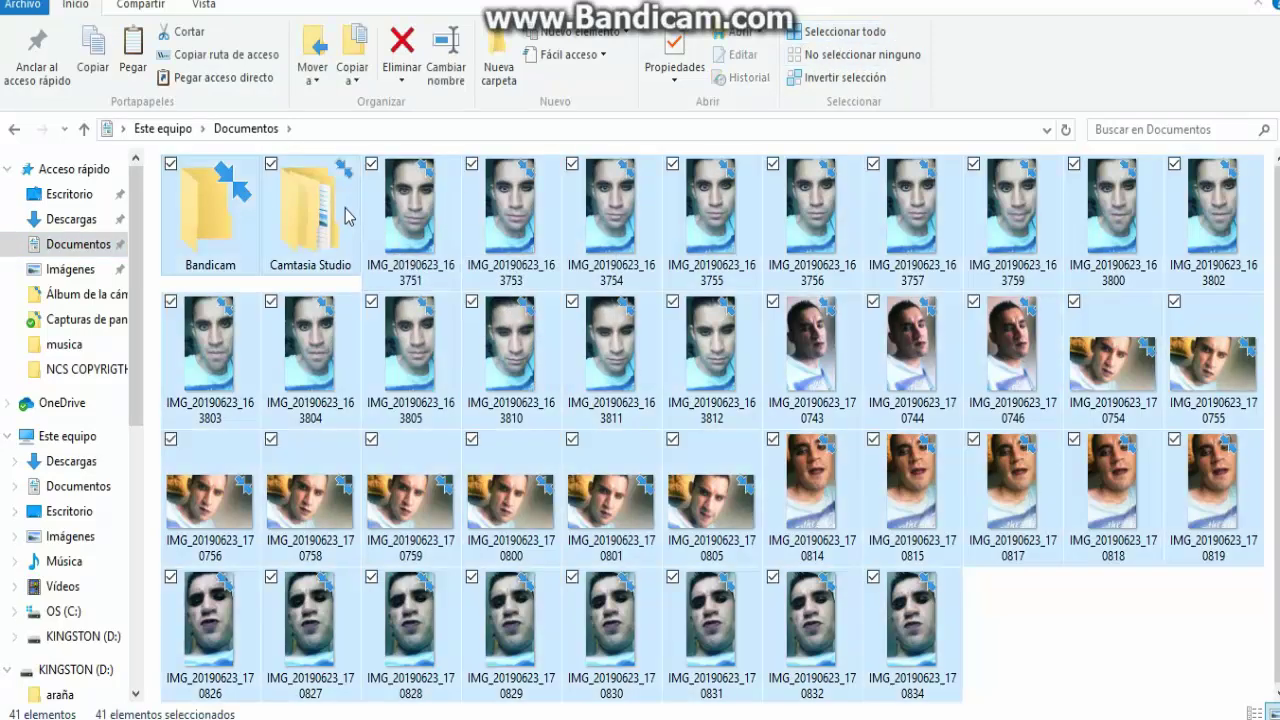
mouse_move(304, 210)
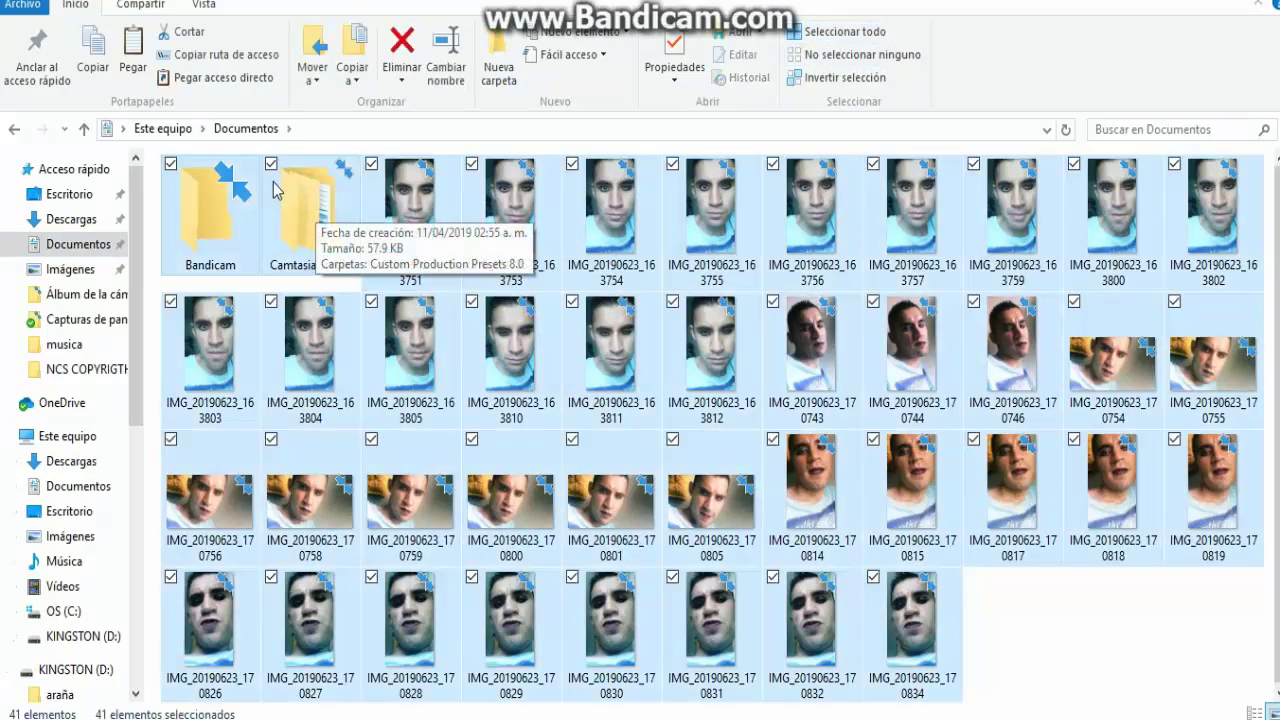
left_click(171, 164)
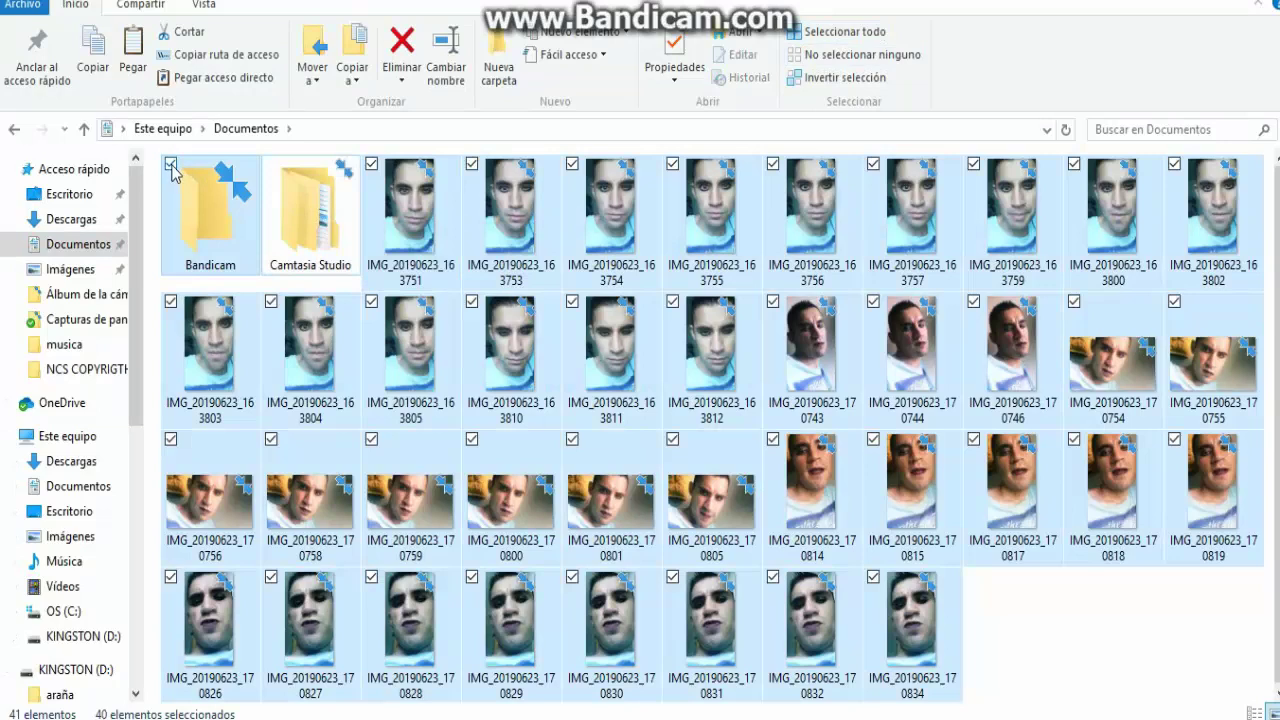
left_click(271, 164)
left_click(401, 78)
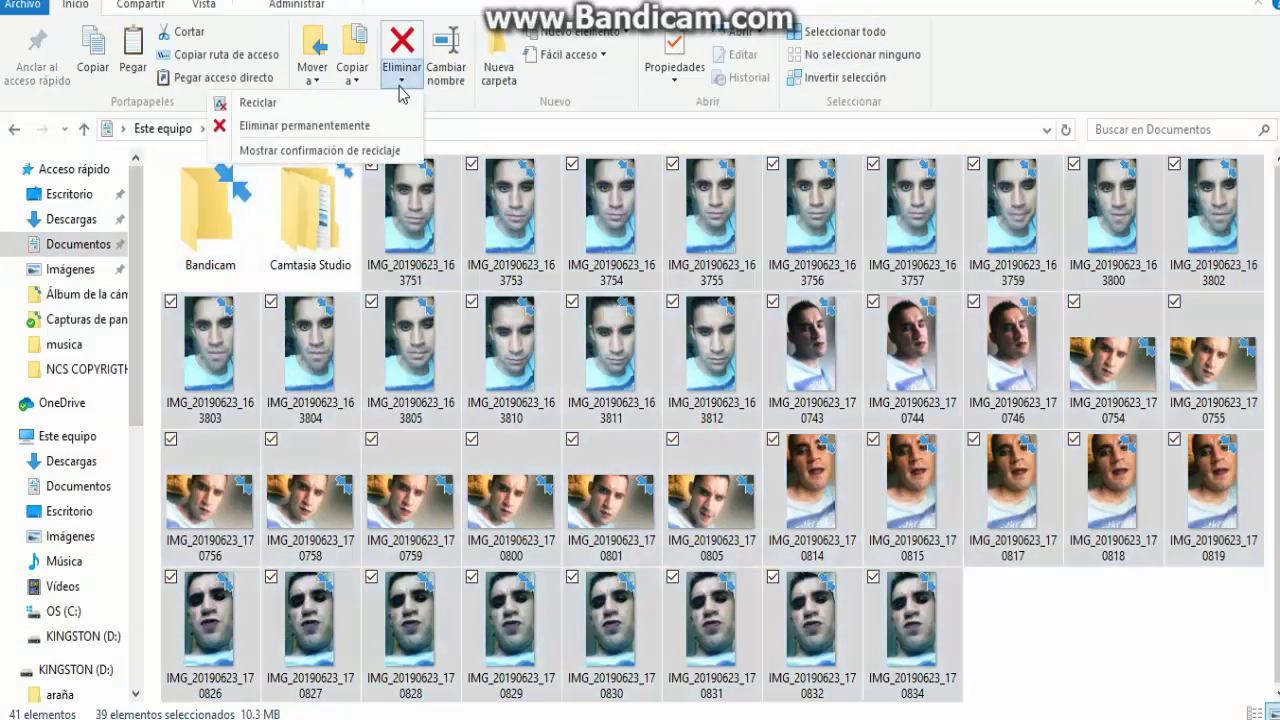
left_click(359, 135)
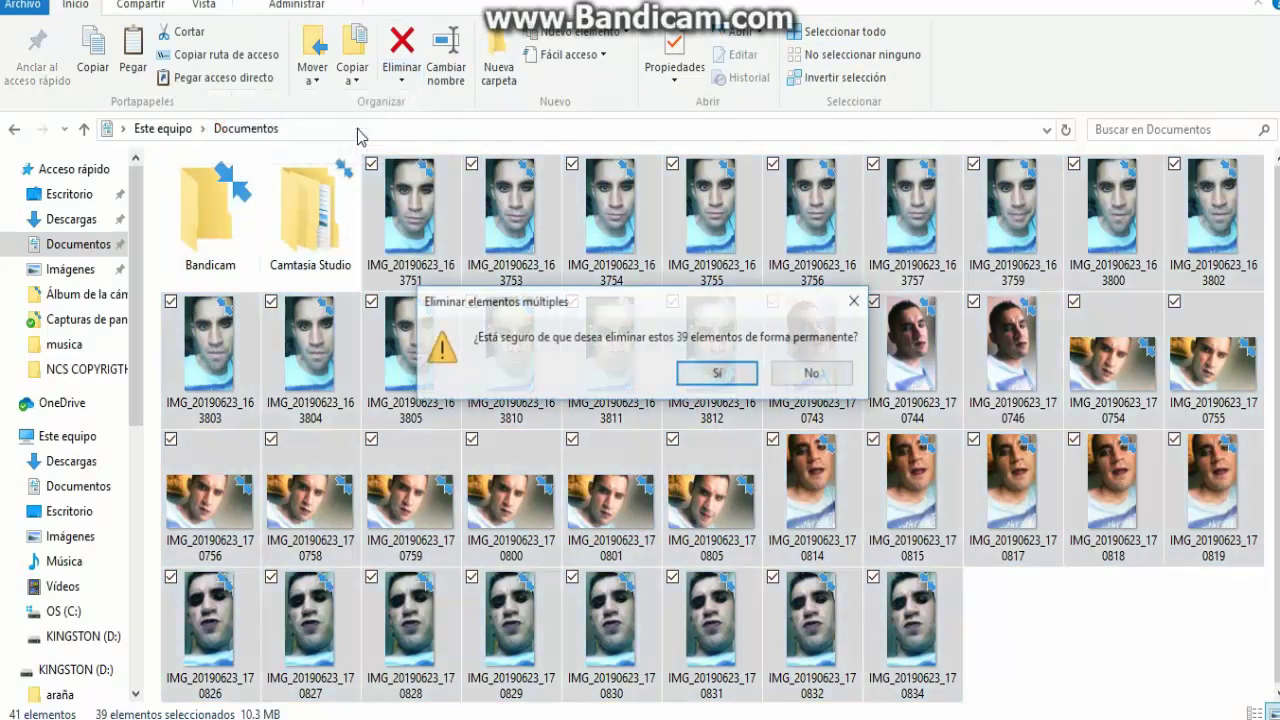
left_click(732, 371)
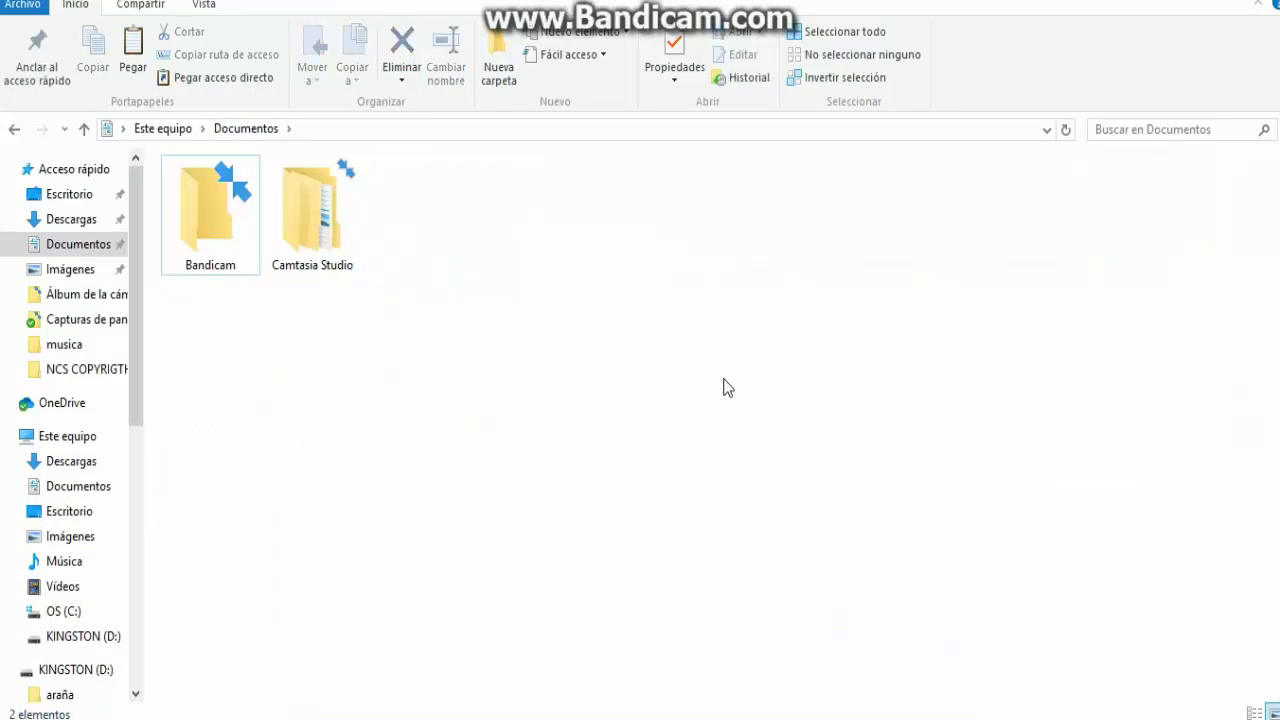
Permanently delete all the photos in the "Álbum de la cámara" folder inside Imágenes
left_click(35, 269)
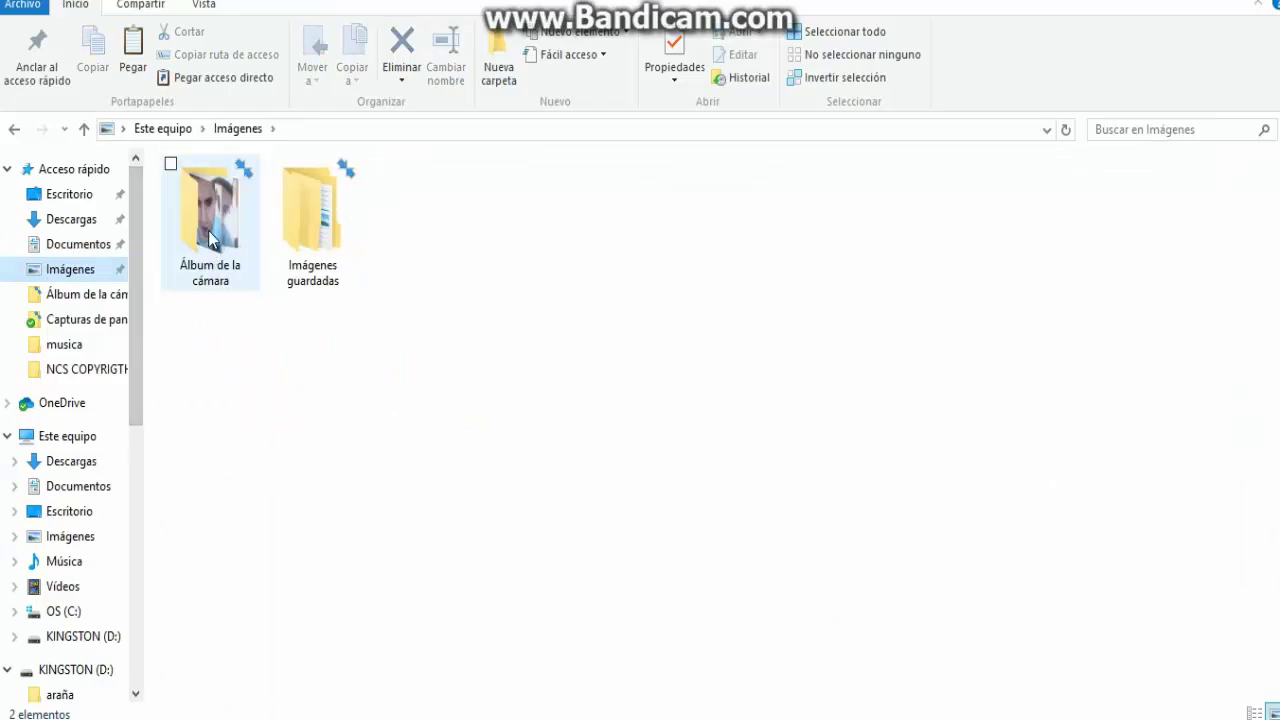
double_click(209, 237)
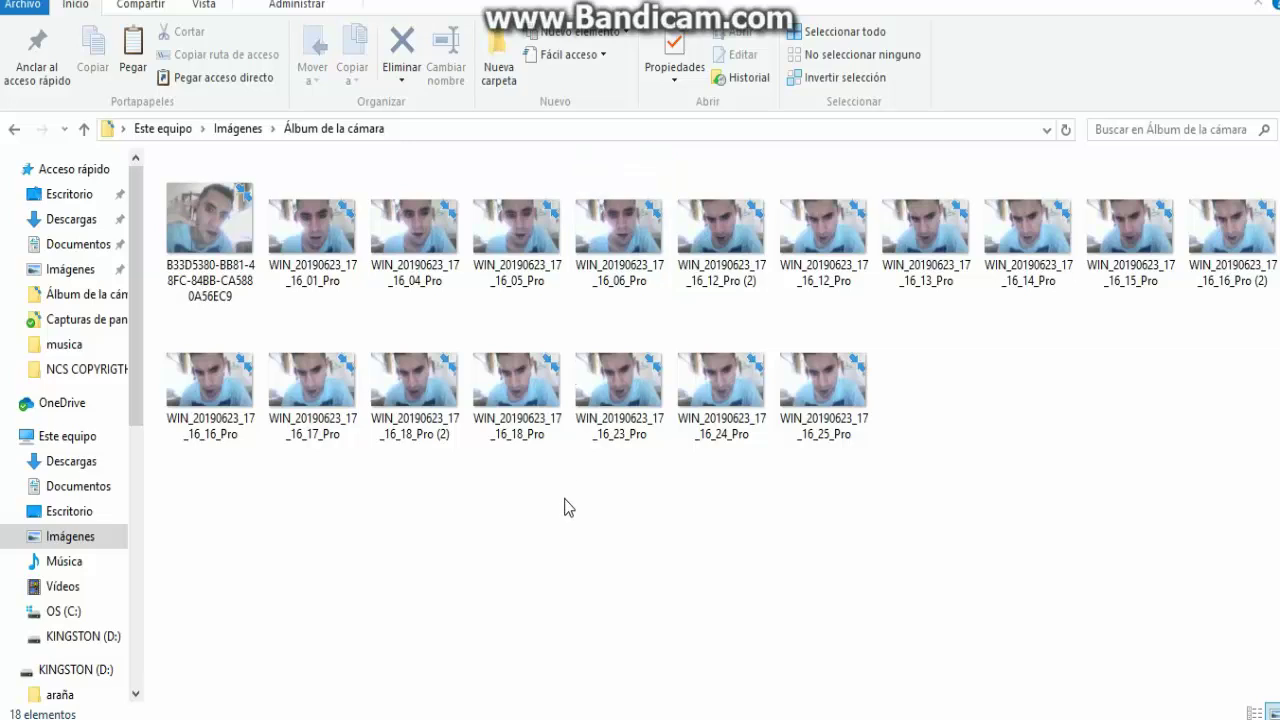
left_click(836, 32)
left_click(393, 92)
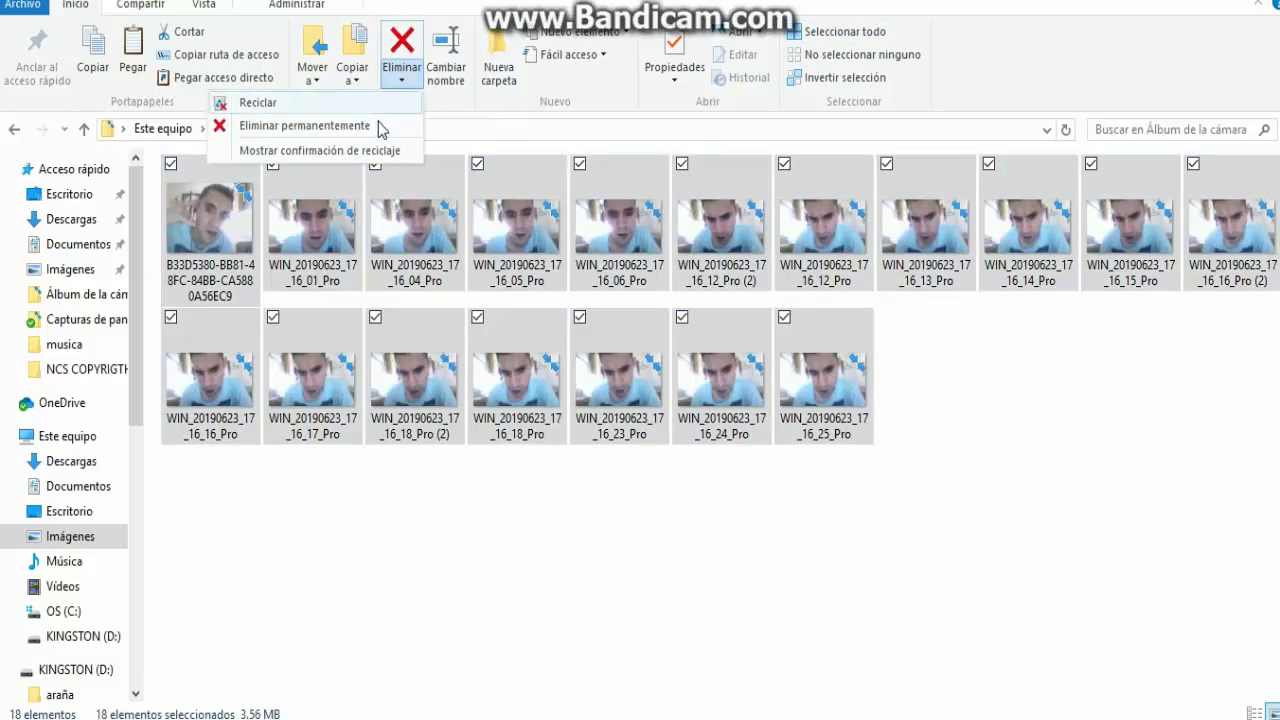
left_click(380, 129)
left_click(717, 373)
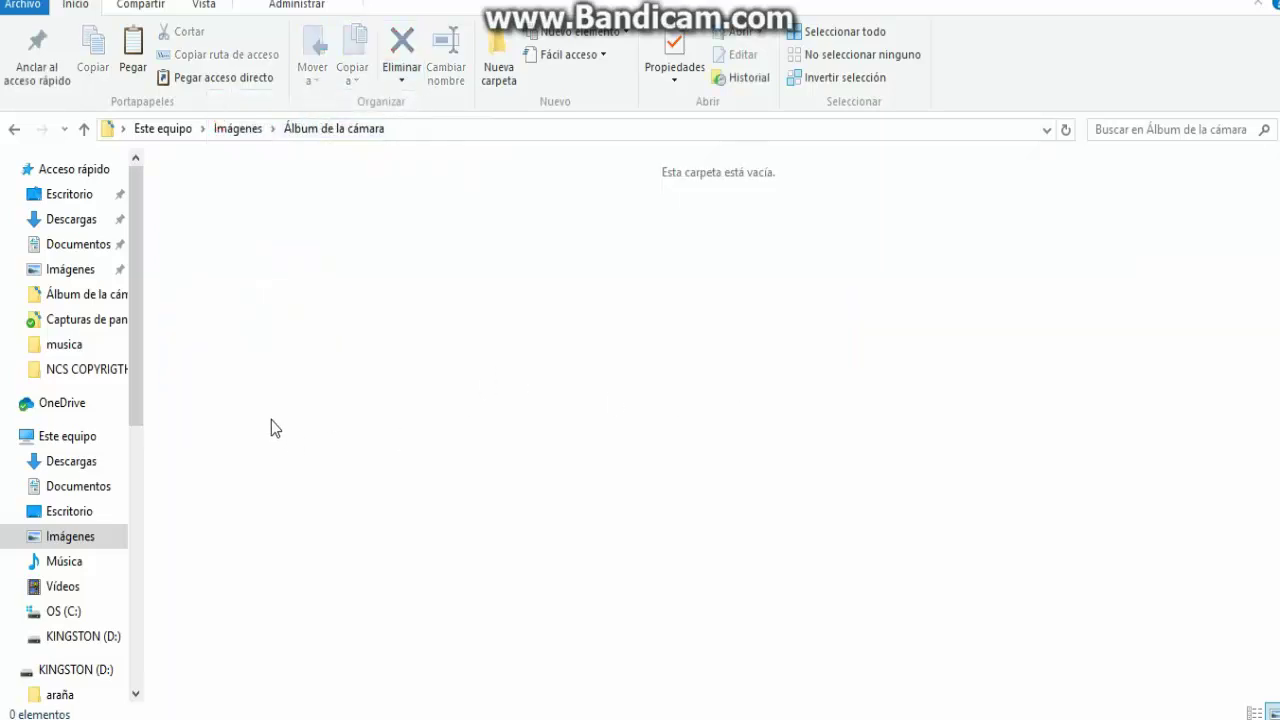
Check the "Imágenes guardadas" and "Álbum de la cámara" folders inside Imágenes for remaining files
left_click(70, 538)
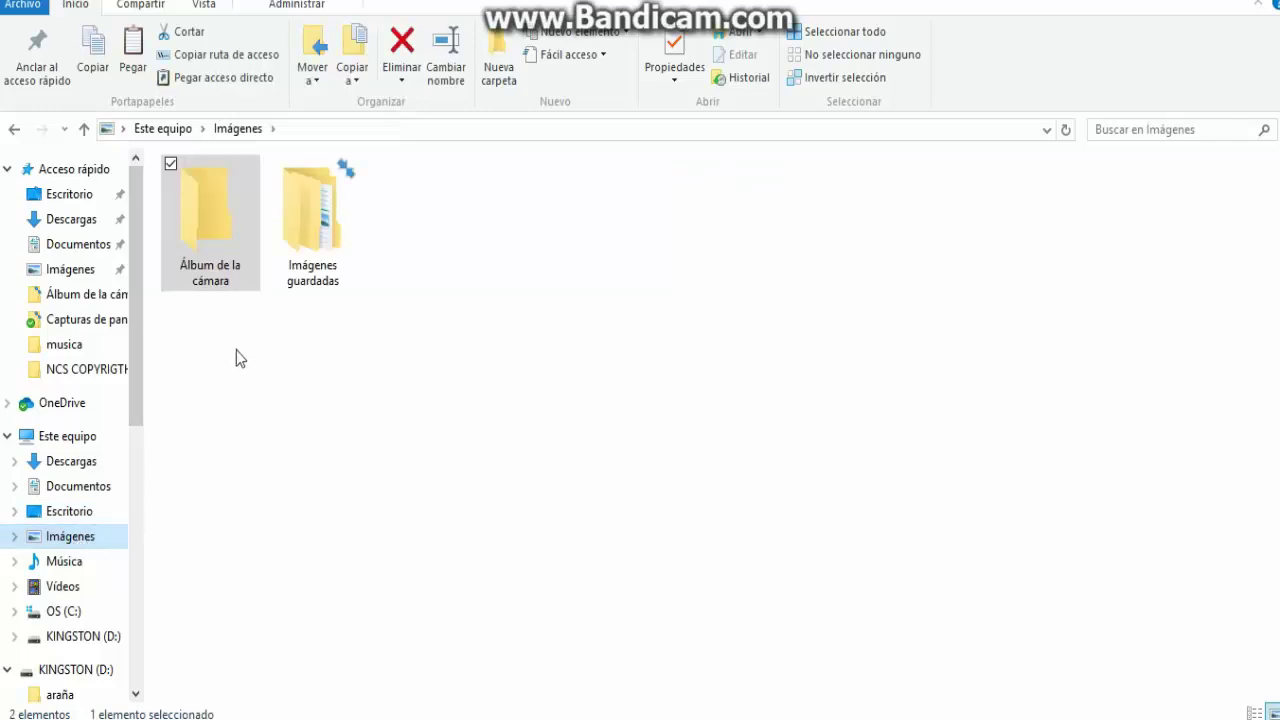
double_click(323, 218)
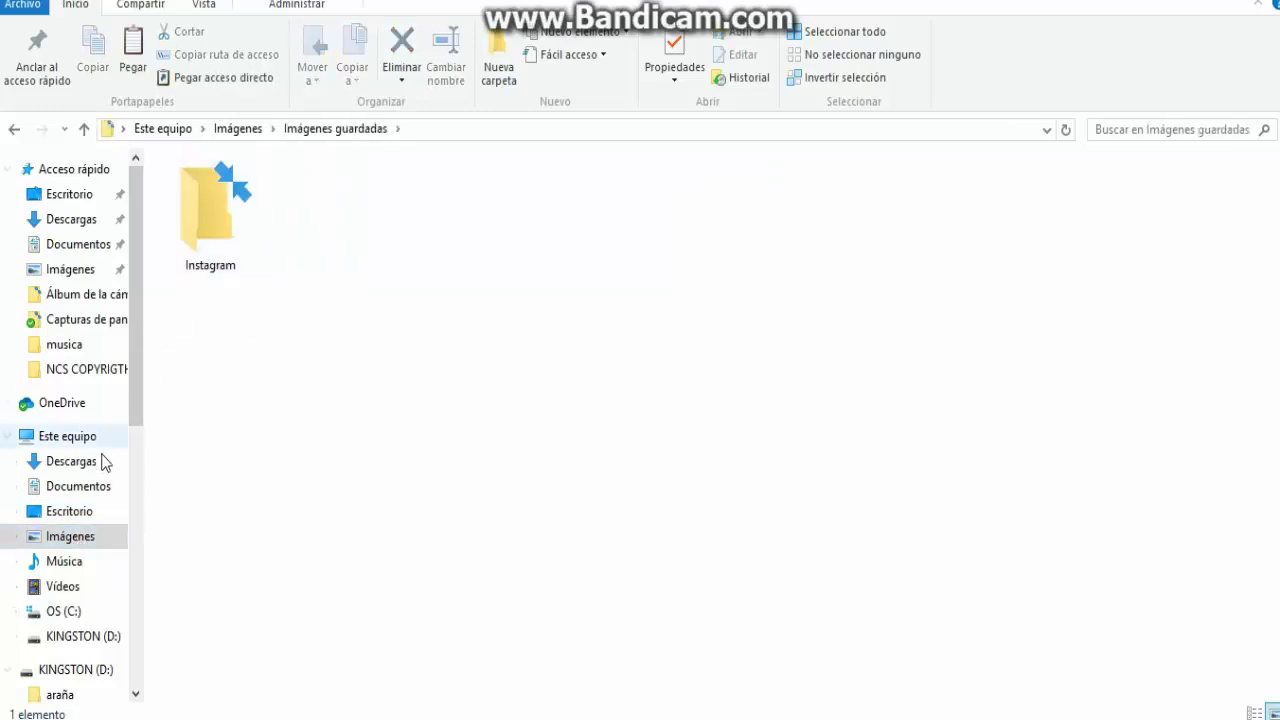
left_click(85, 270)
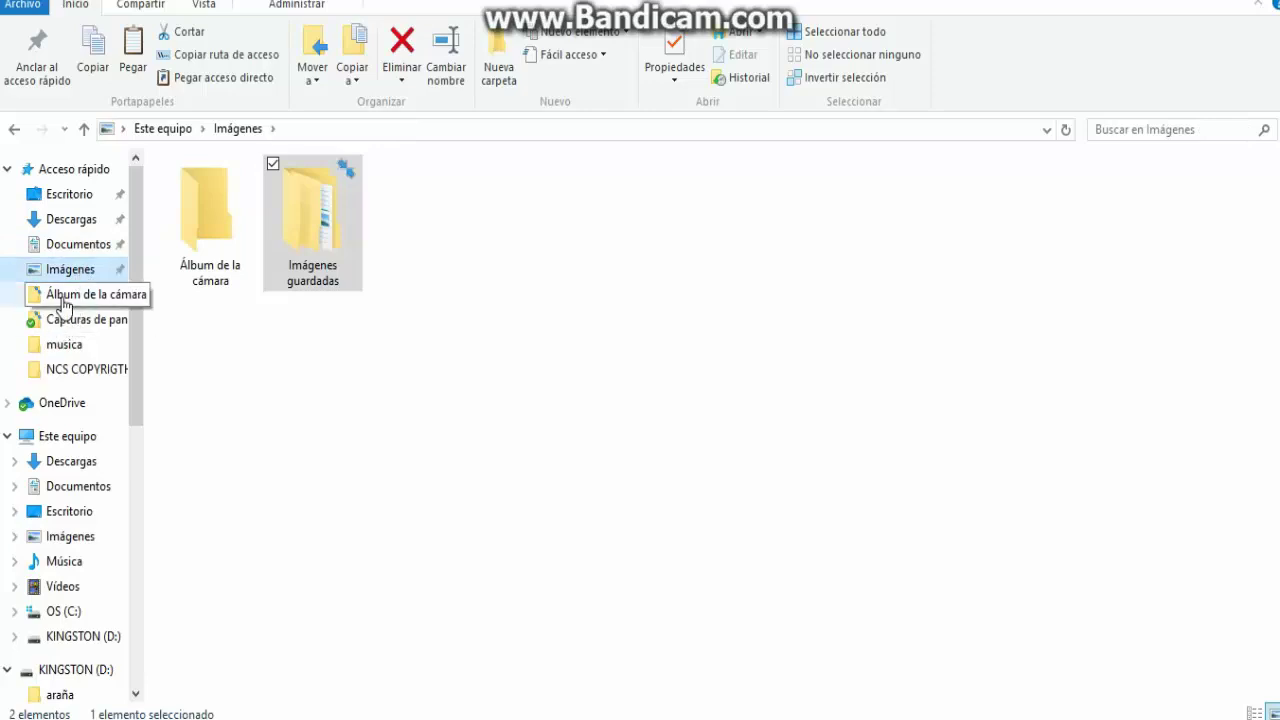
left_click(62, 300)
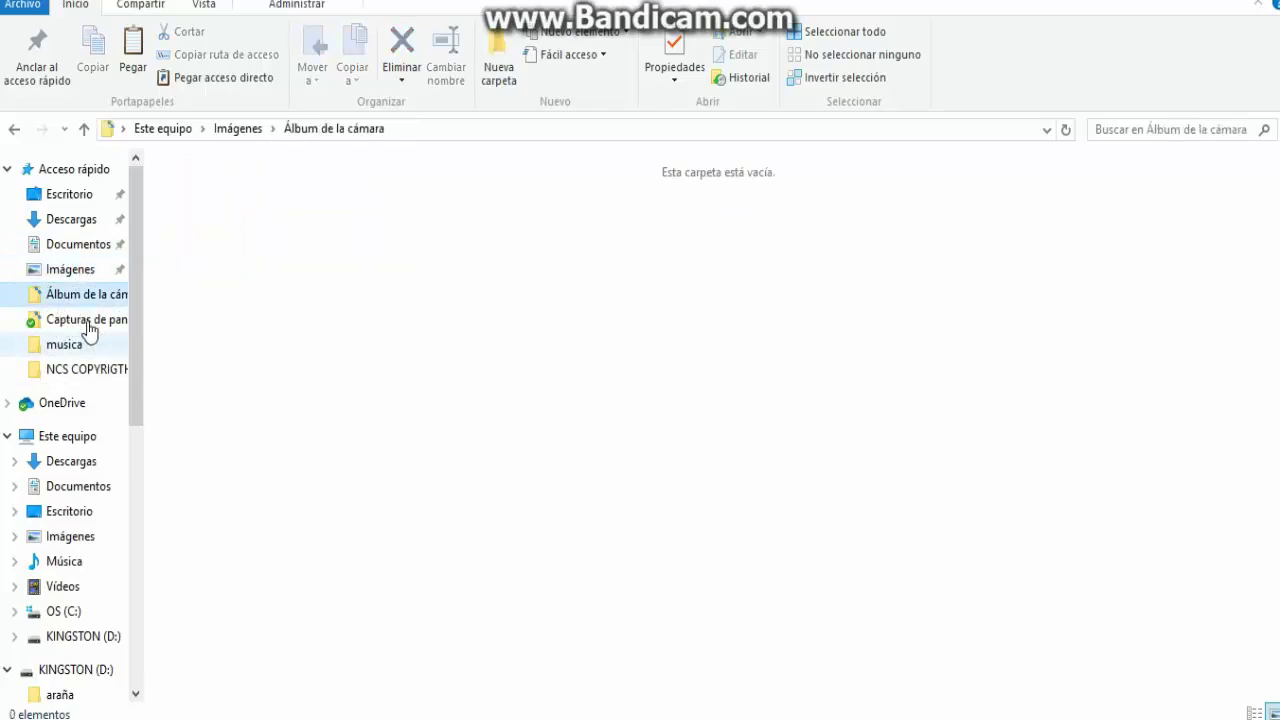
Delete all the screenshots in the "Capturas de pantalla" folder of OneDrive
left_click(79, 326)
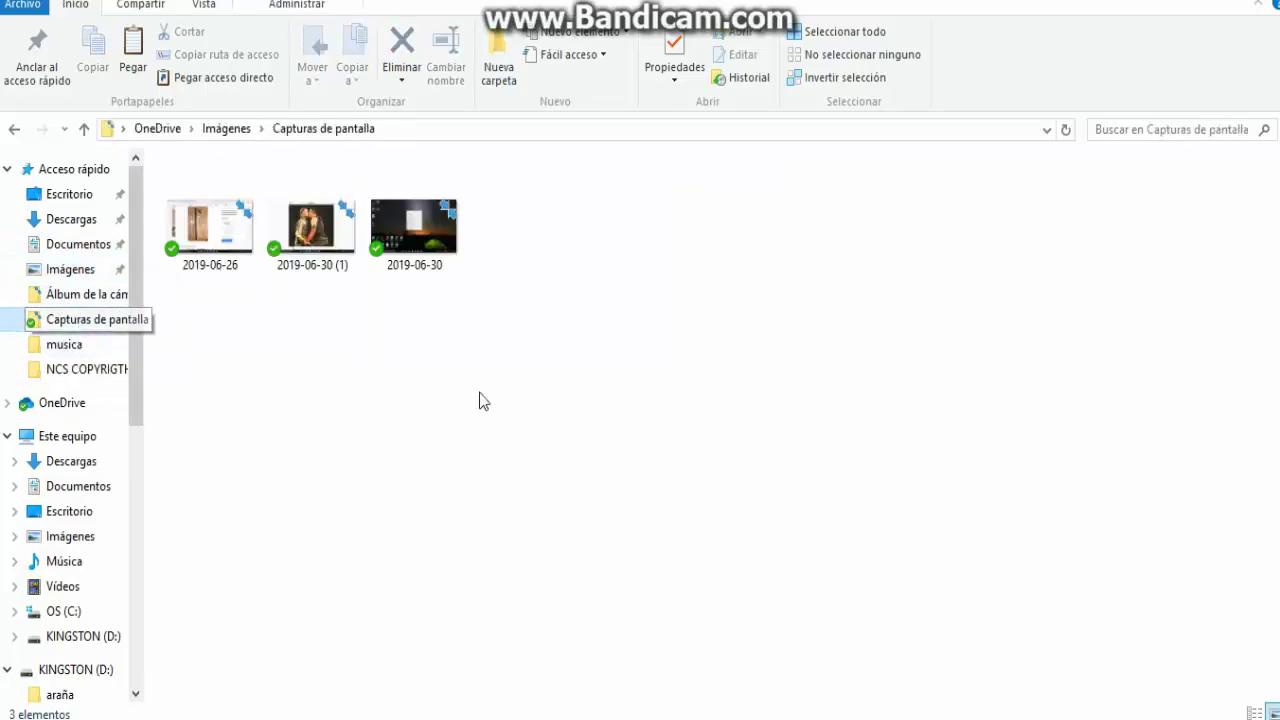
left_click_drag(558, 294, 200, 305)
right_click(414, 250)
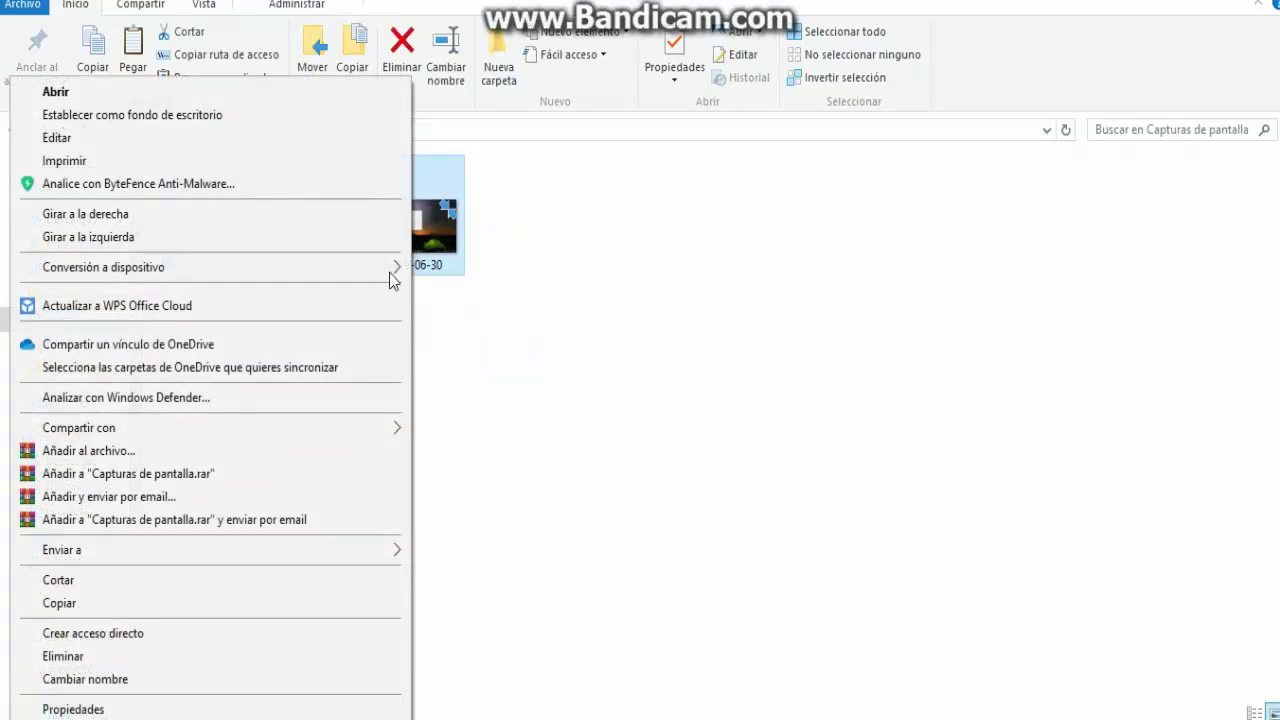
left_click(166, 662)
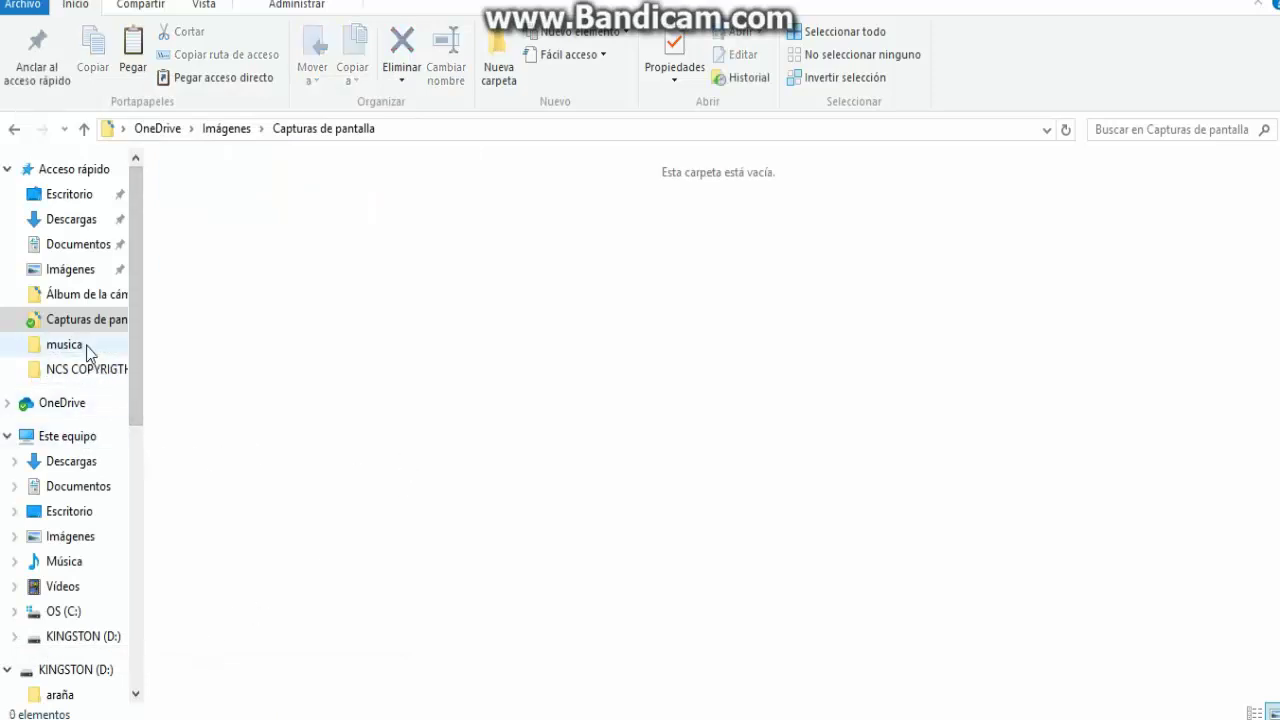
Check the Documentos and "Datos adjuntos" folders in OneDrive for removable files, and open Este equipo
scroll(72, 368, "down", 1)
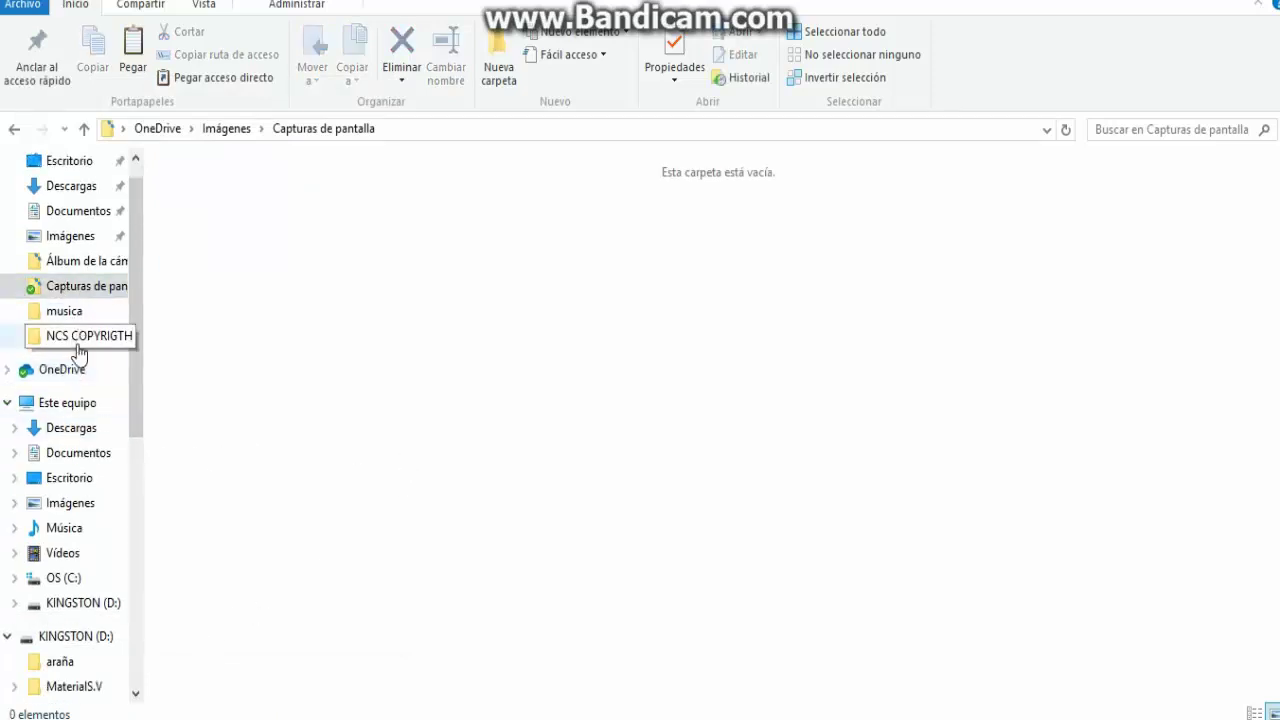
left_click(30, 376)
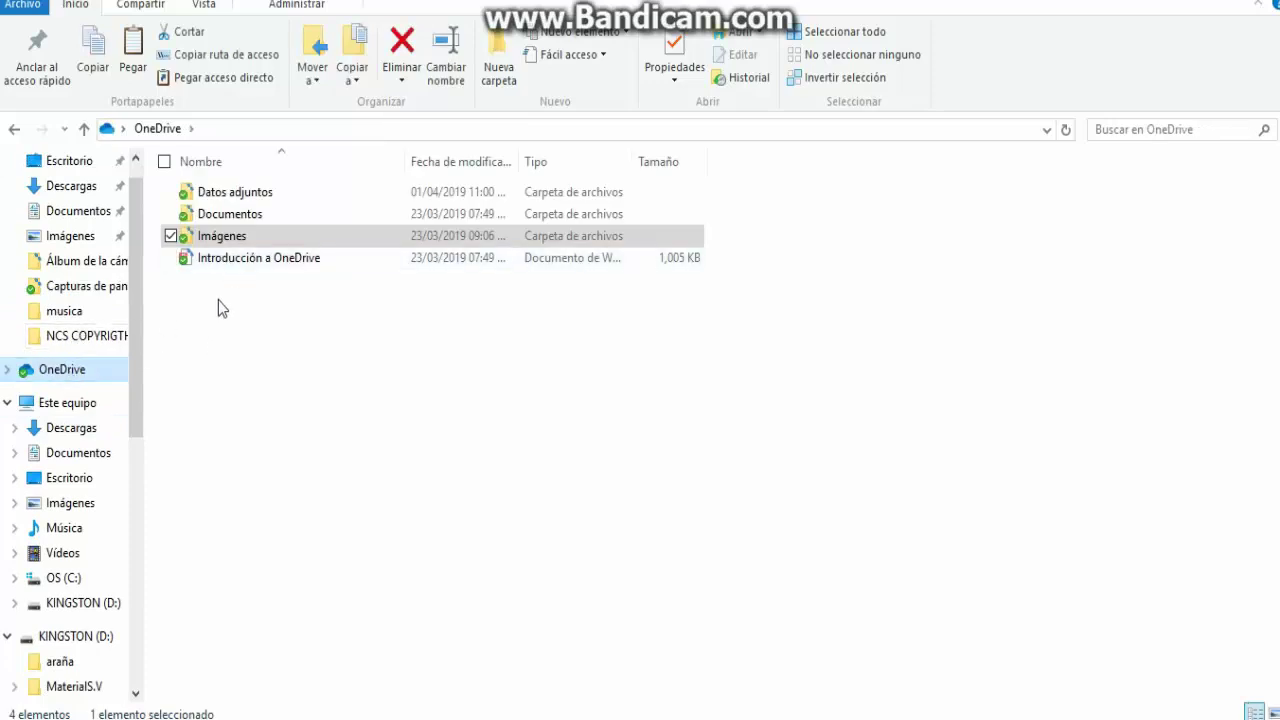
double_click(244, 215)
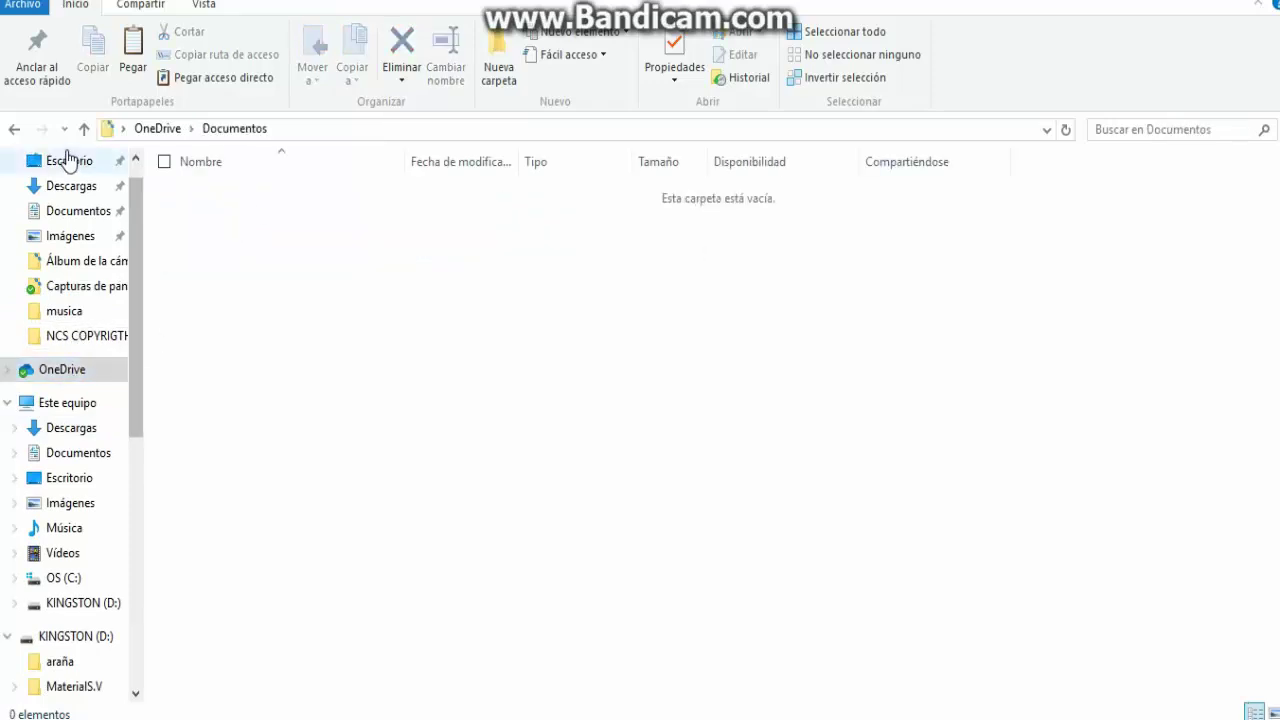
left_click(15, 129)
double_click(220, 199)
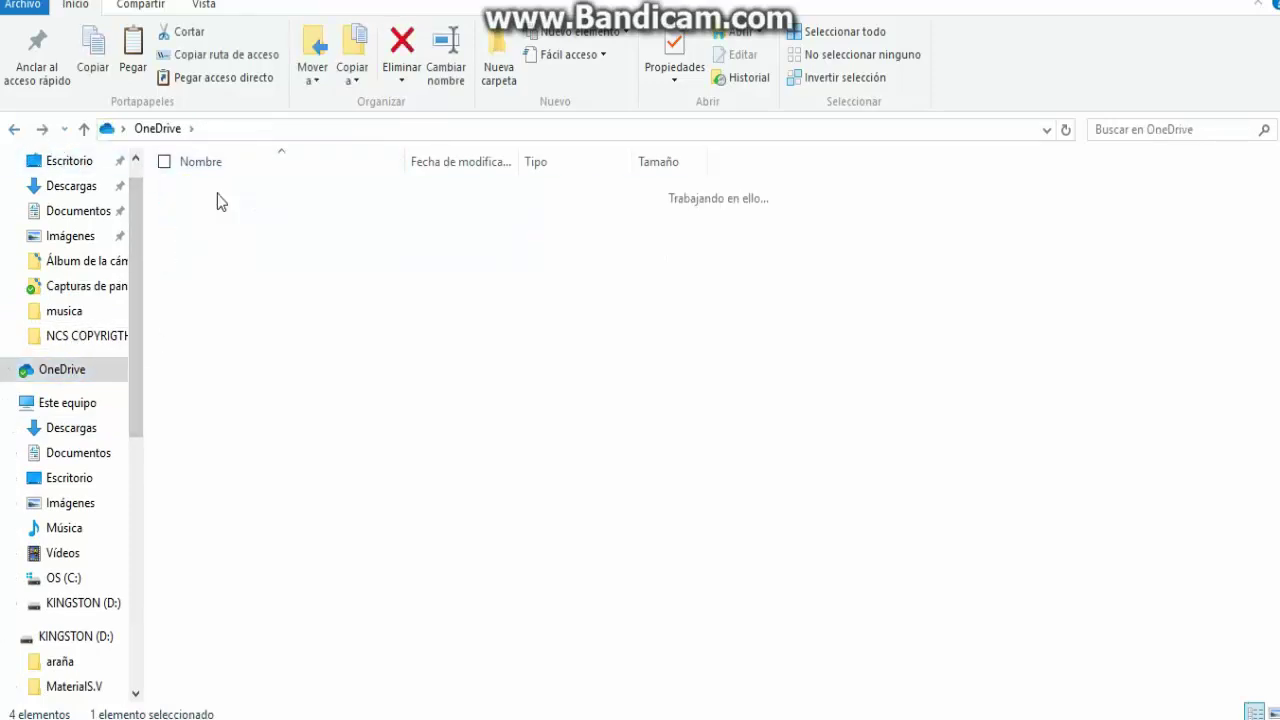
left_click(12, 130)
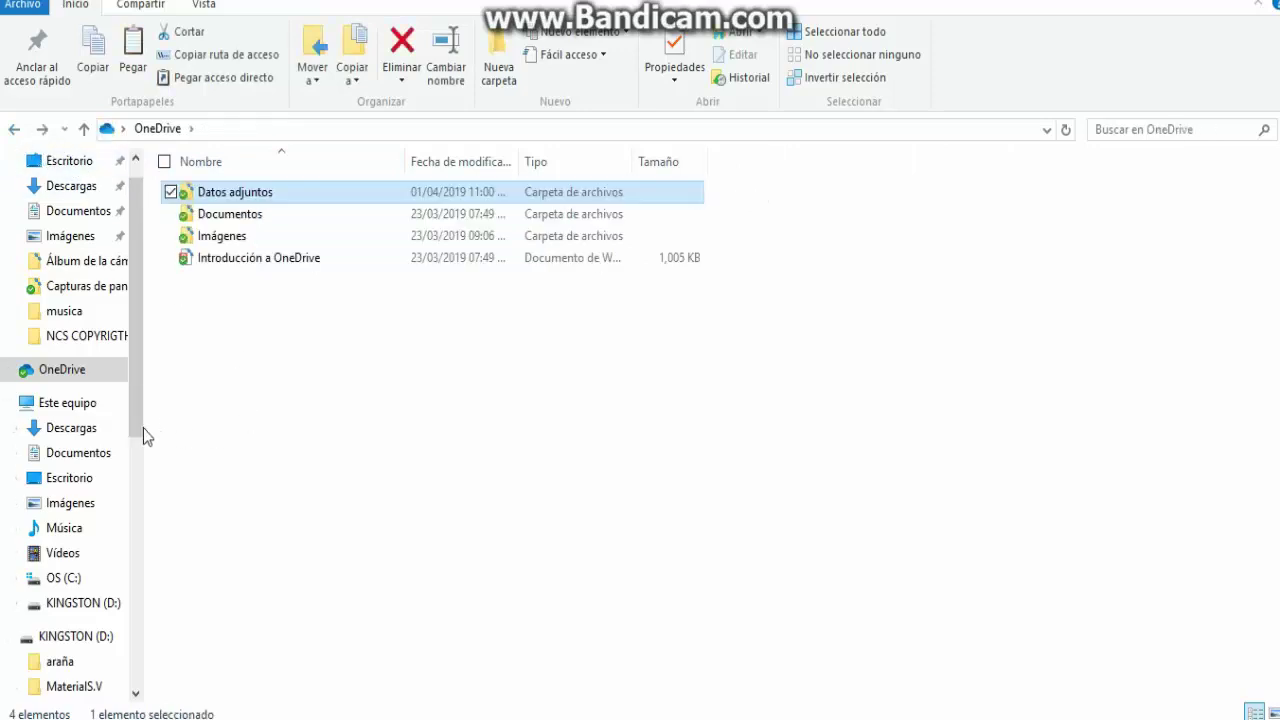
scroll(55, 402, "down", 1)
left_click(52, 328)
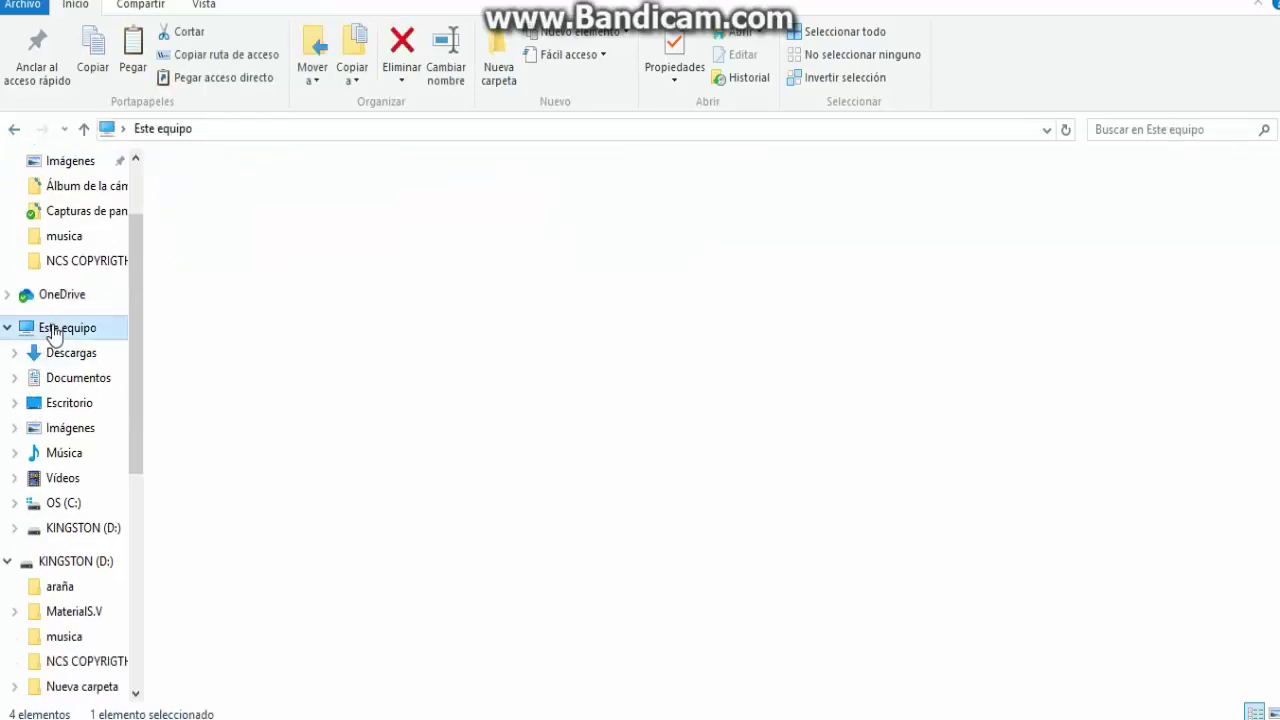
Look through the Descargas, Documentos, Escritorio, Imágenes and Música folders of Este equipo for removable files
left_click(54, 358)
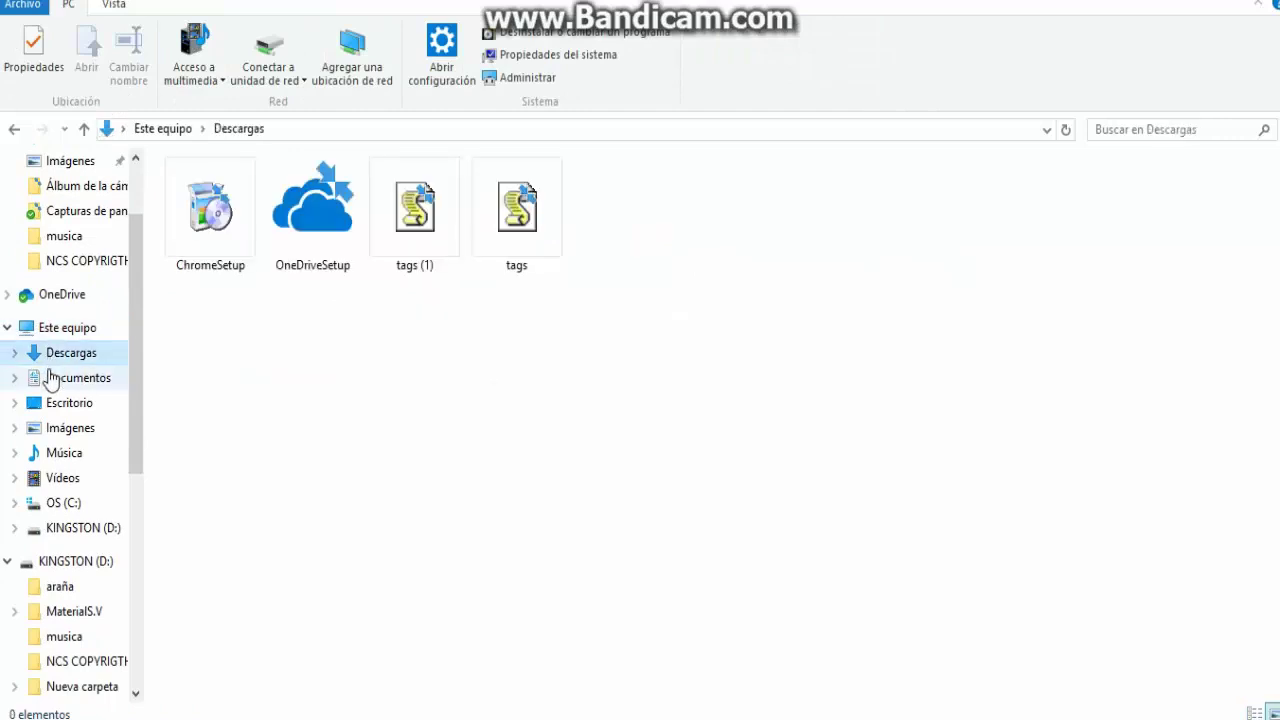
left_click(52, 380)
left_click(58, 408)
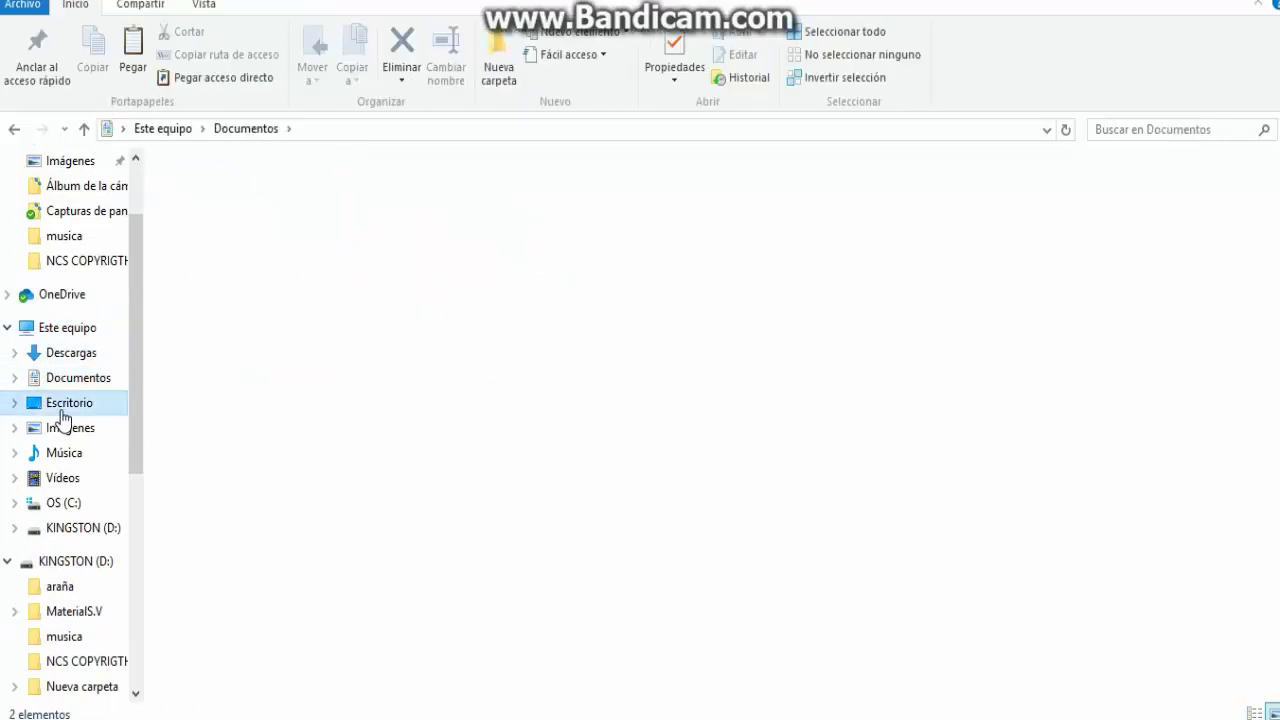
left_click(60, 427)
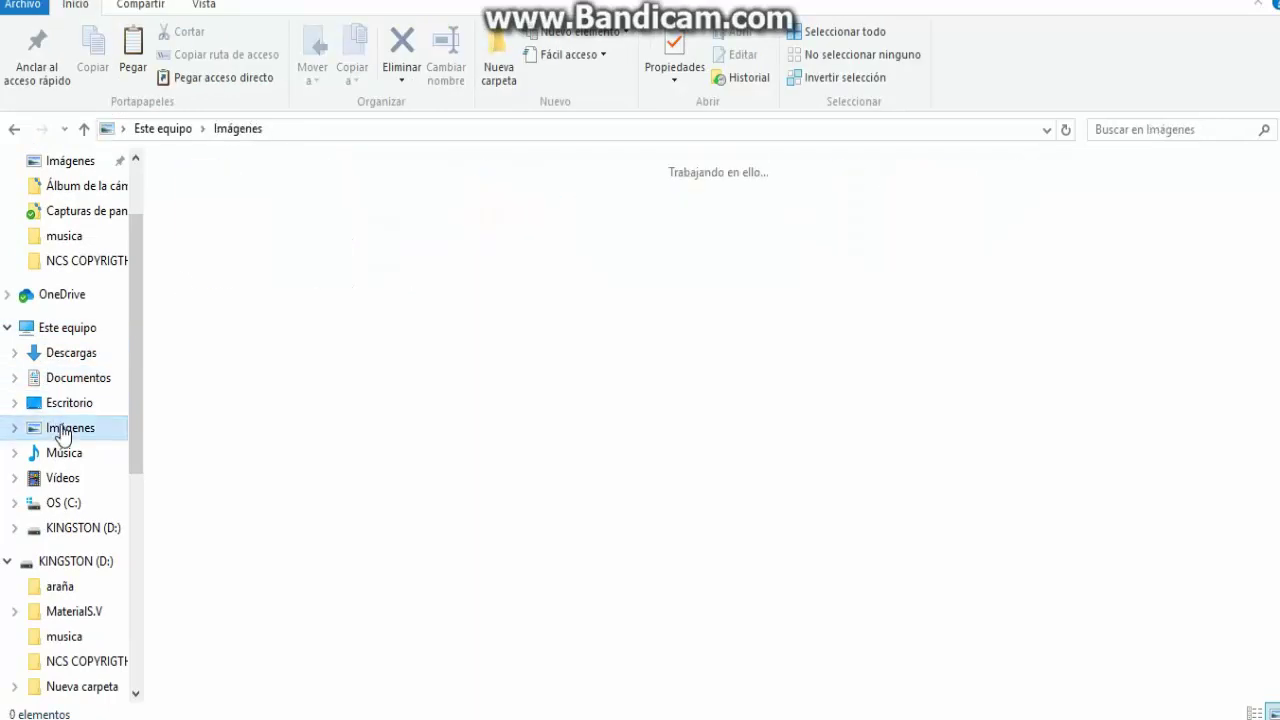
left_click(64, 455)
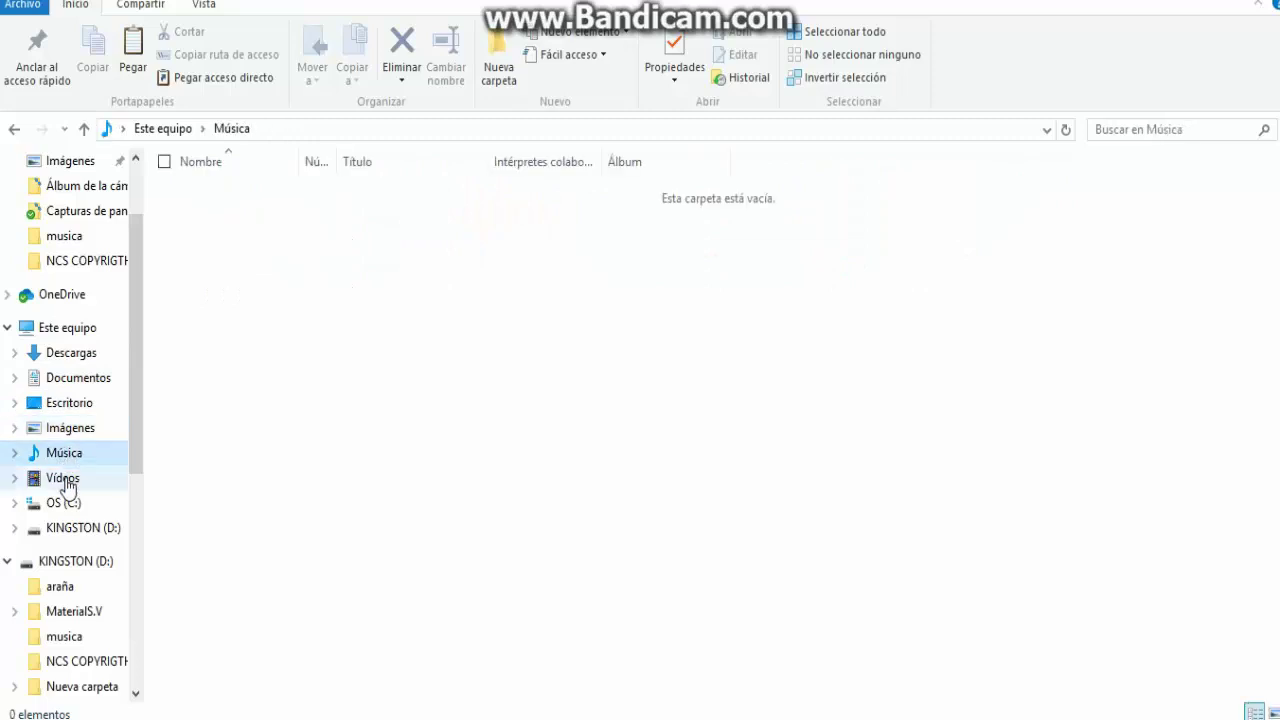
Copy all the files in the YouTubeVideosAndMP3 folder inside Vídeos
left_click(62, 480)
double_click(200, 262)
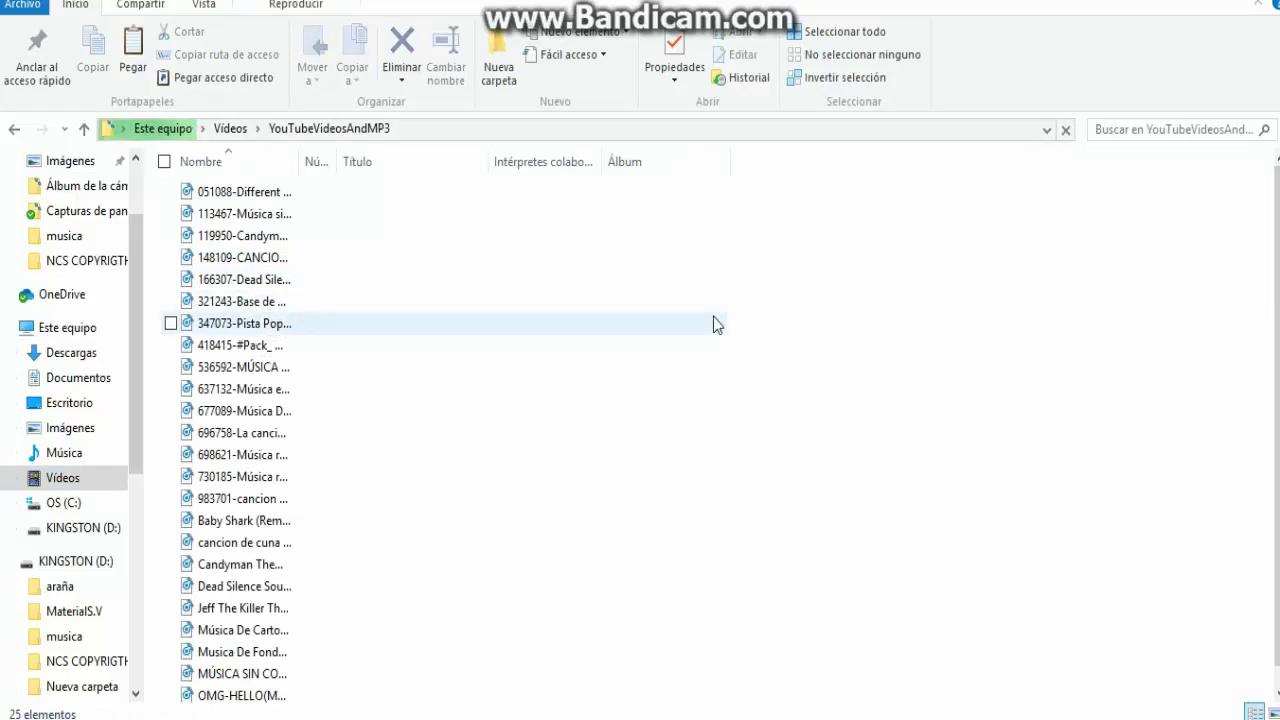
key("ctrl+a")
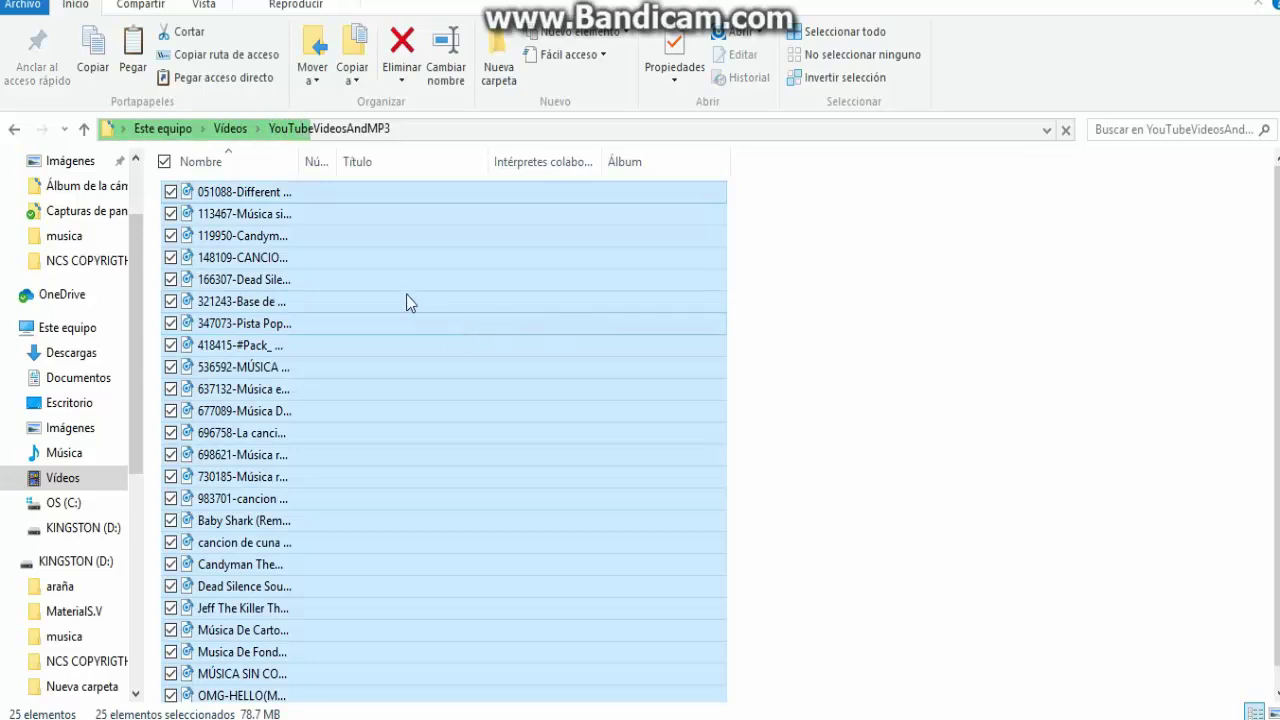
right_click(350, 276)
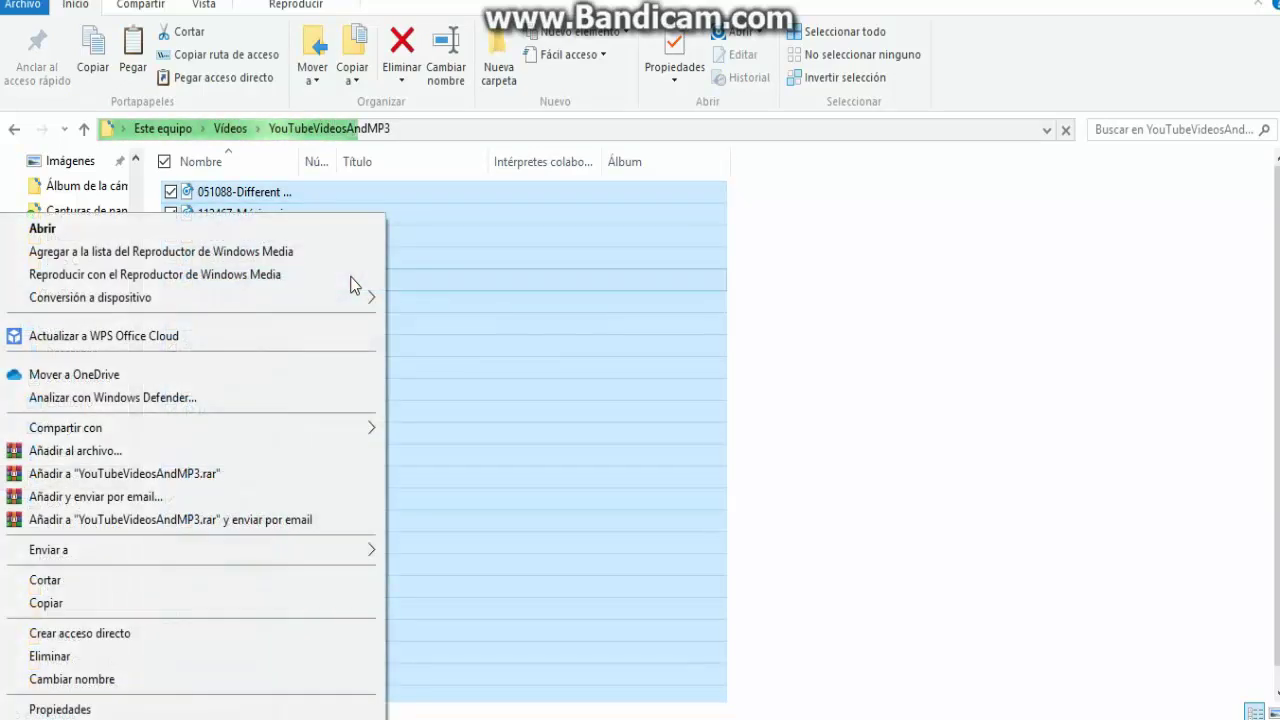
left_click(106, 605)
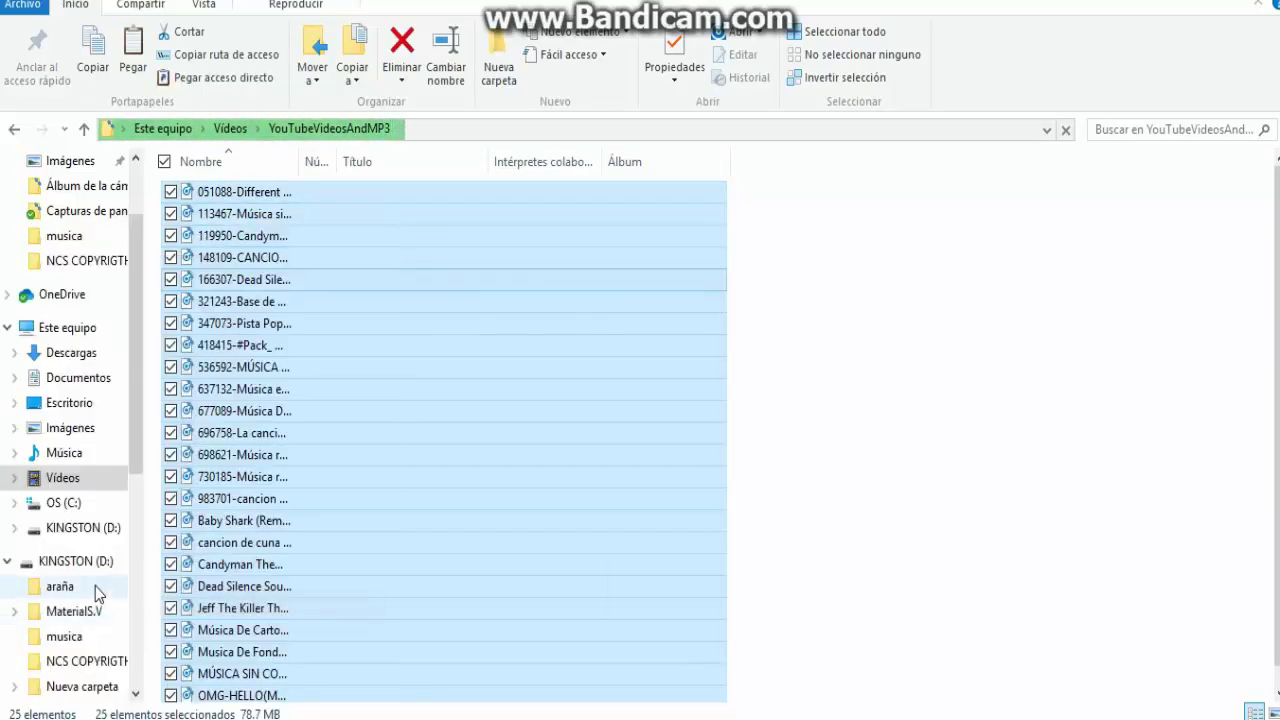
Paste the copied music files into the NCS COPYRIGTH folder on the KINGSTON (D:) drive
left_click(72, 563)
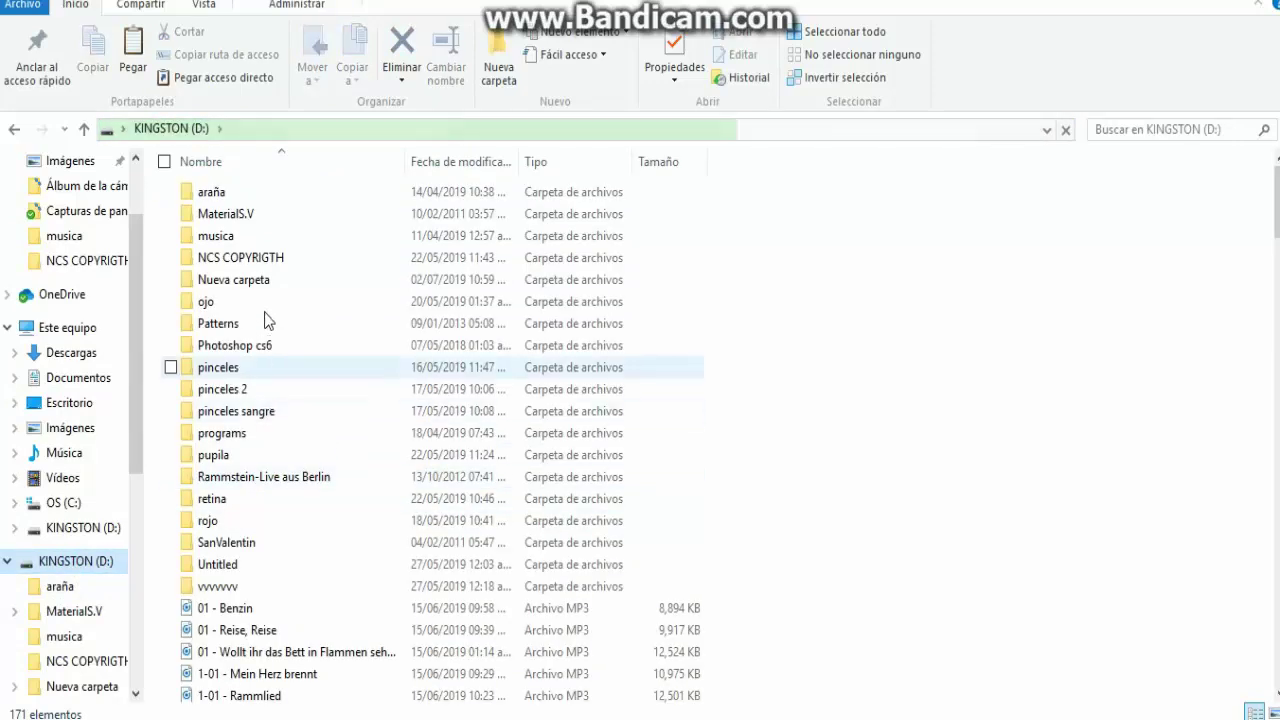
double_click(244, 260)
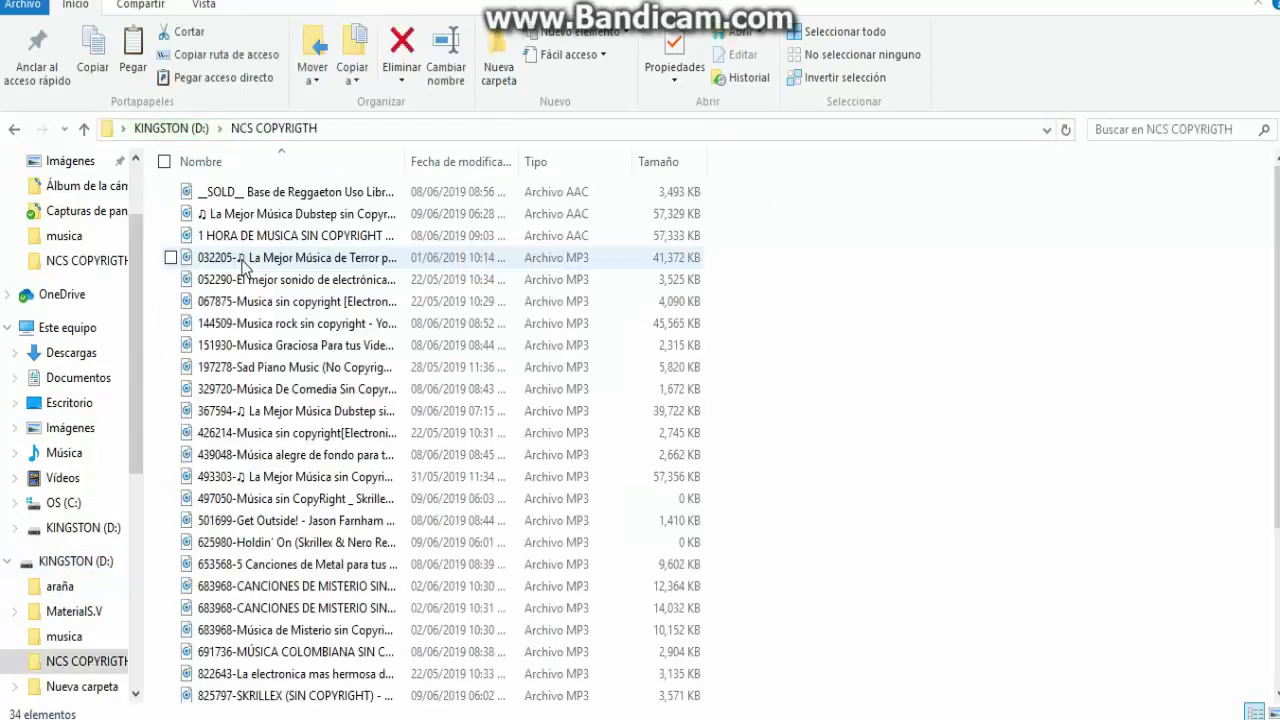
right_click(911, 237)
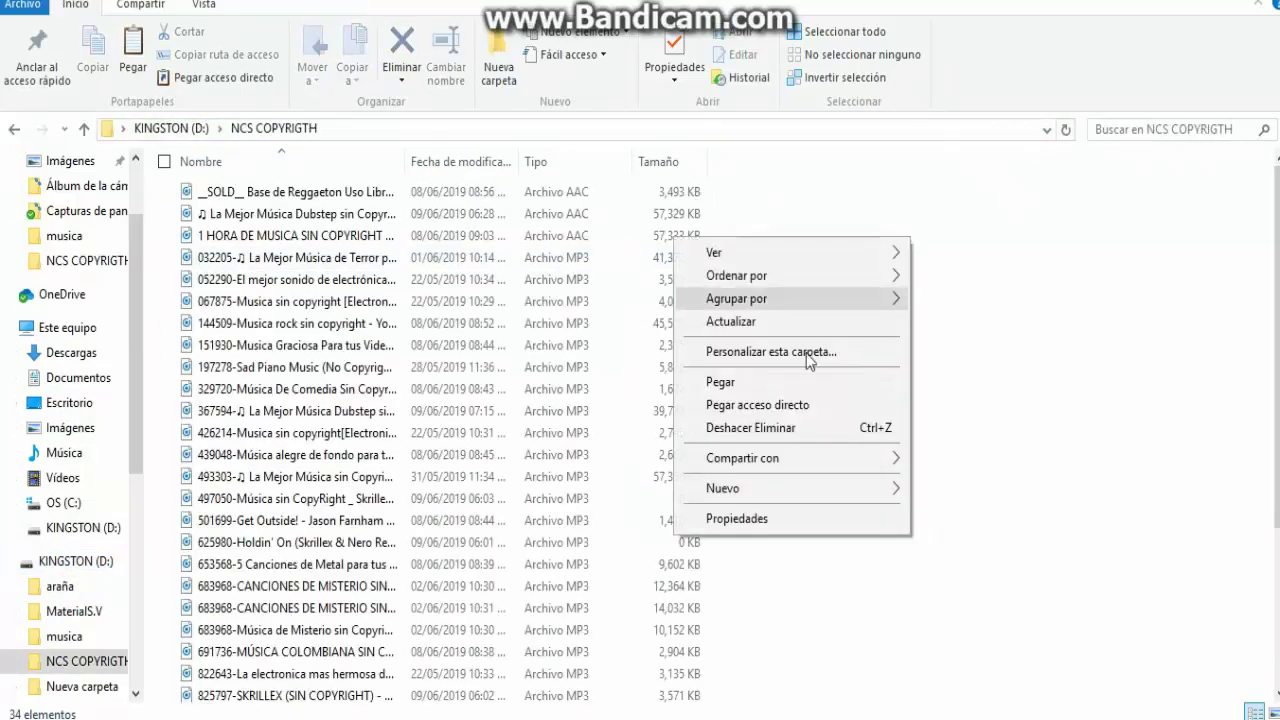
left_click(746, 382)
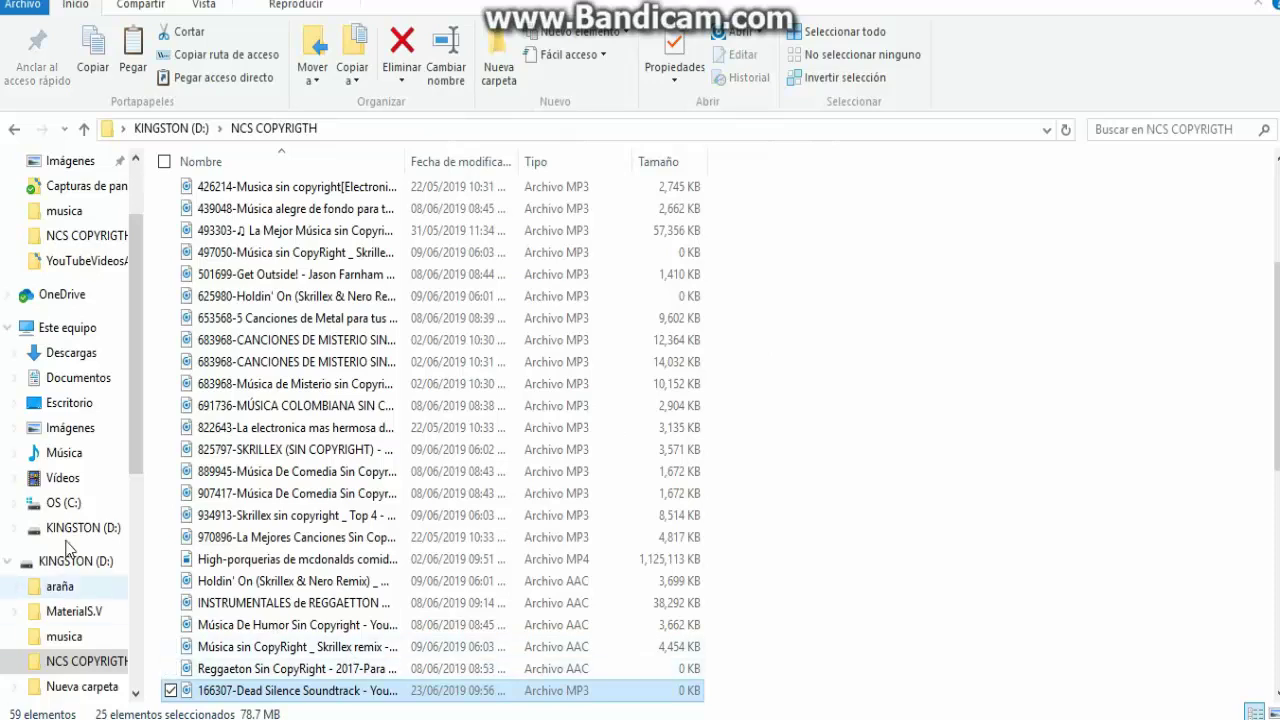
Permanently delete all the original files in the YouTubeVideosAndMP3 folder inside Vídeos
left_click(63, 480)
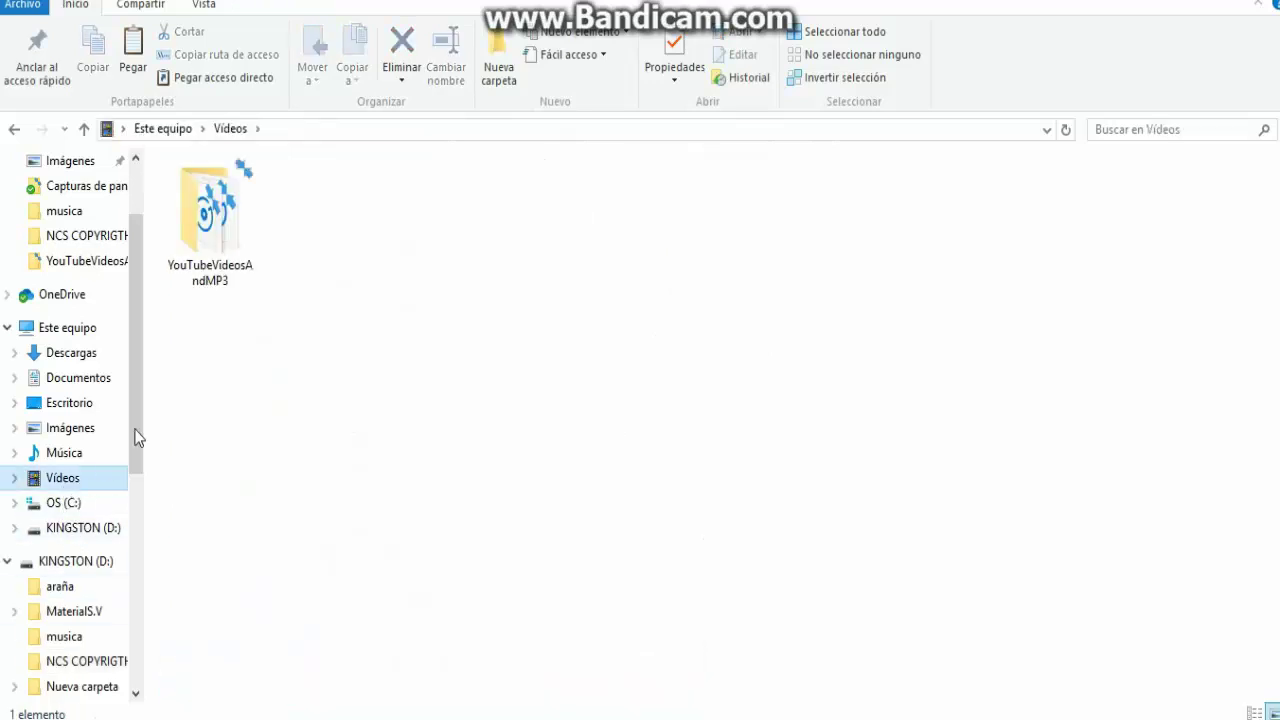
double_click(200, 228)
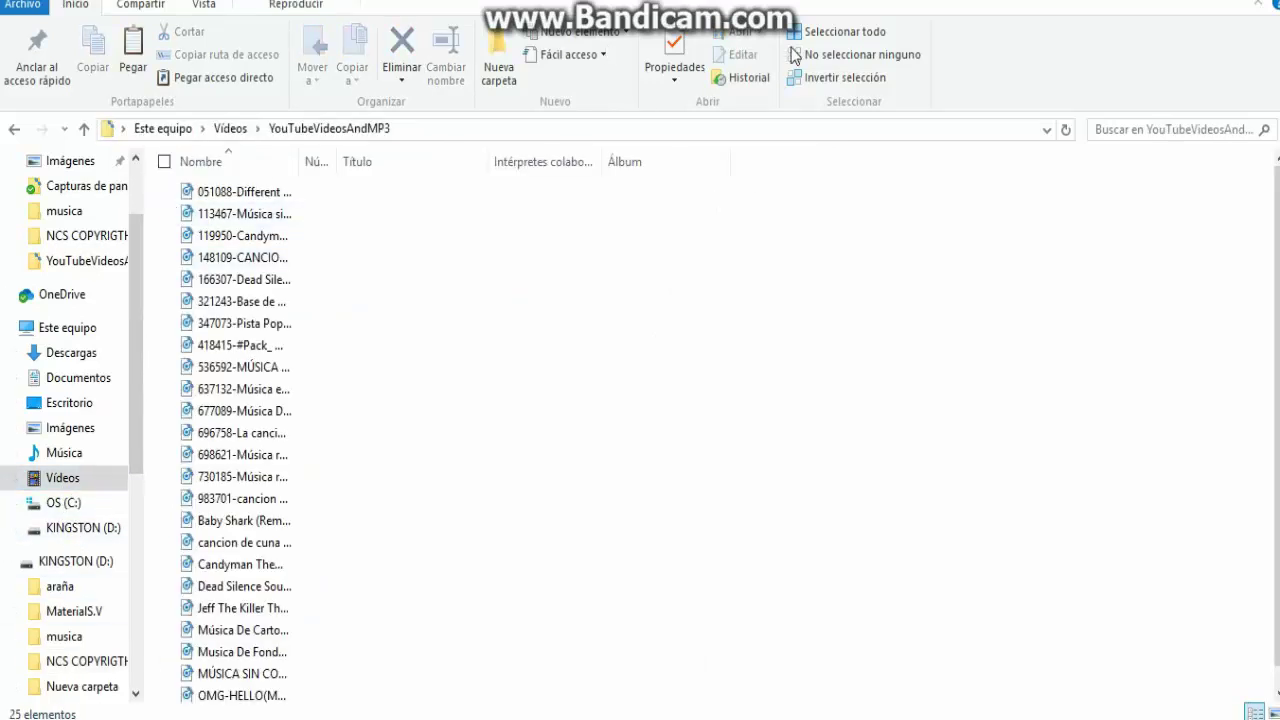
left_click(826, 32)
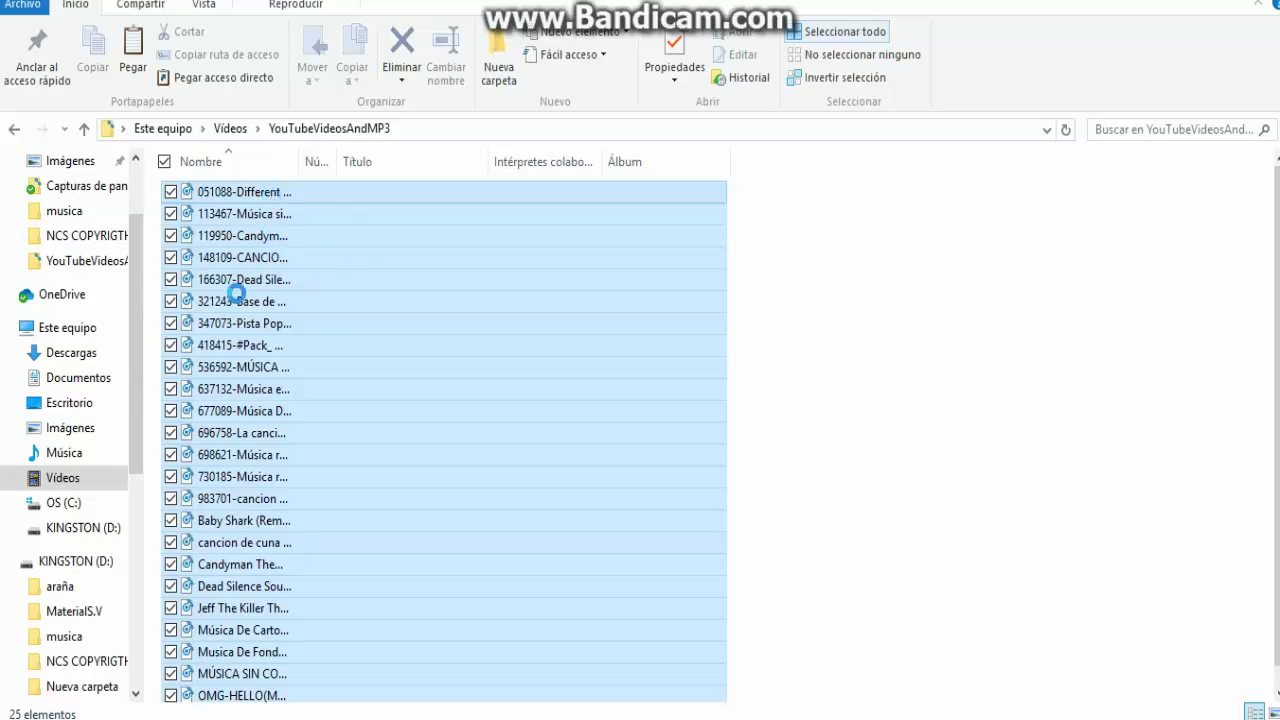
double_click(287, 258)
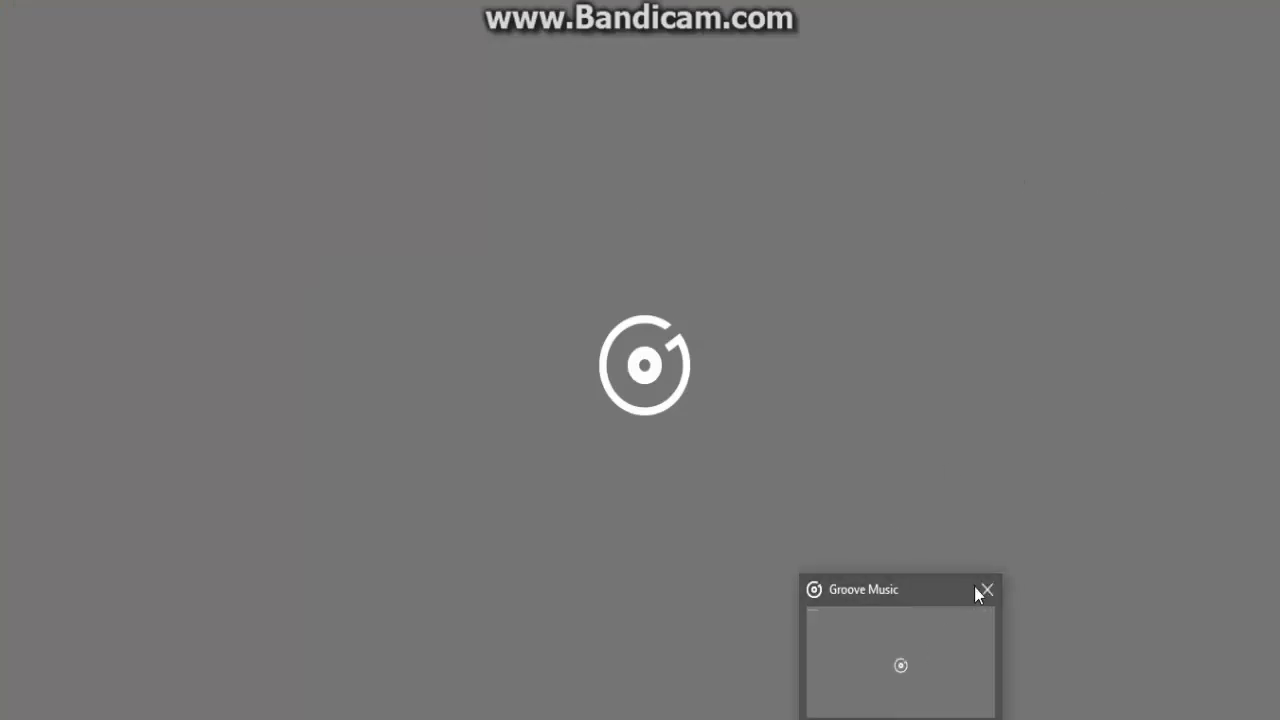
key("alt+Tab")
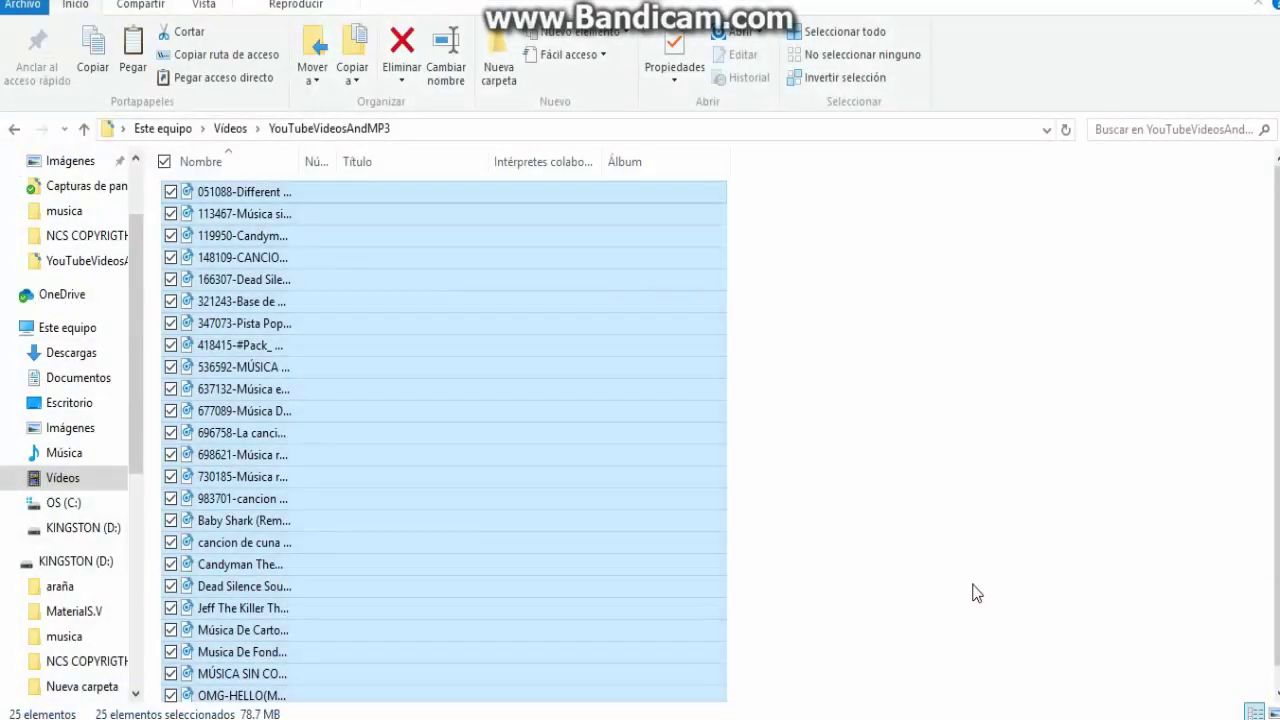
right_click(415, 283)
key("Escape")
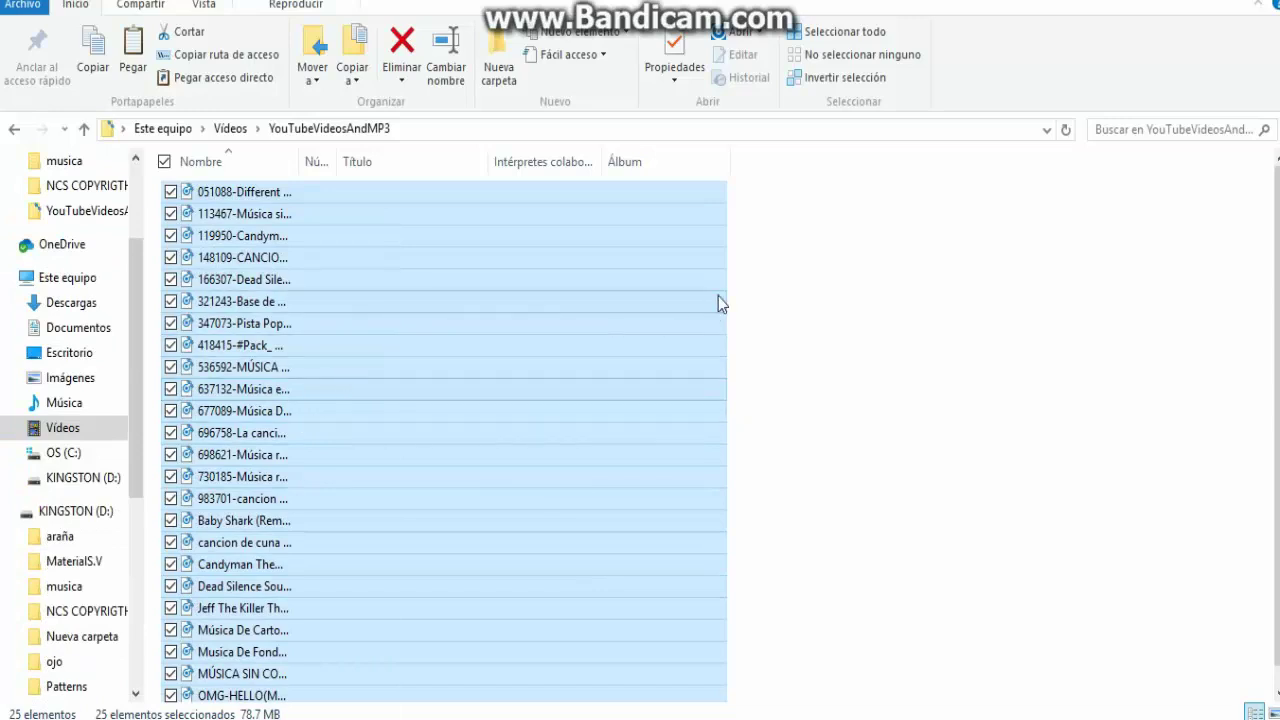
left_click(396, 79)
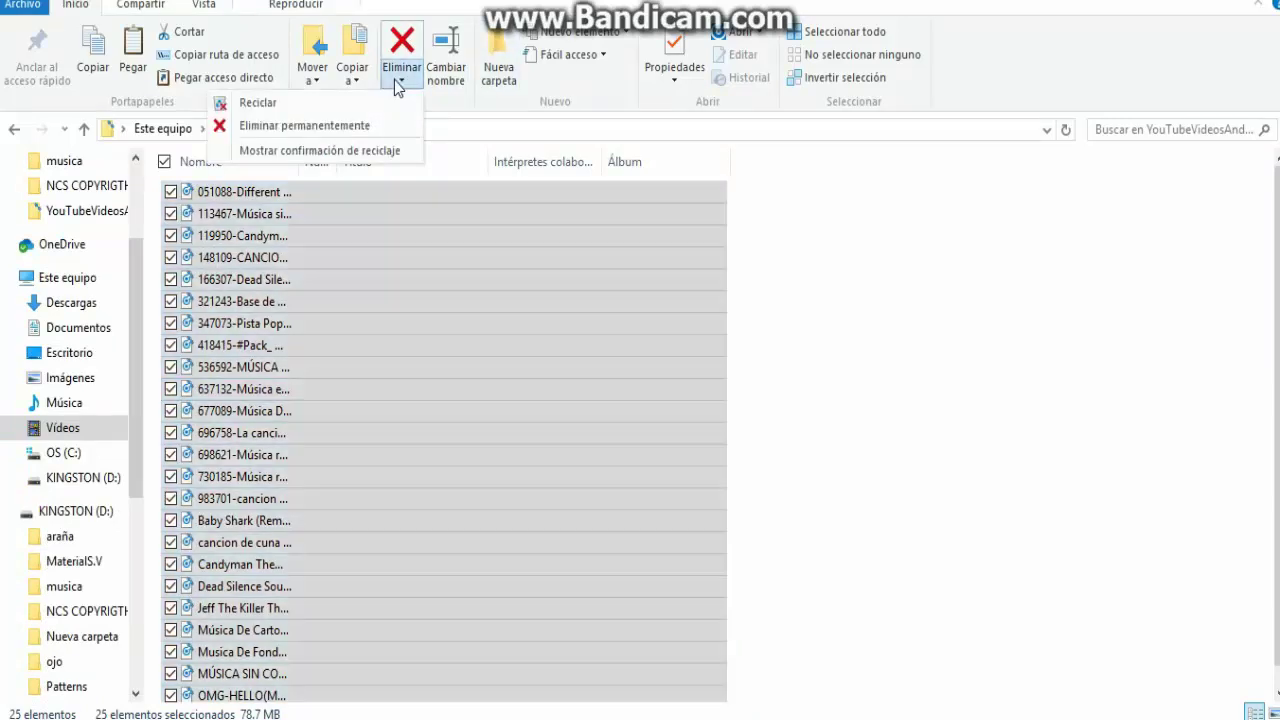
left_click(364, 127)
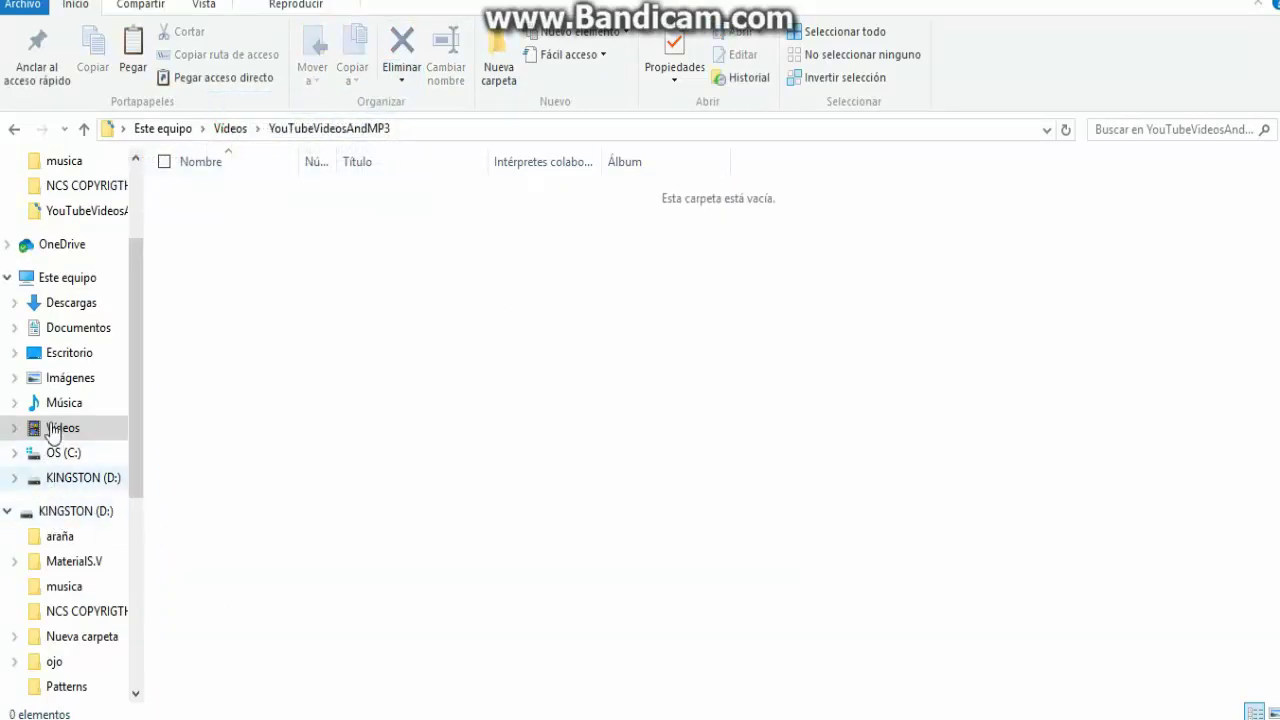
Check the available space on the drives in Este equipo
scroll(54, 440, "up", 2)
left_click_drag(318, 345, 866, 480)
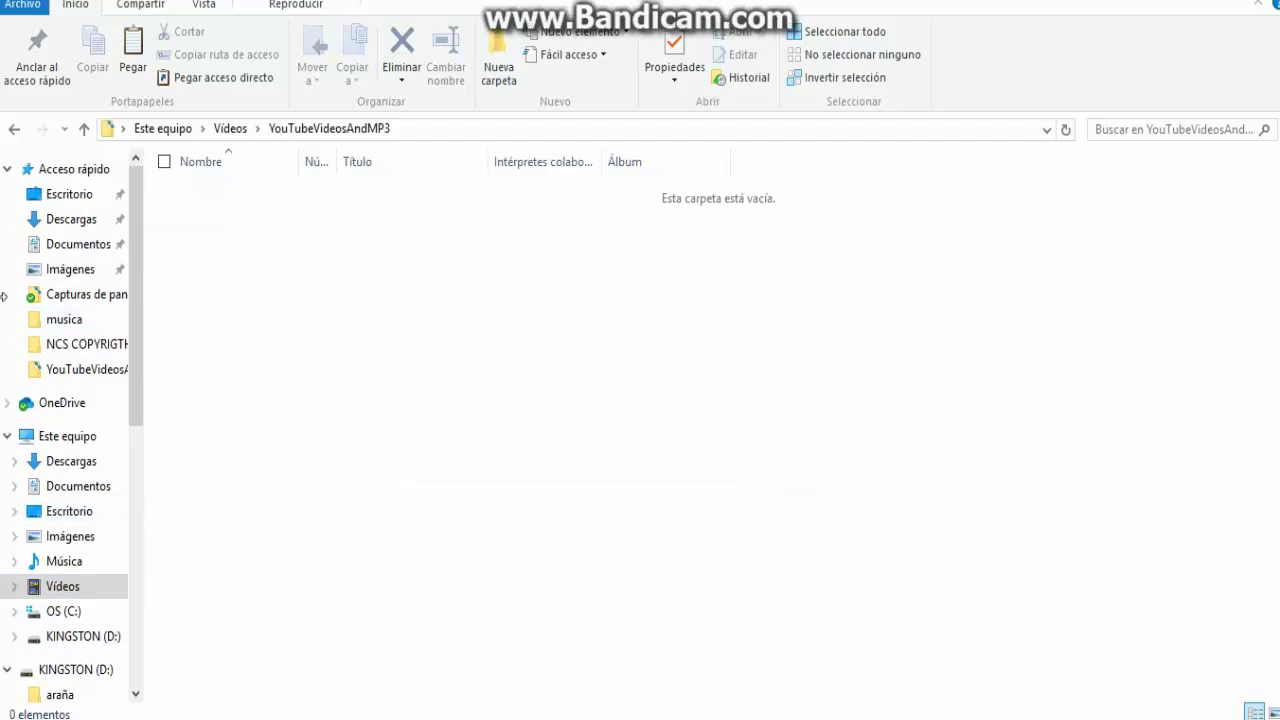
scroll(60, 370, "down", 1)
left_click(66, 382)
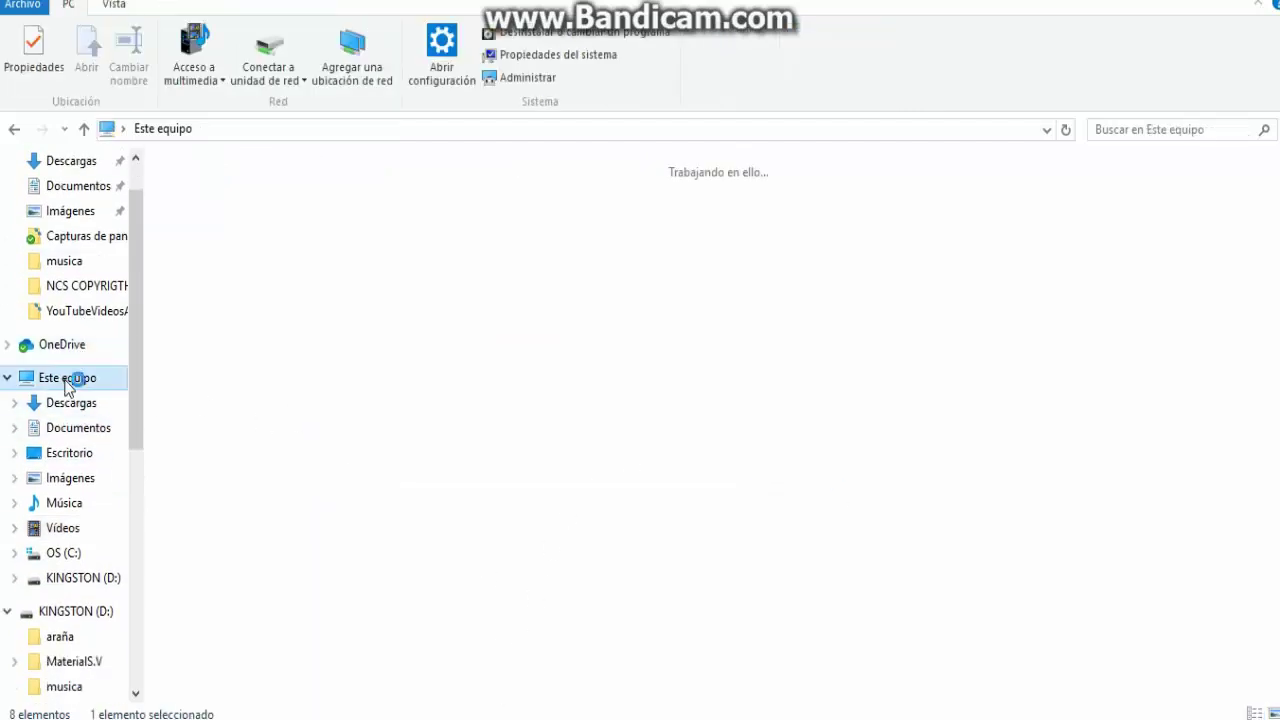
left_click(338, 475)
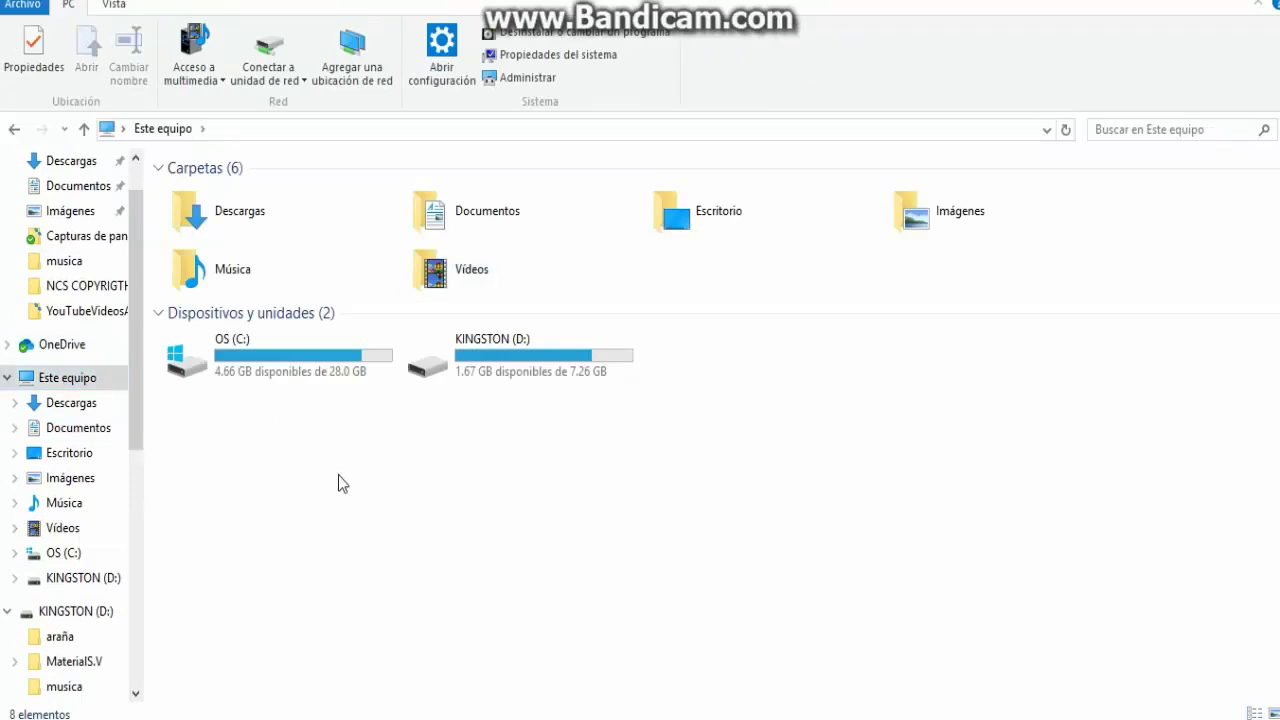
Open the properties of the OS (C:) drive and run Liberador de espacio en disco on it
left_click(243, 373)
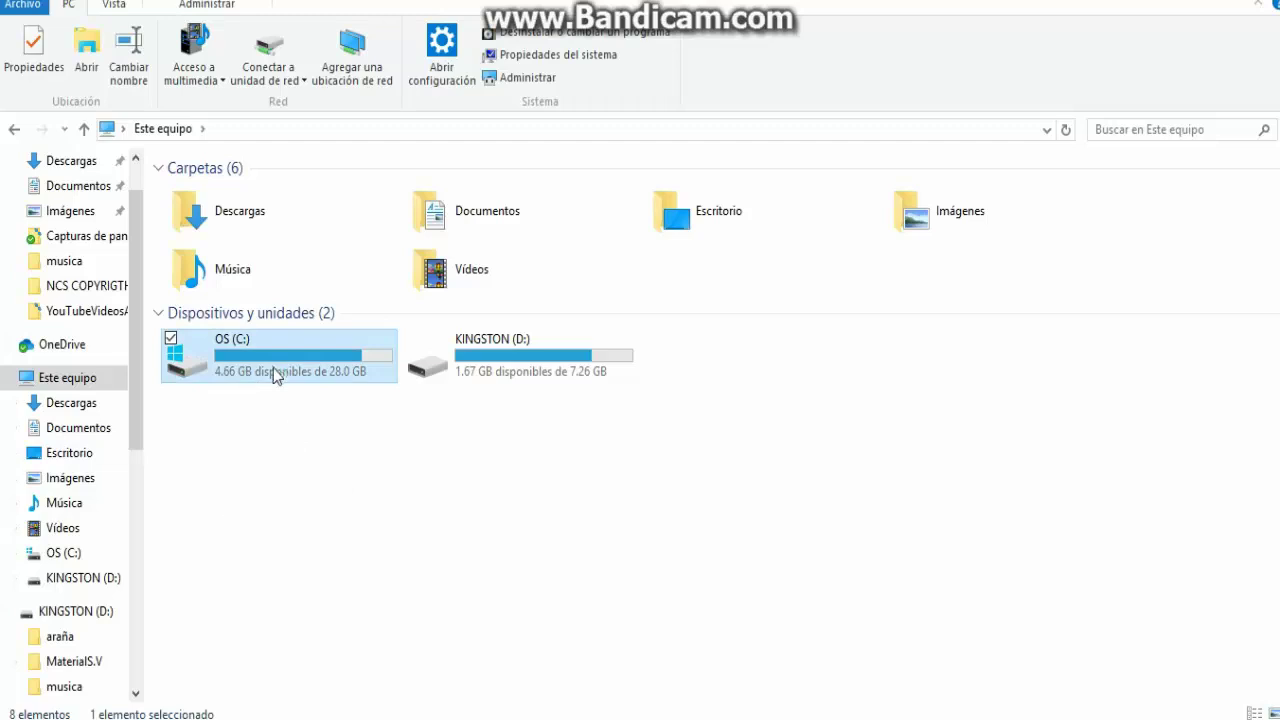
right_click(263, 363)
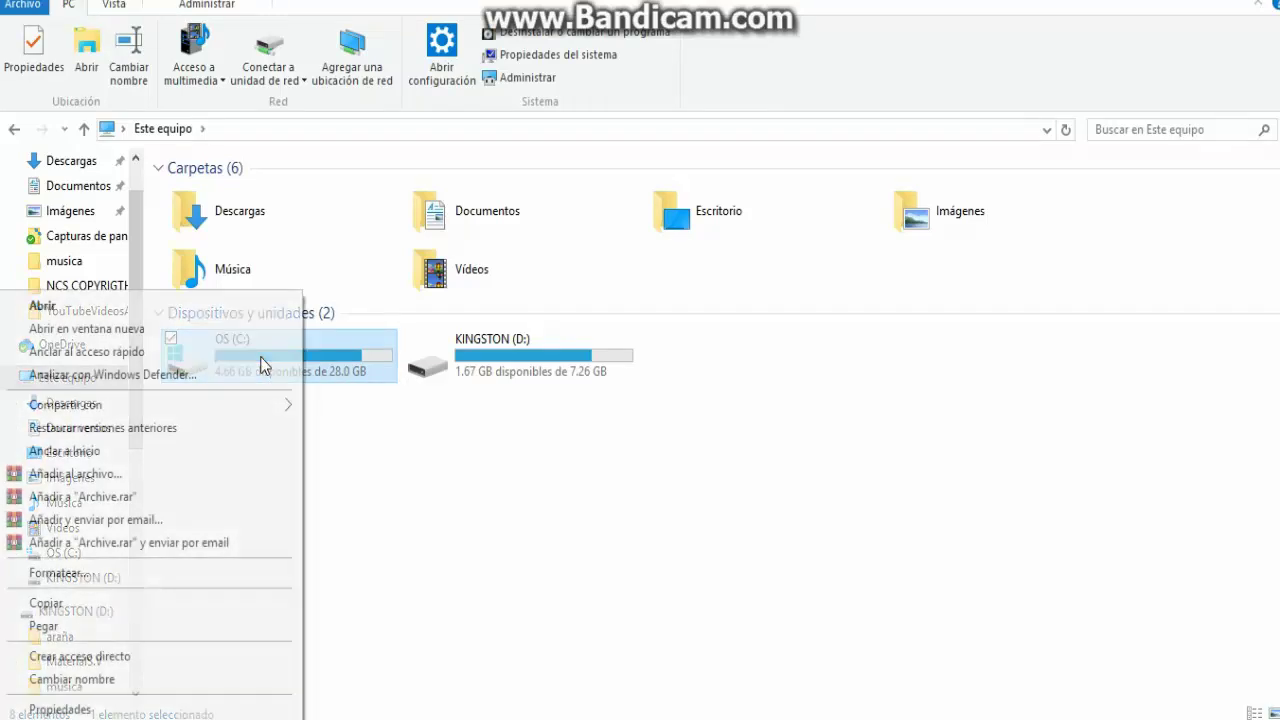
left_click(190, 709)
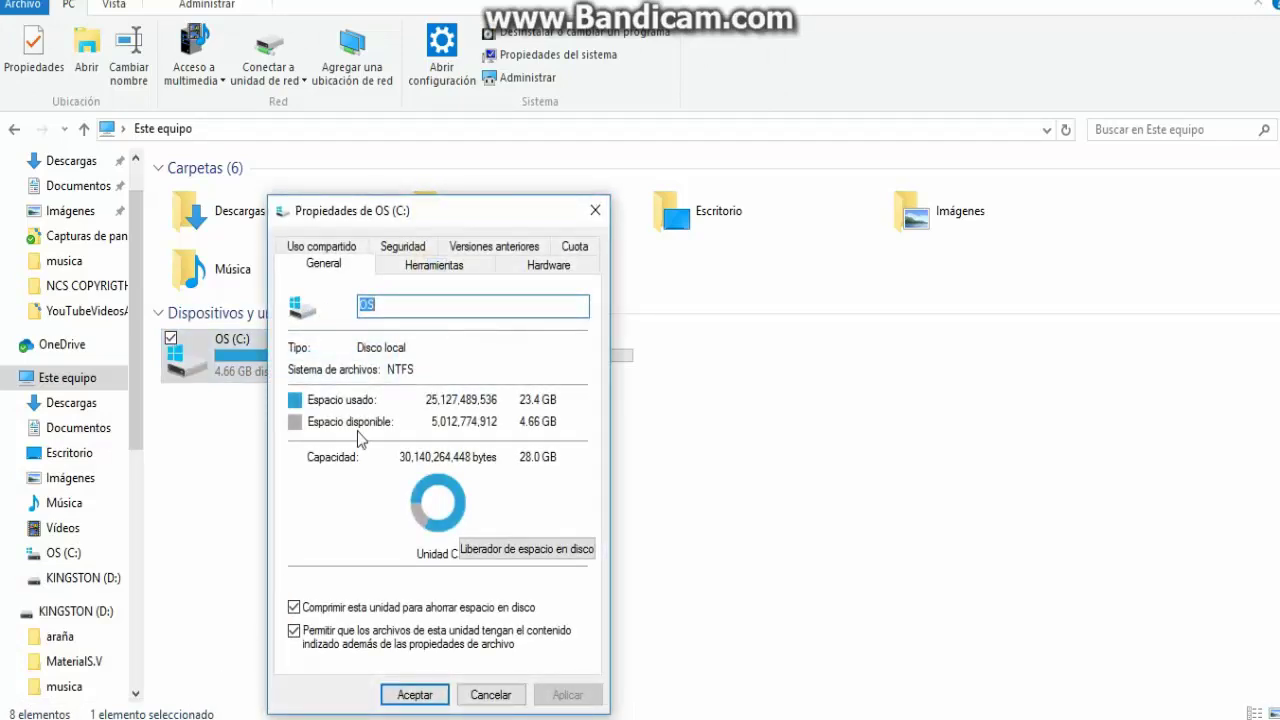
left_click_drag(440, 214, 570, 60)
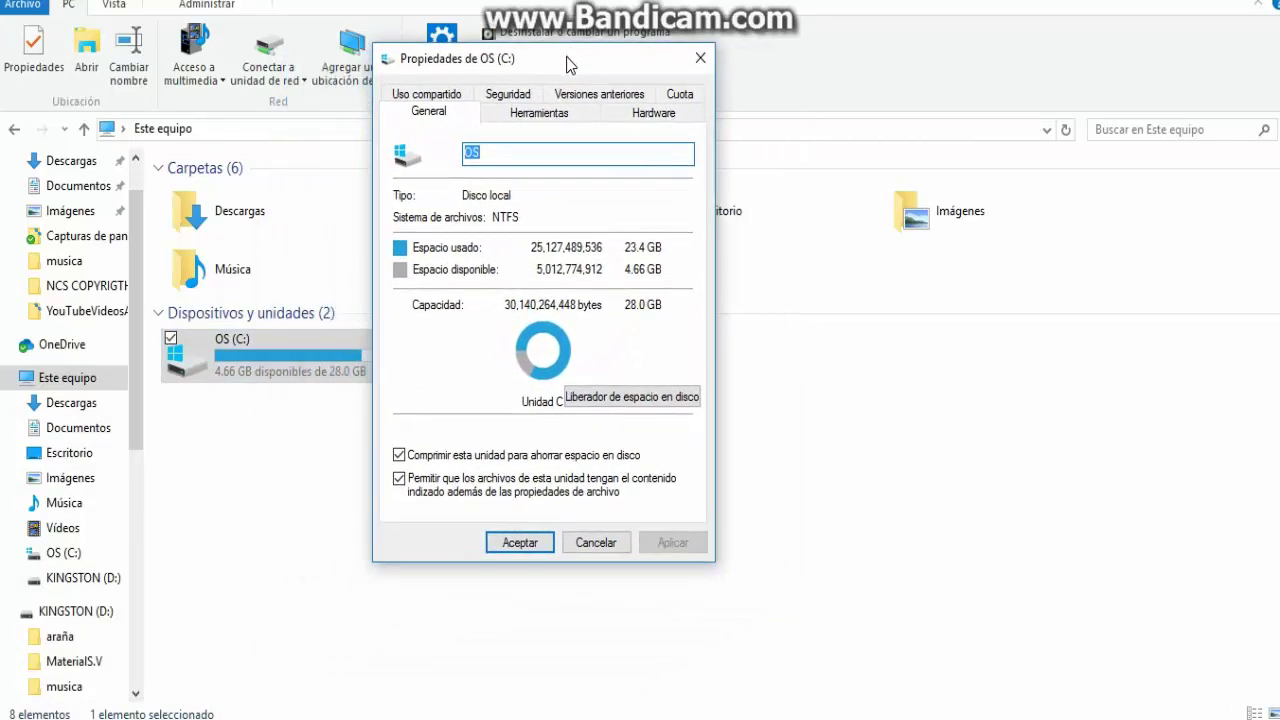
left_click(624, 398)
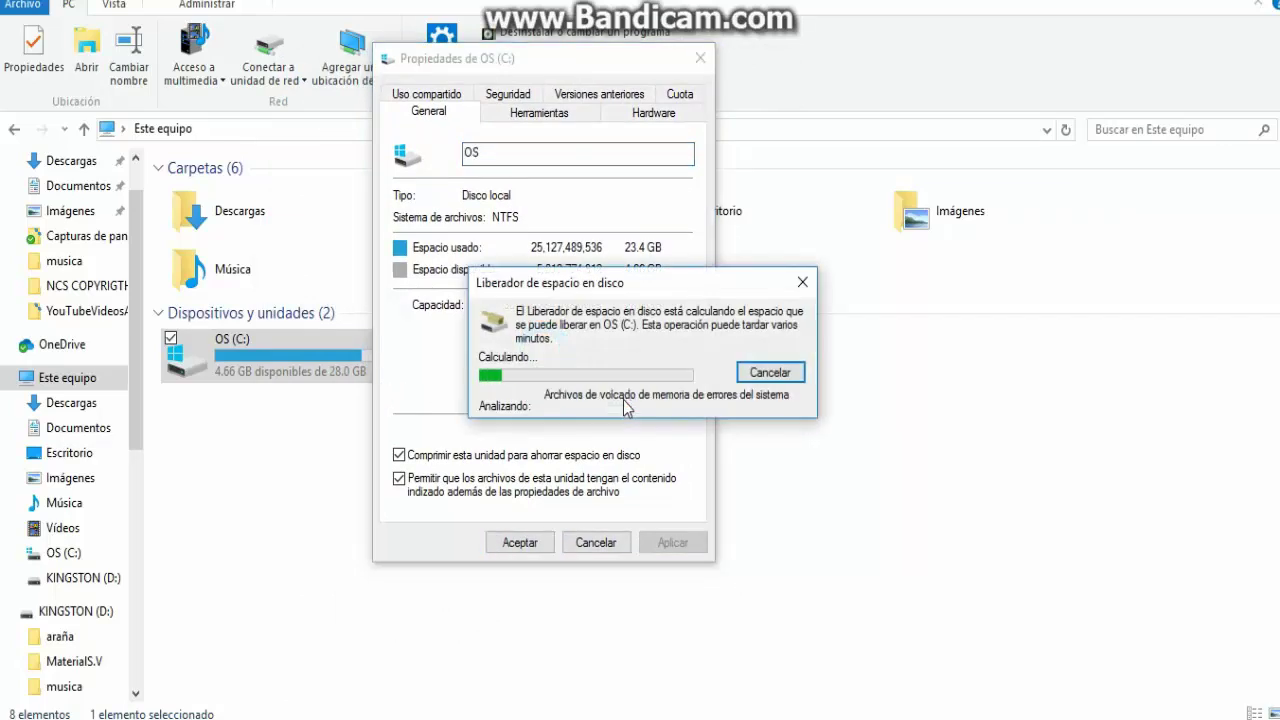
left_click_drag(628, 283, 720, 258)
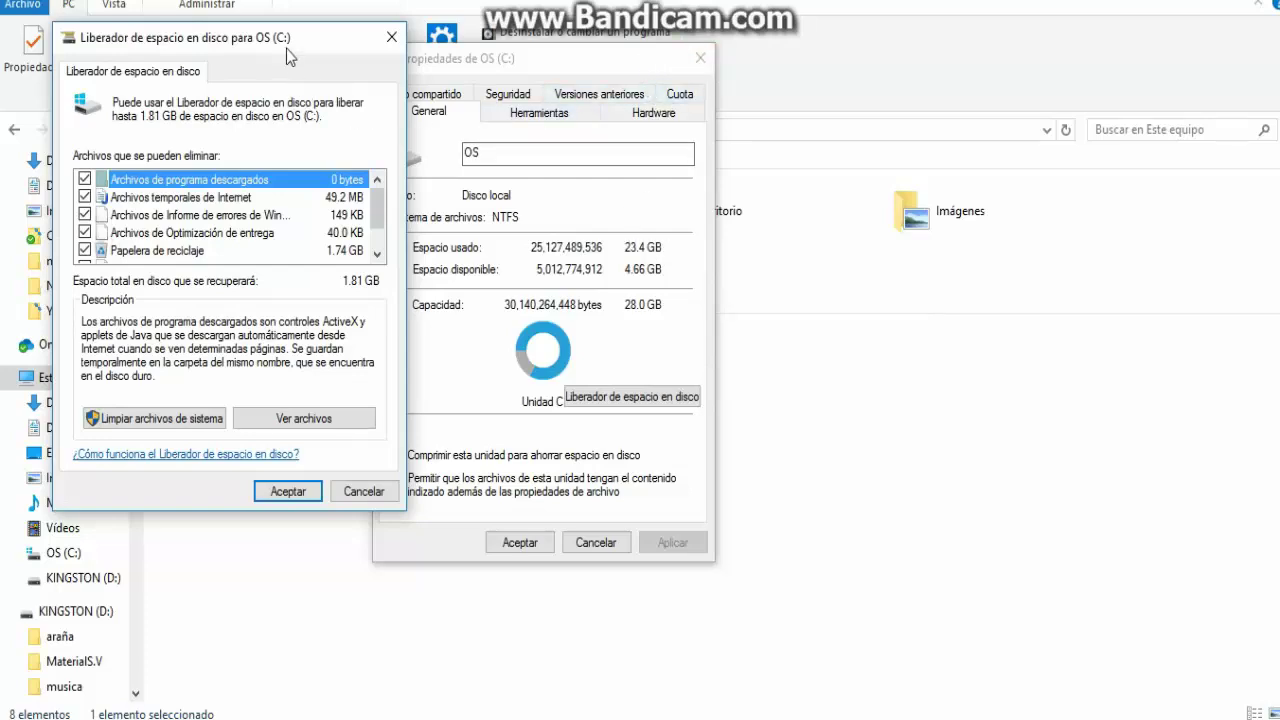
left_click_drag(287, 56, 588, 71)
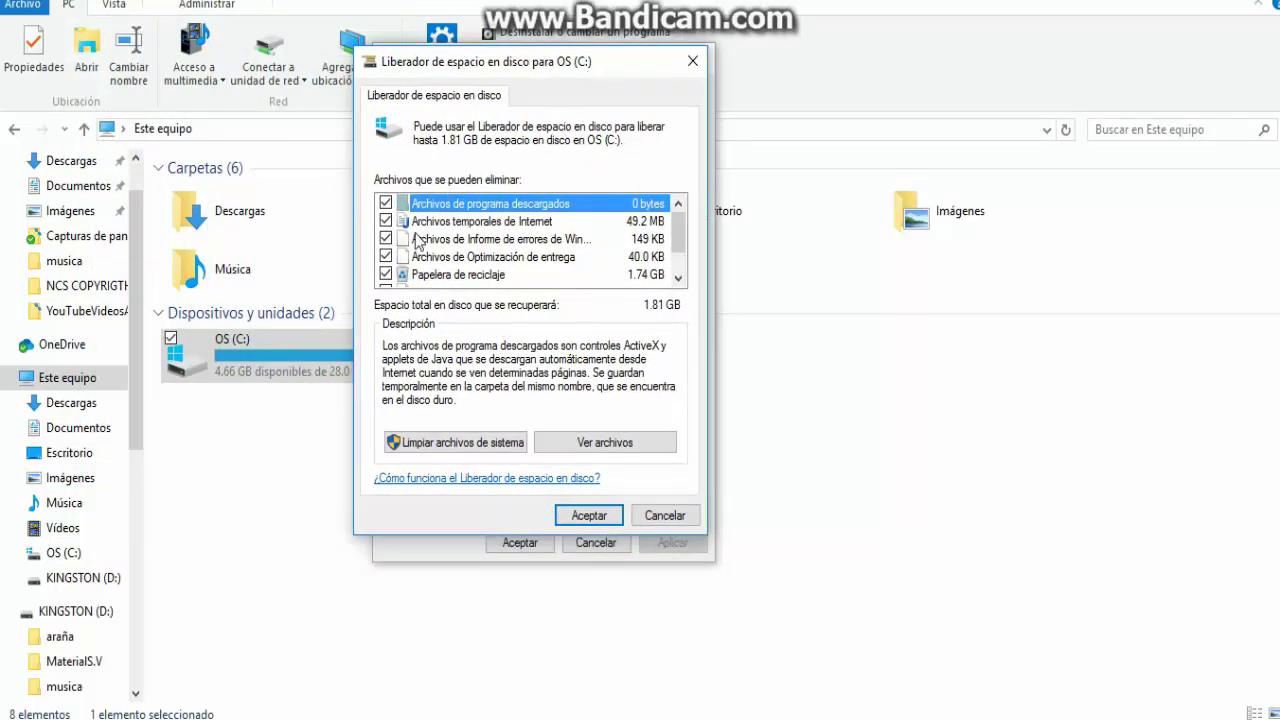
Review the list of file categories that Liberador de espacio en disco can delete from OS (C:)
scroll(418, 238, "down", 1)
scroll(418, 238, "up", 1)
scroll(418, 238, "down", 1)
scroll(418, 238, "up", 1)
scroll(418, 238, "down", 1)
scroll(418, 238, "up", 1)
scroll(418, 238, "down", 1)
scroll(418, 238, "up", 1)
scroll(418, 241, "down", 1)
scroll(418, 241, "up", 1)
Rescan OS (C:) with system files included in the cleanup, and review the file categories selected for deletion
left_click(457, 443)
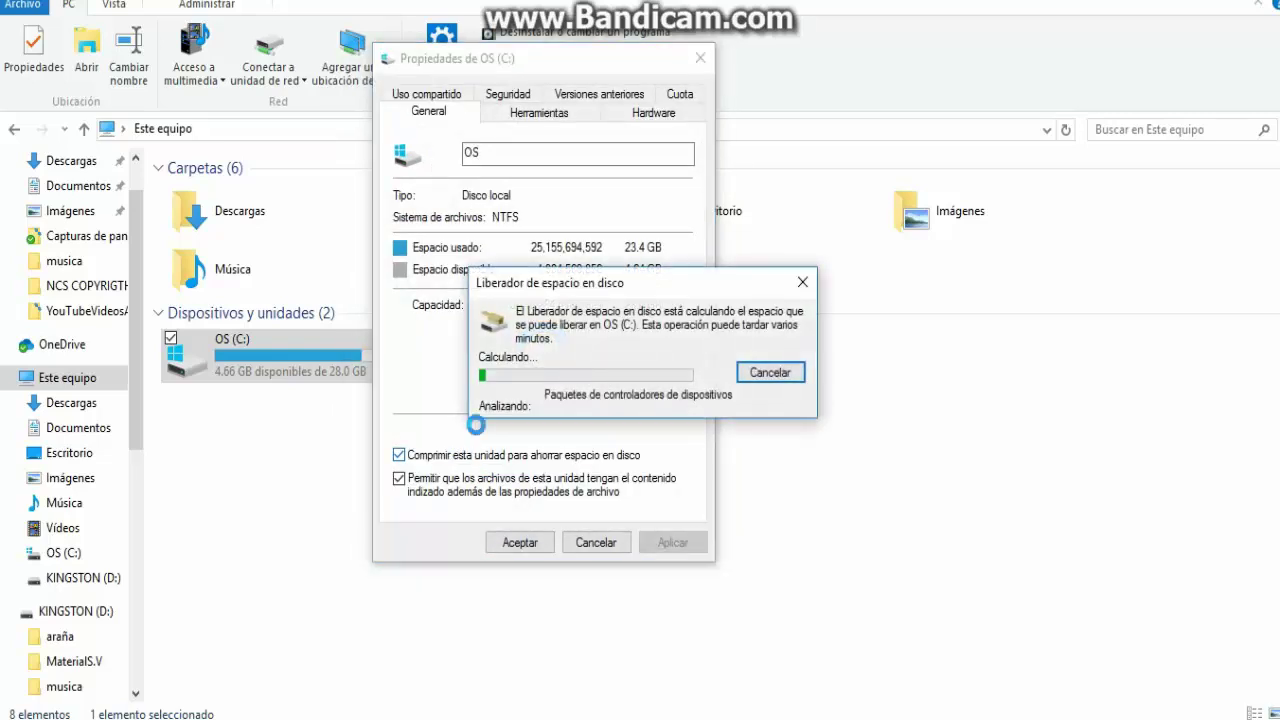
left_click_drag(637, 286, 710, 205)
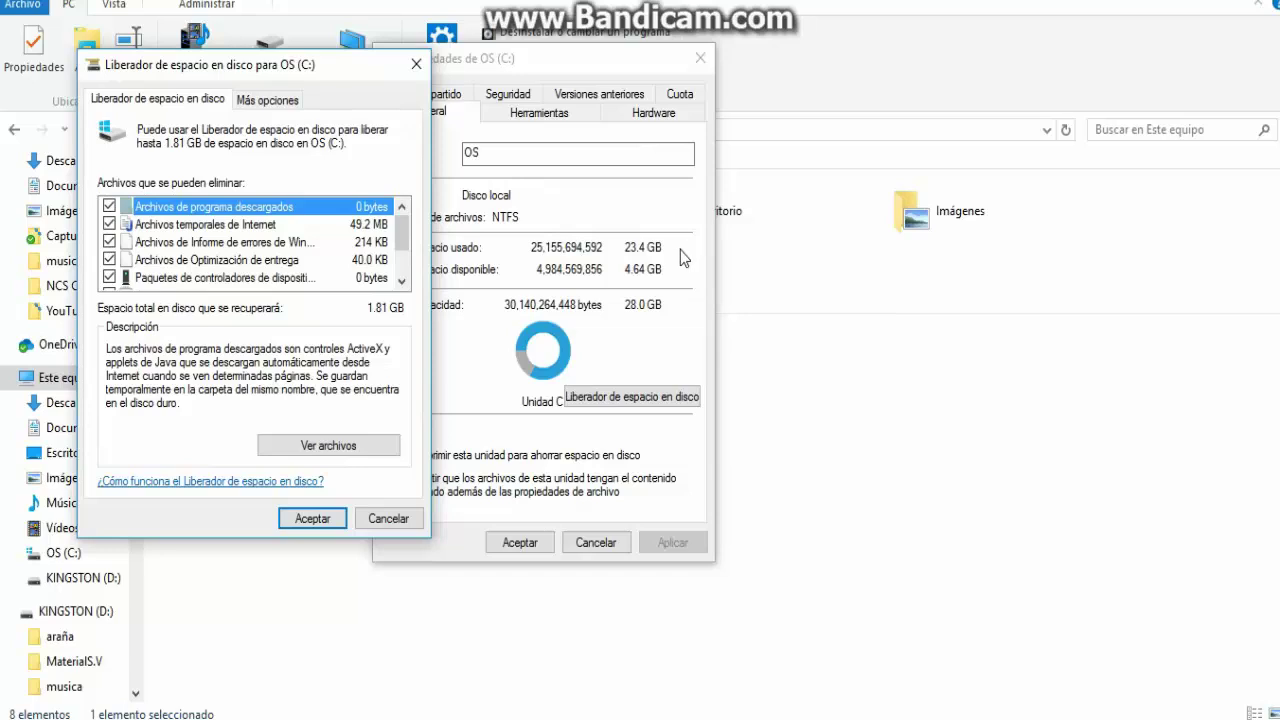
left_click_drag(206, 64, 510, 58)
scroll(446, 210, "down", 1)
scroll(434, 260, "up", 1)
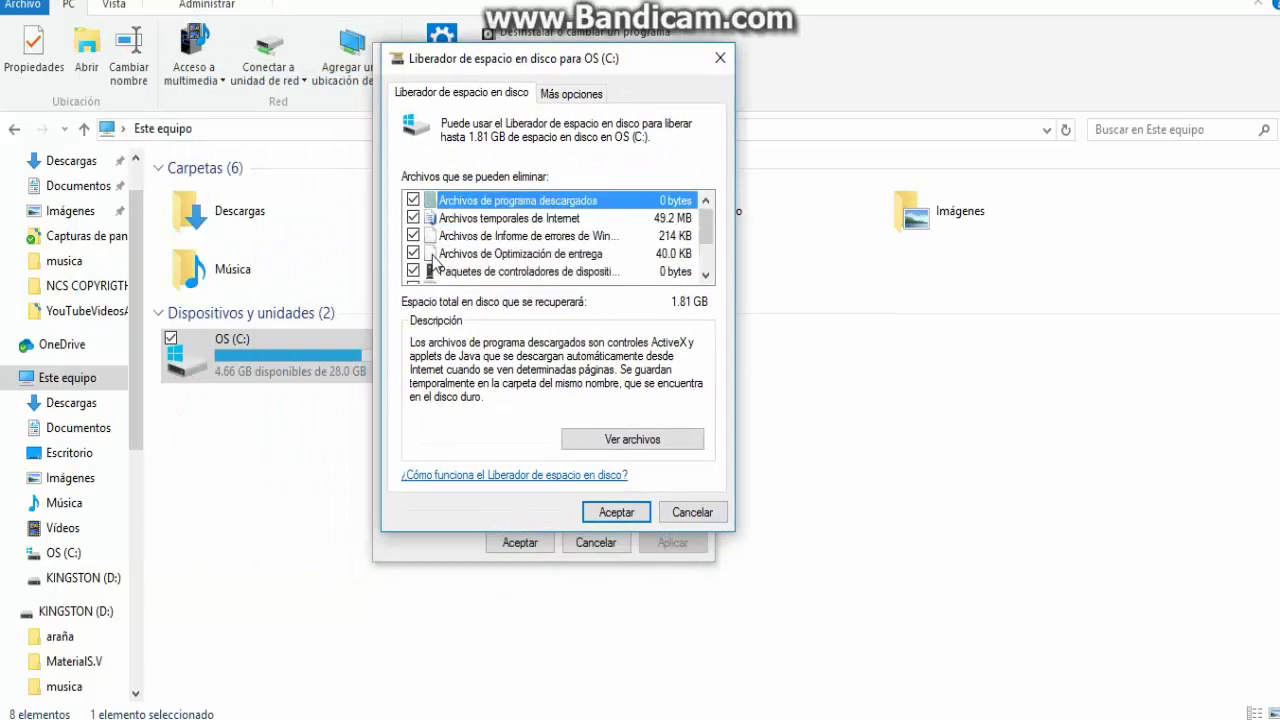
scroll(434, 260, "down", 1)
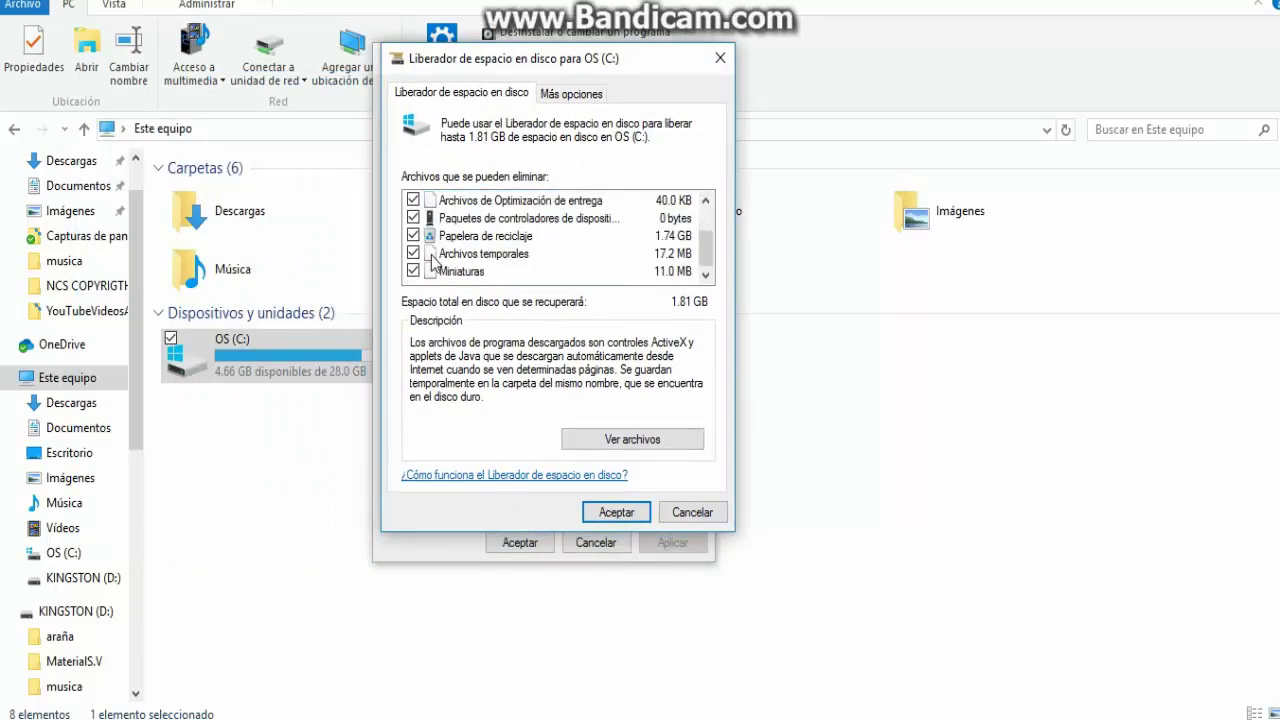
scroll(434, 260, "up", 1)
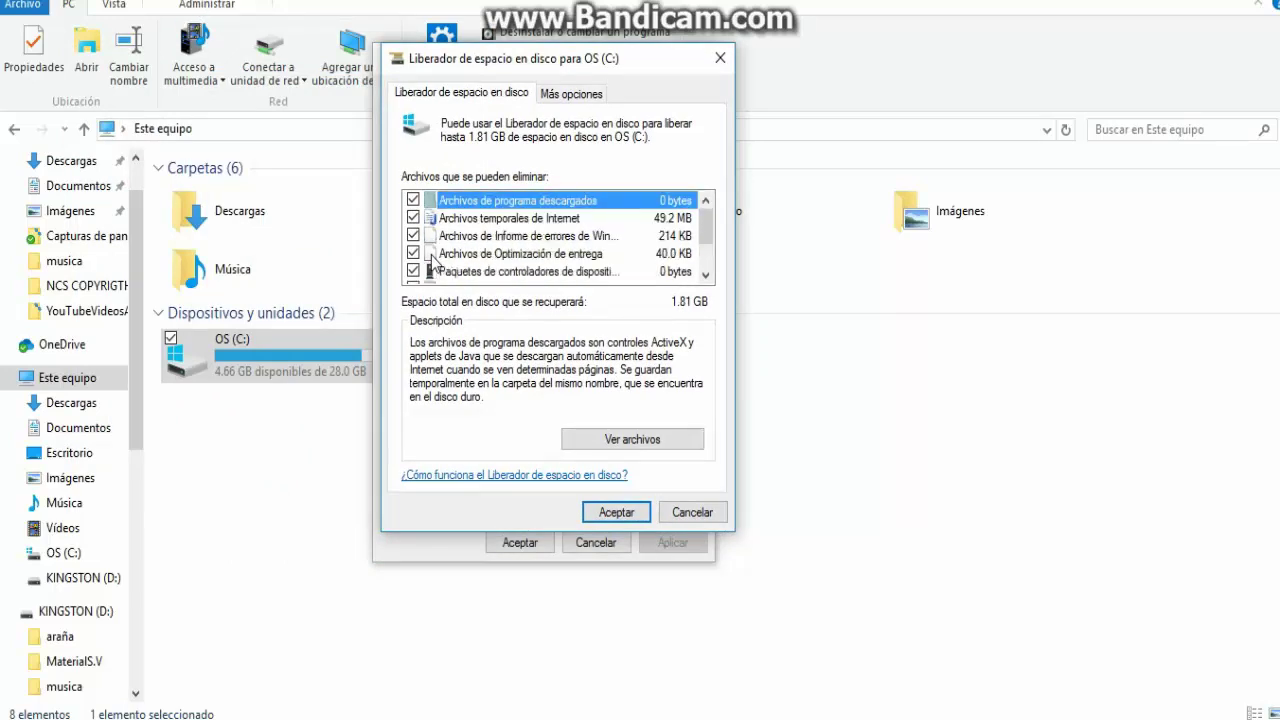
Run the cleanup on OS (C:), permanently deleting the selected file categories, and close the drive's properties
scroll(434, 260, "down", 1)
scroll(434, 260, "up", 1)
scroll(434, 260, "down", 1)
scroll(434, 260, "up", 1)
left_click(1100, 51)
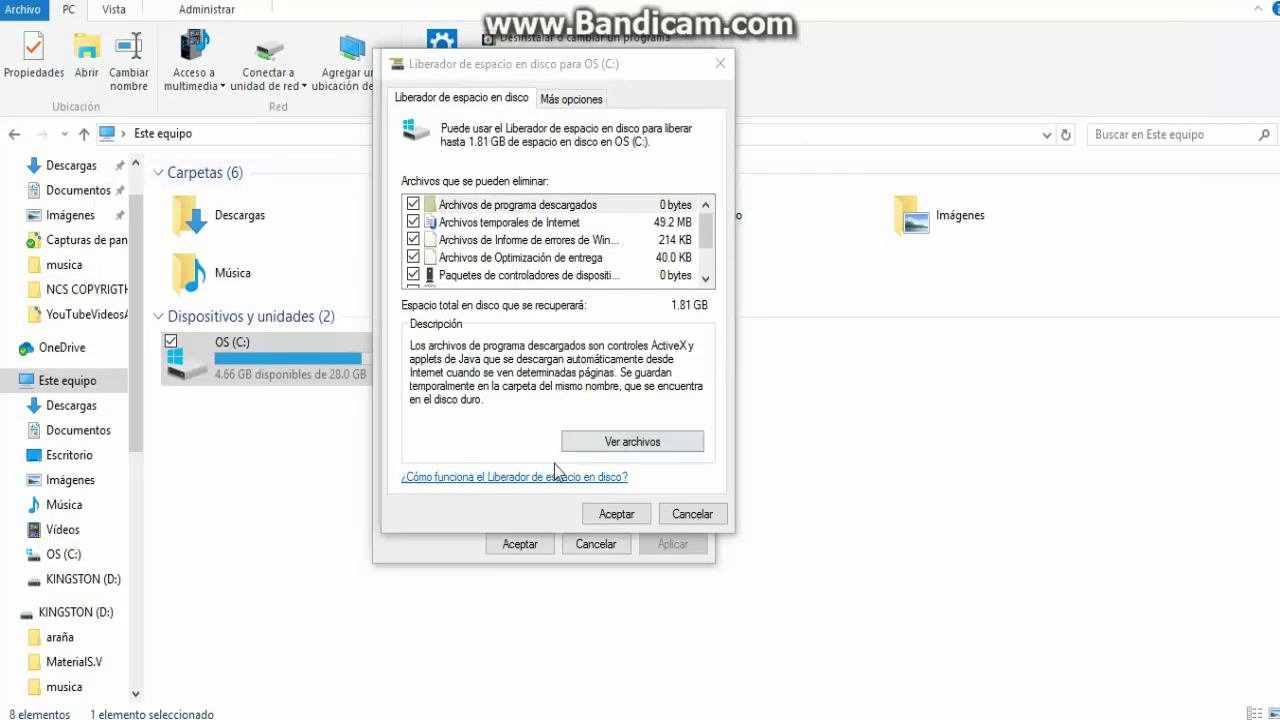
left_click(617, 514)
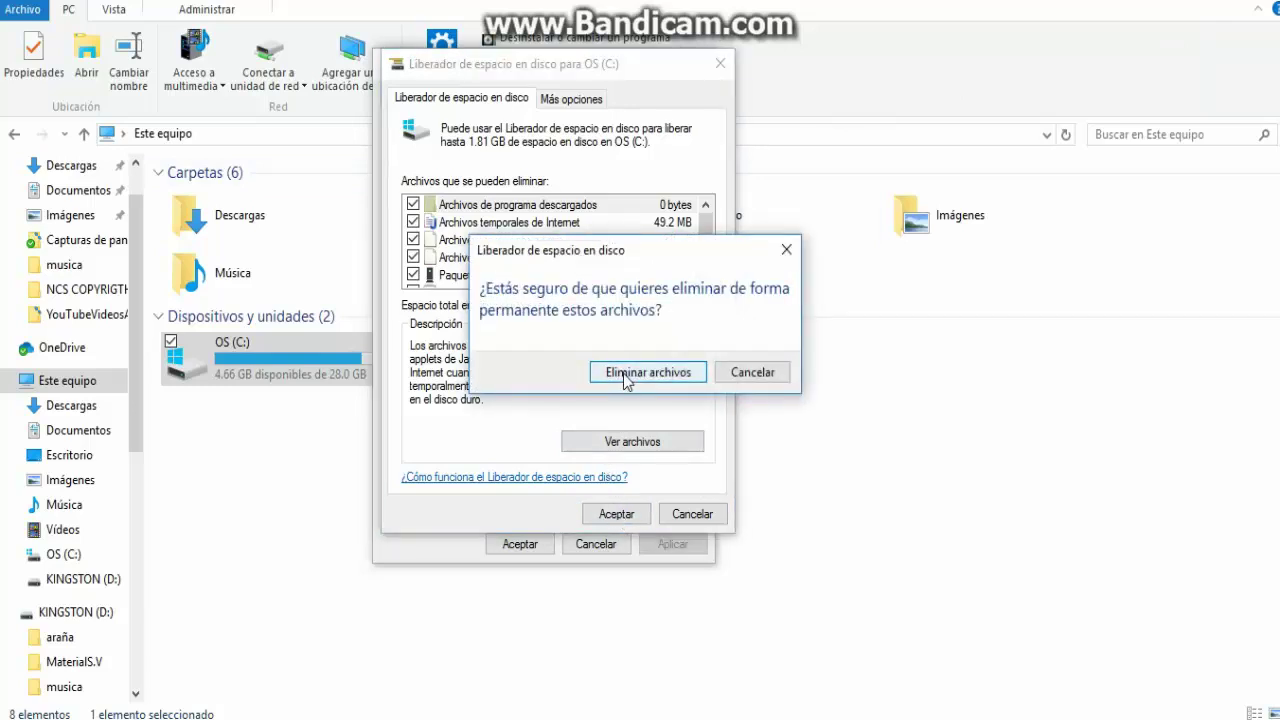
left_click(623, 374)
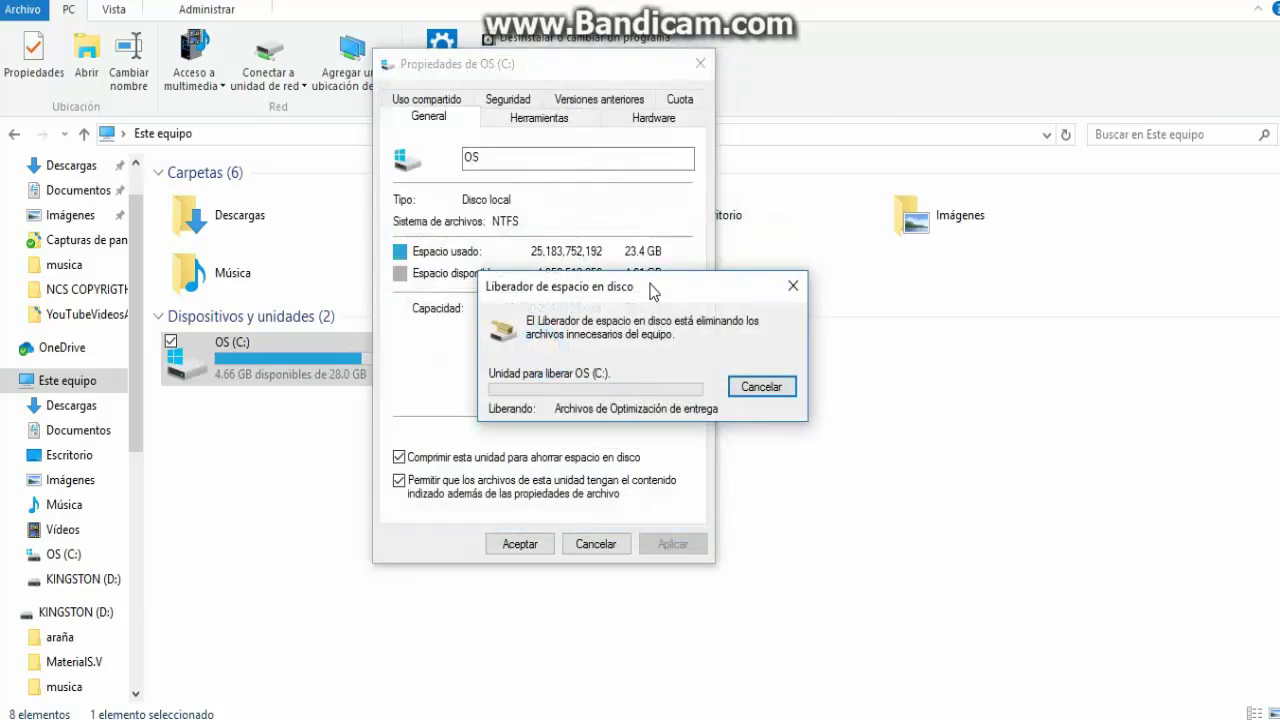
left_click_drag(635, 292, 759, 245)
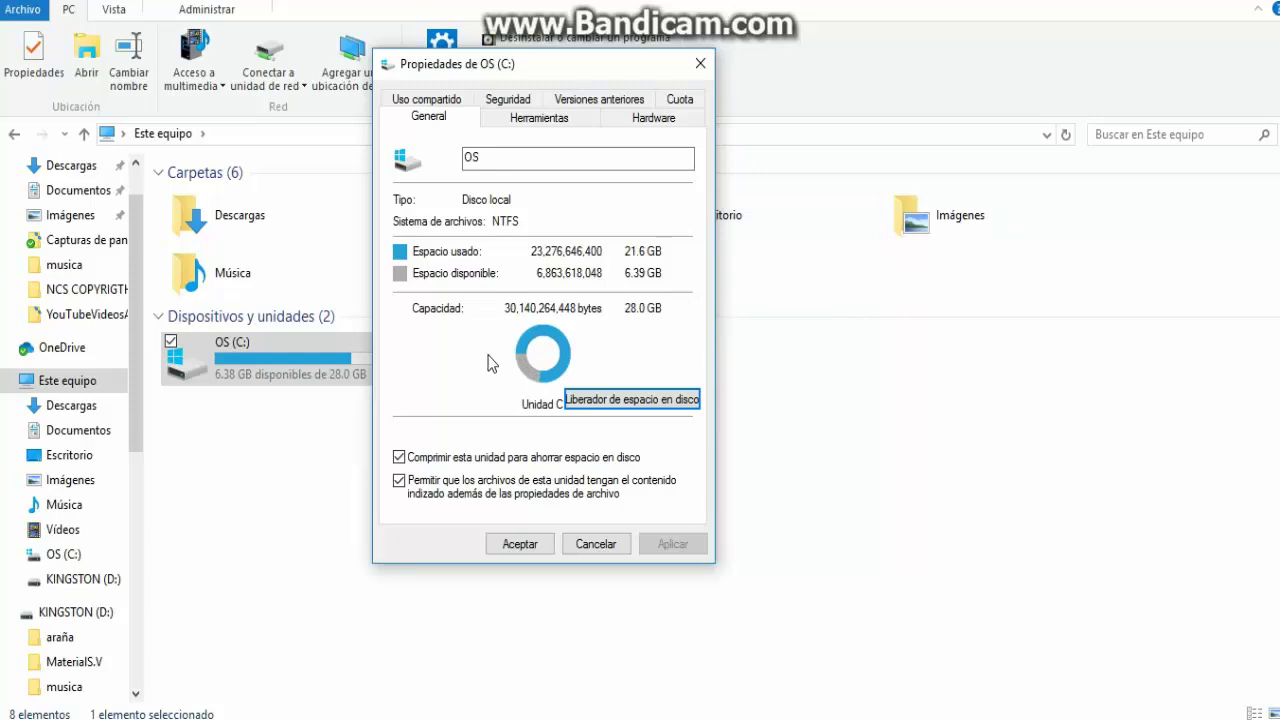
left_click(516, 543)
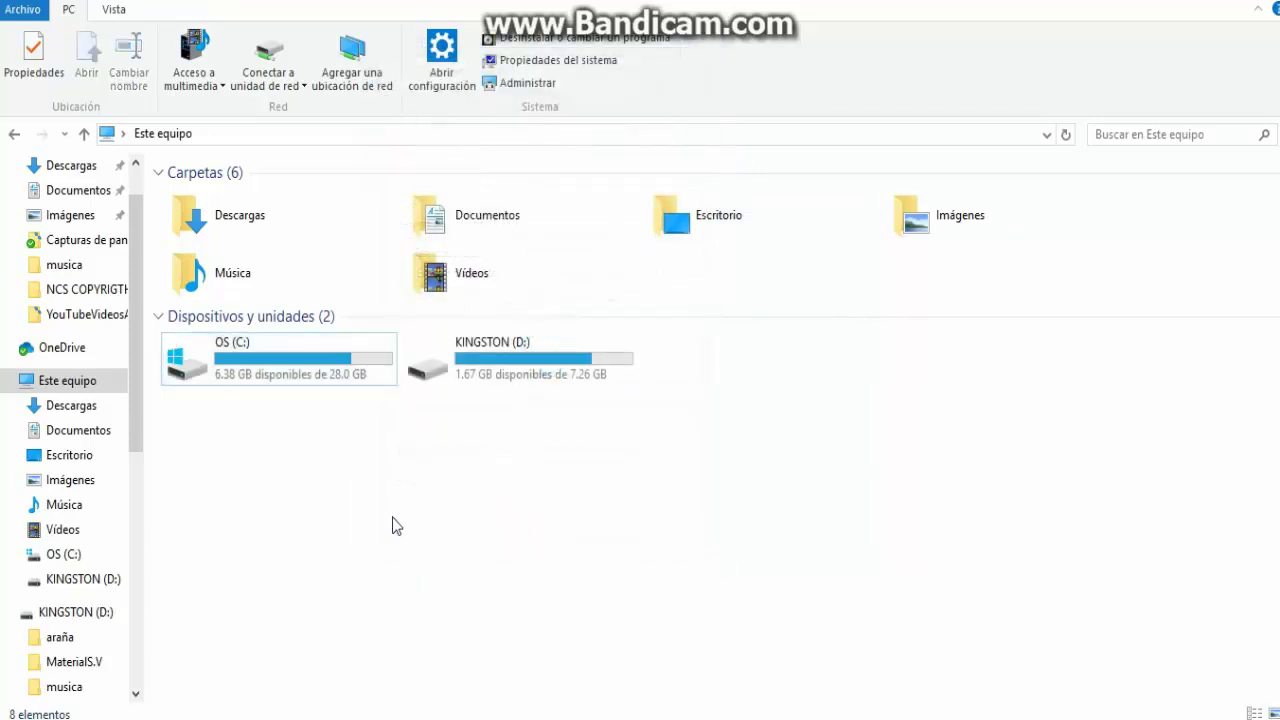
Refresh Este equipo to check the available space on OS (C:)
right_click(454, 480)
left_click(364, 565)
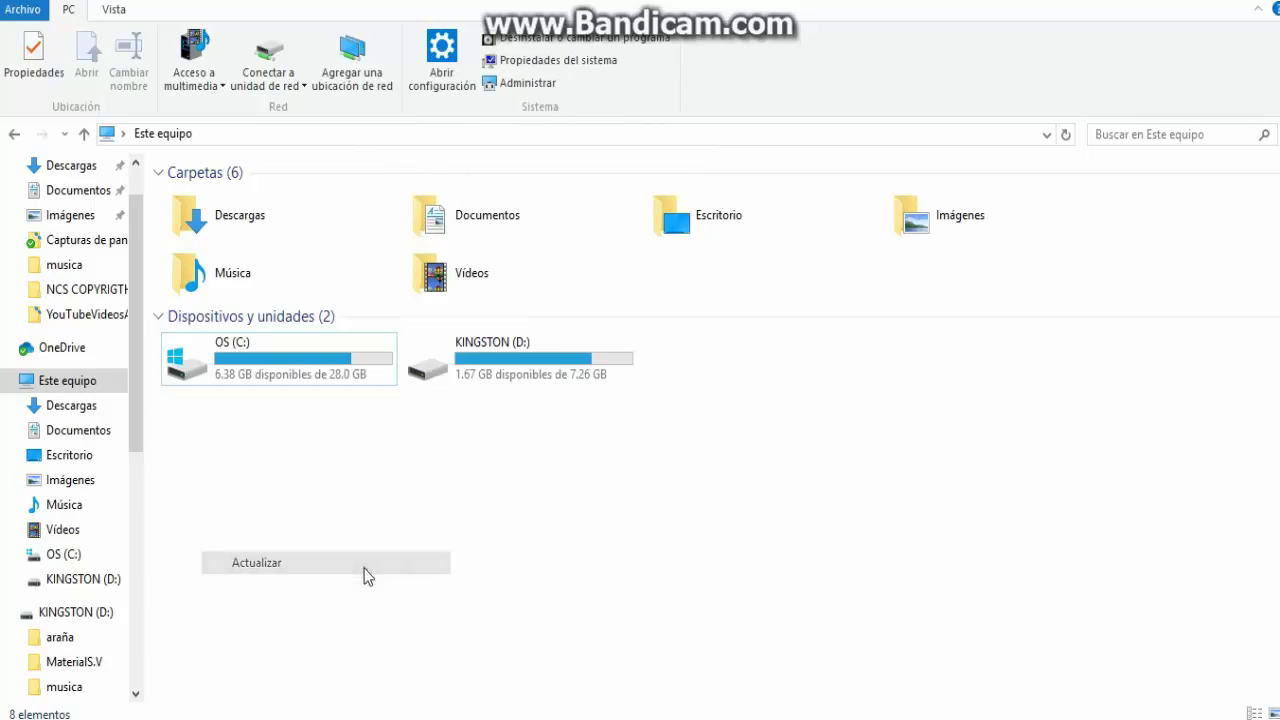
right_click(375, 531)
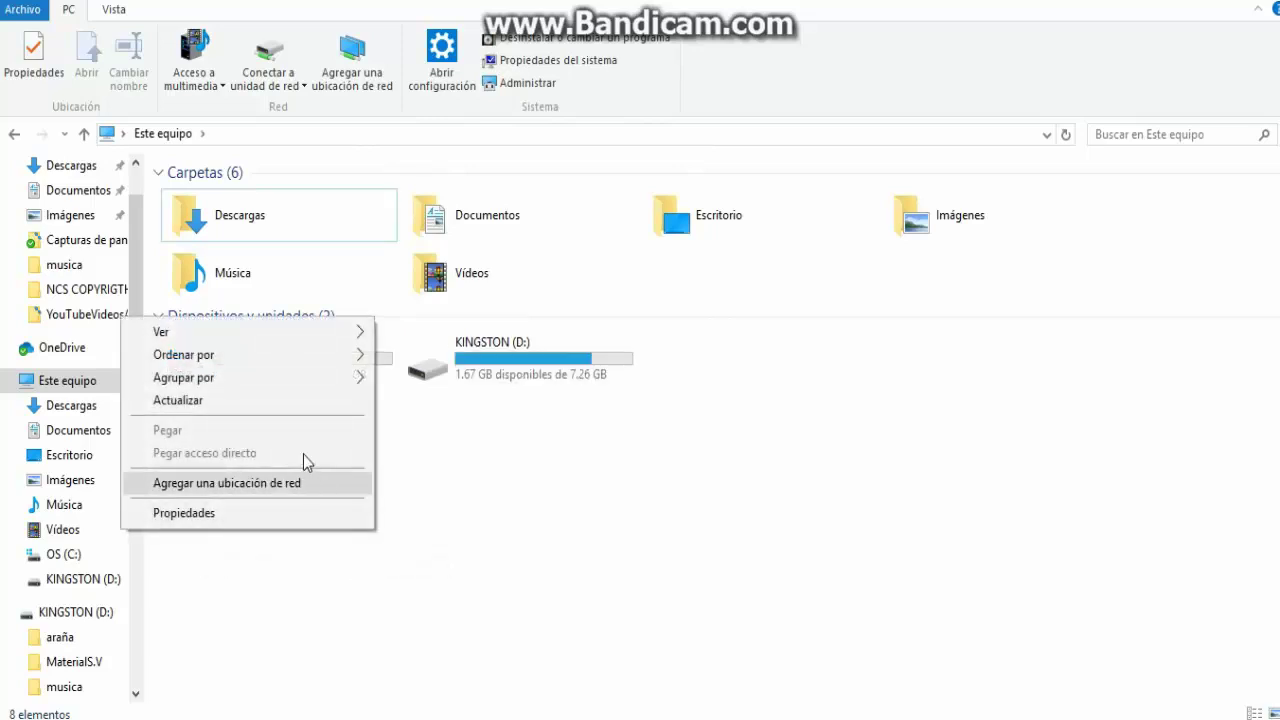
left_click(280, 412)
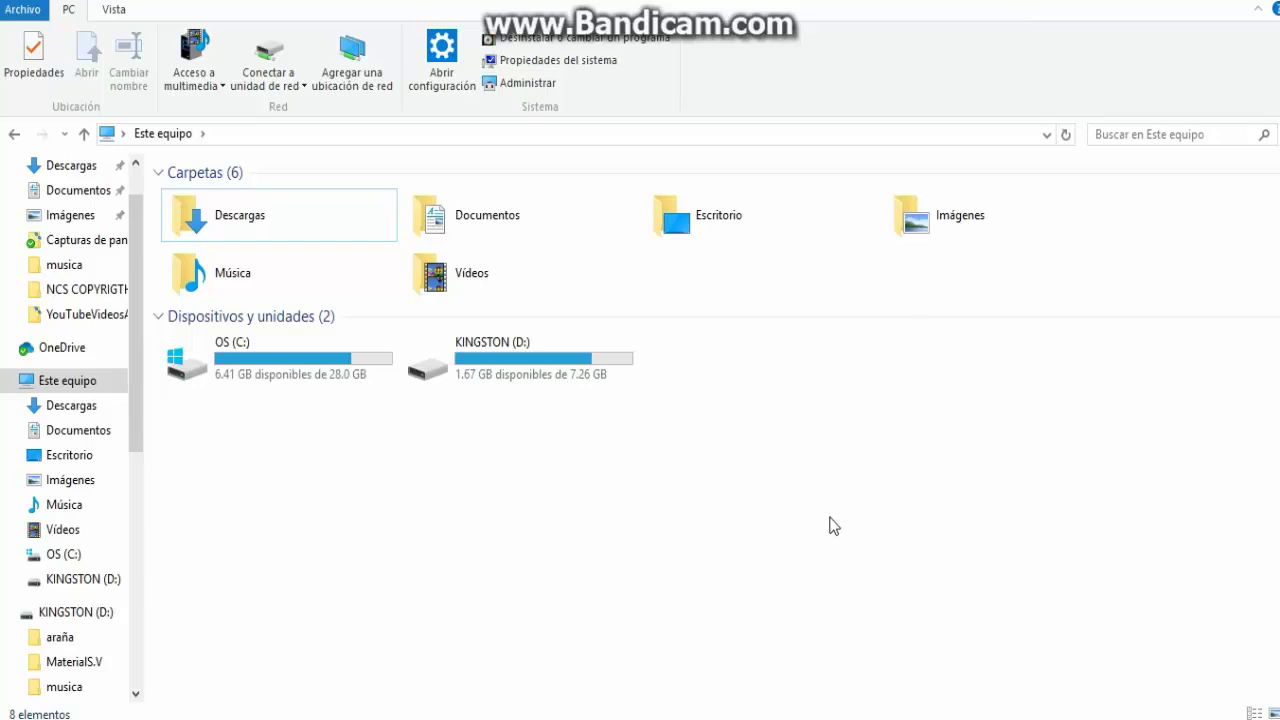
Close Este equipo and tidy the desktop, placing ByteFence Anti-Malware beside the setup_wps icons and the upper bandicam file below the other one
mouse_move(483, 719)
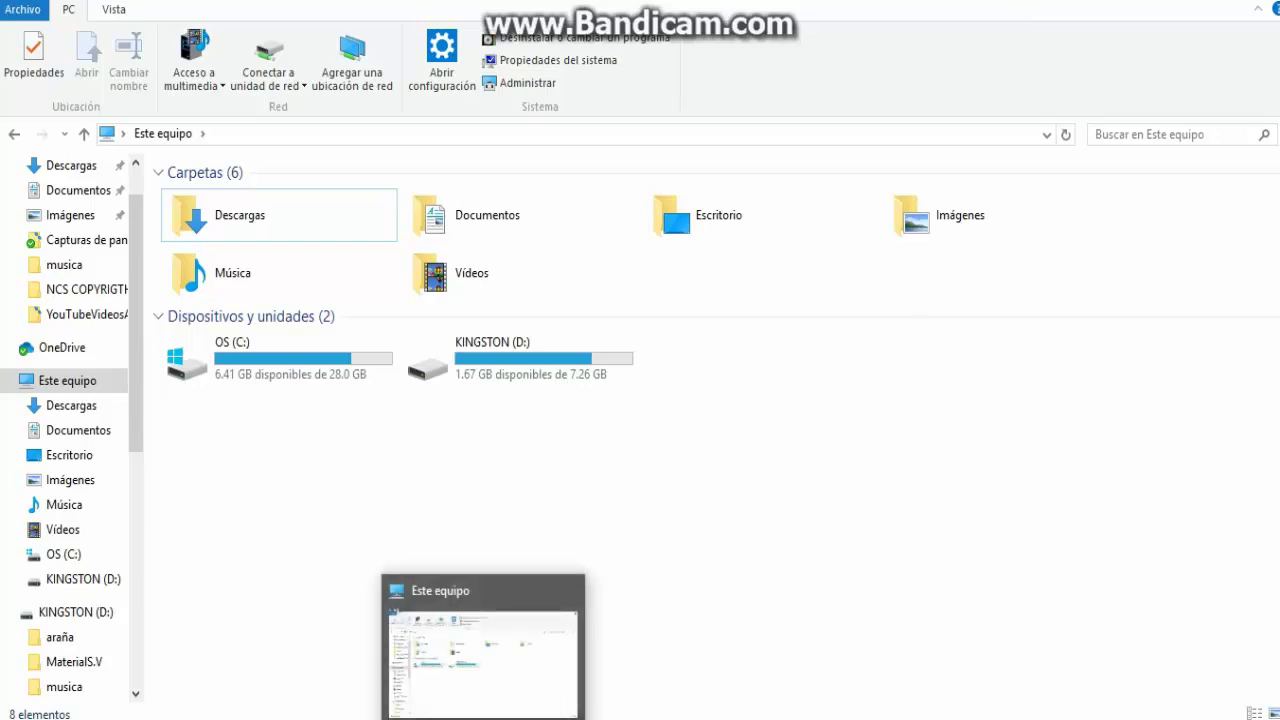
left_click(563, 591)
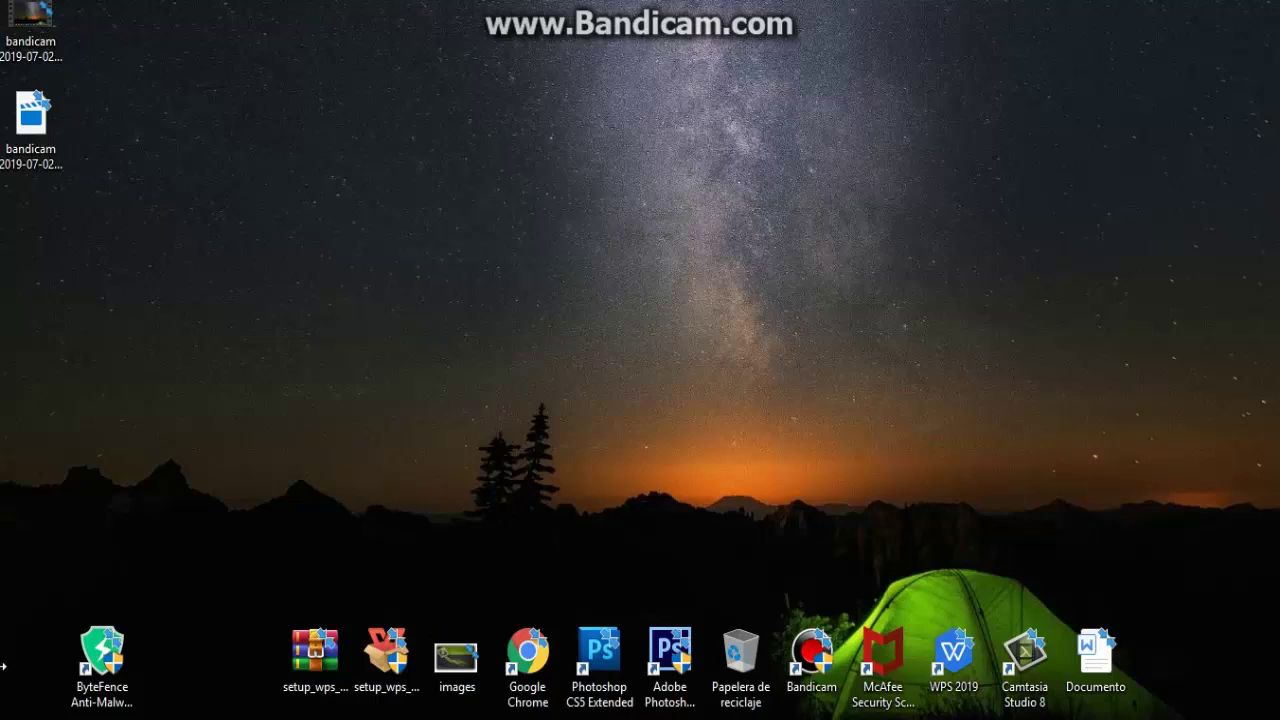
left_click_drag(92, 667, 214, 658)
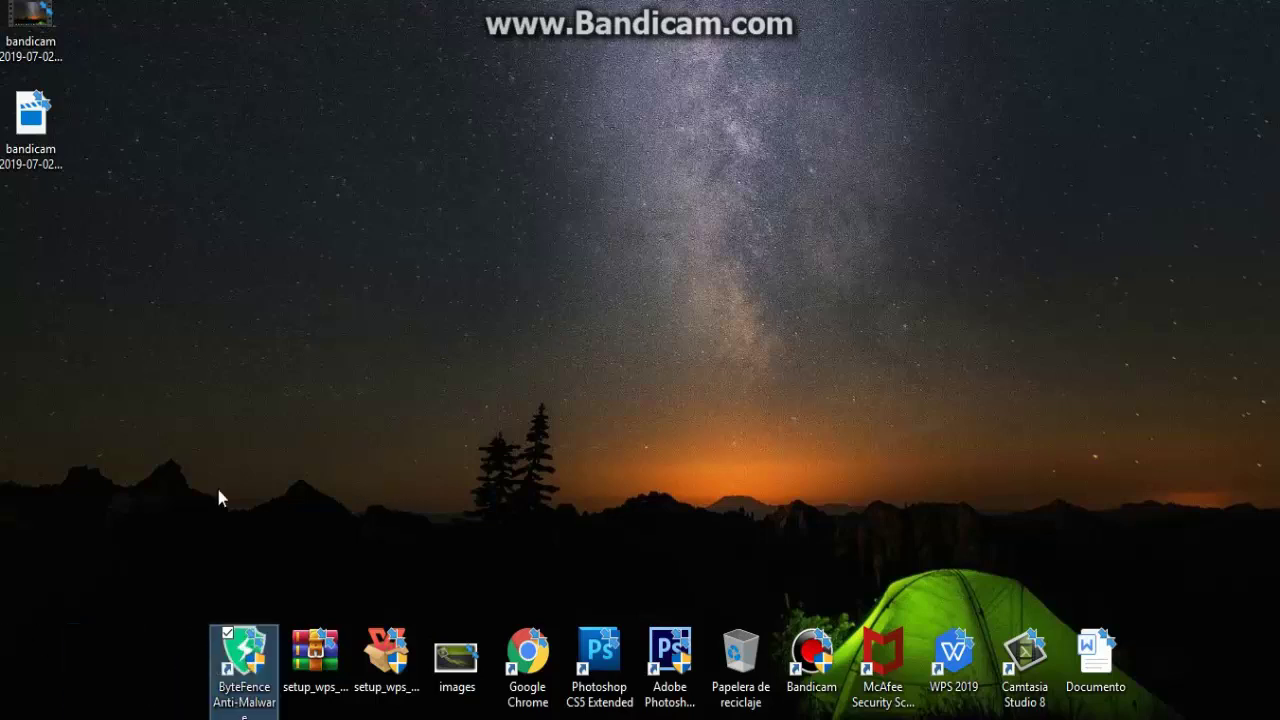
left_click(231, 453)
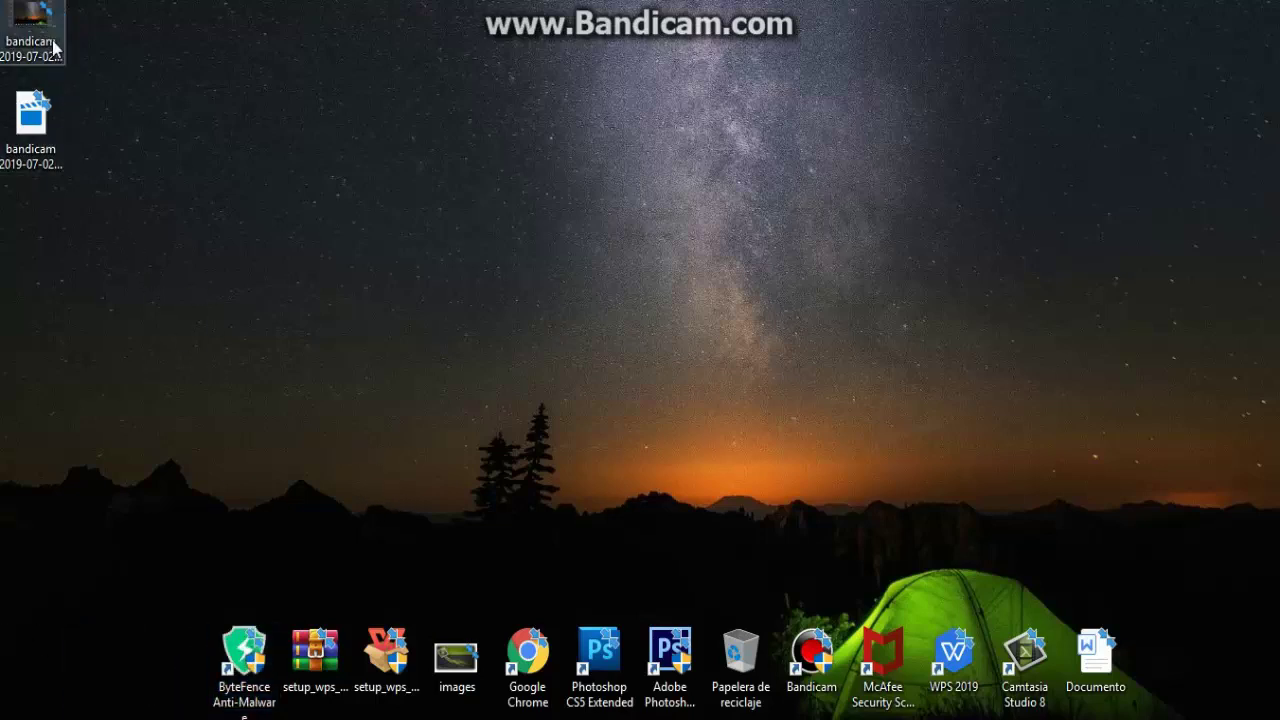
left_click_drag(51, 43, 85, 250)
left_click(159, 224)
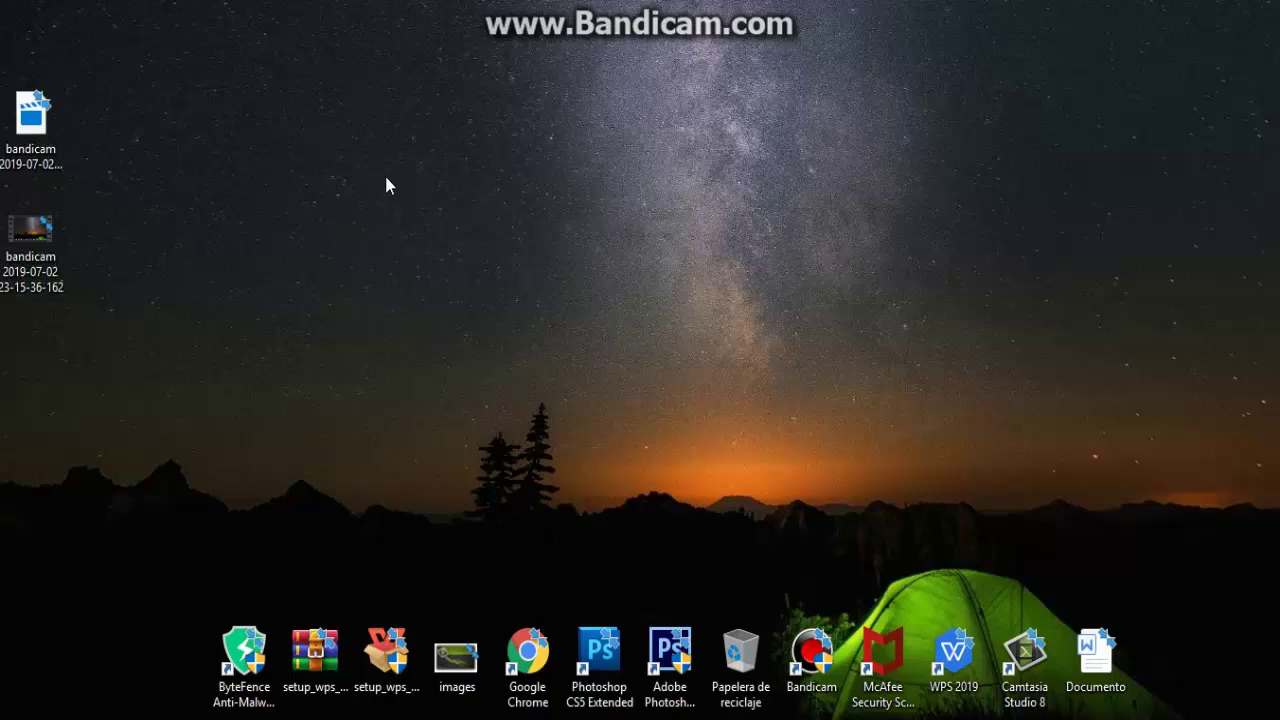
left_click_drag(385, 177, 843, 423)
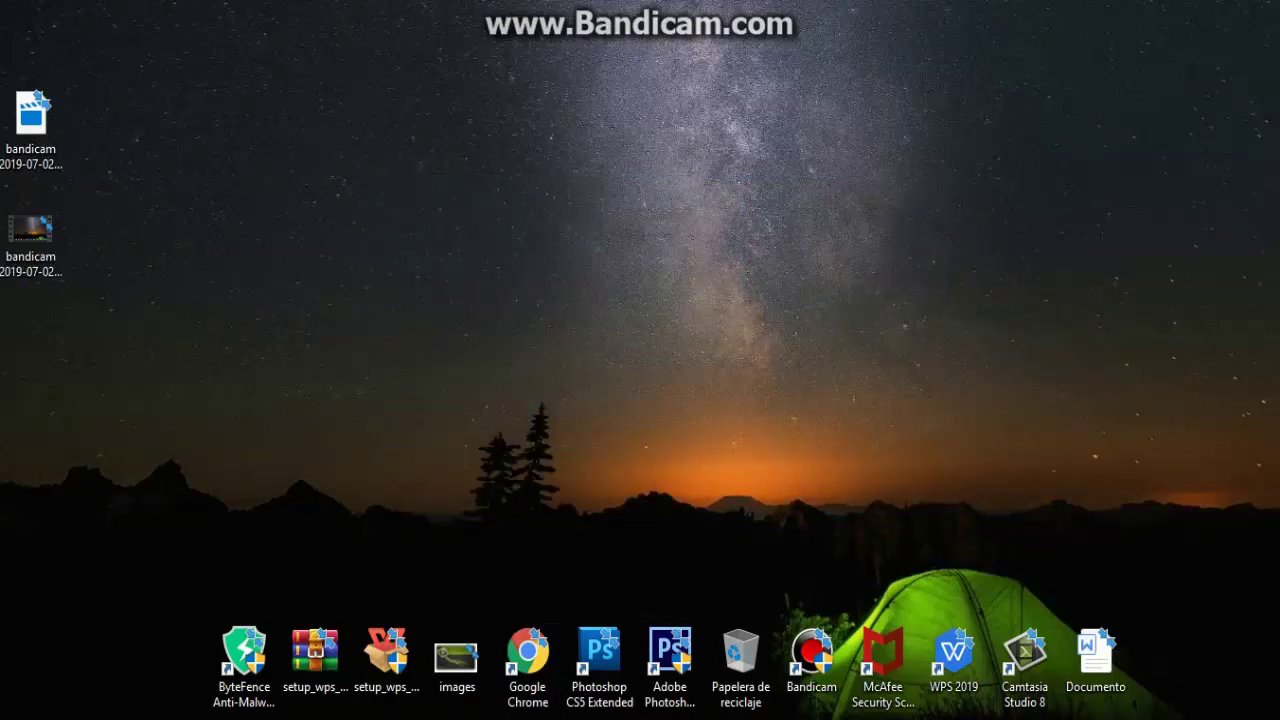
Search Windows for %temp% and open the matching temporary files folder
key("super")
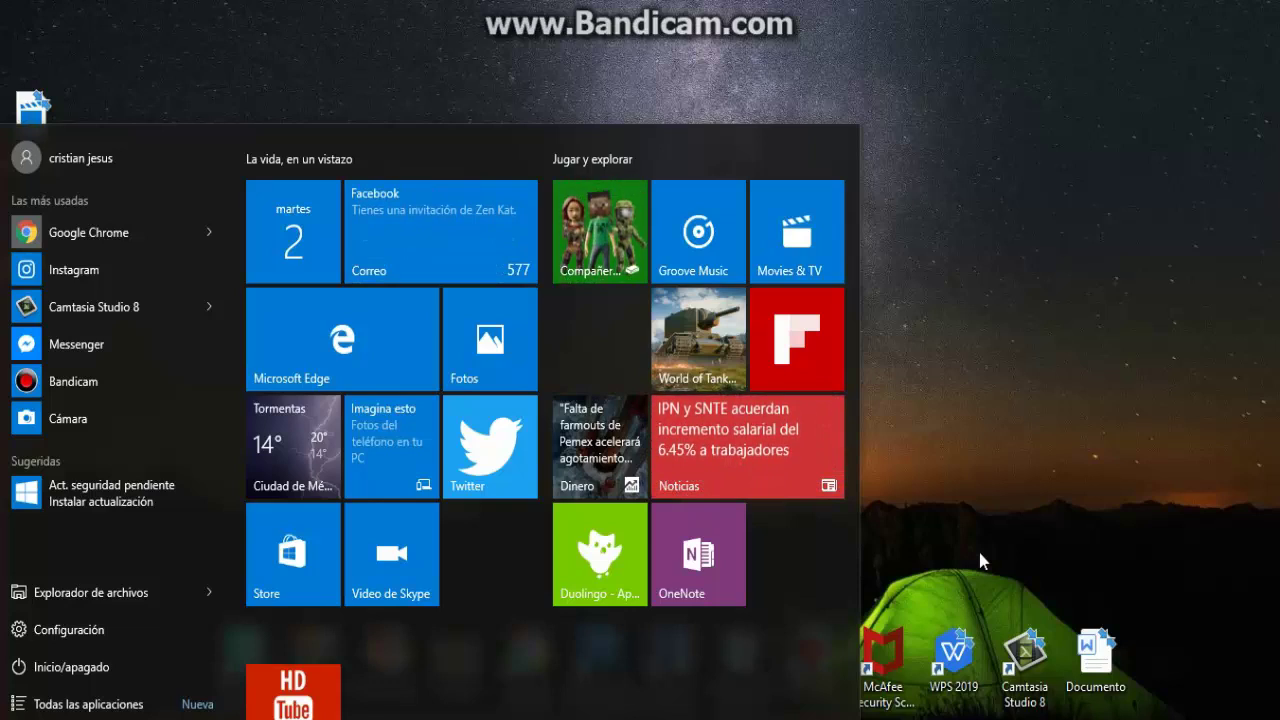
left_click(979, 553)
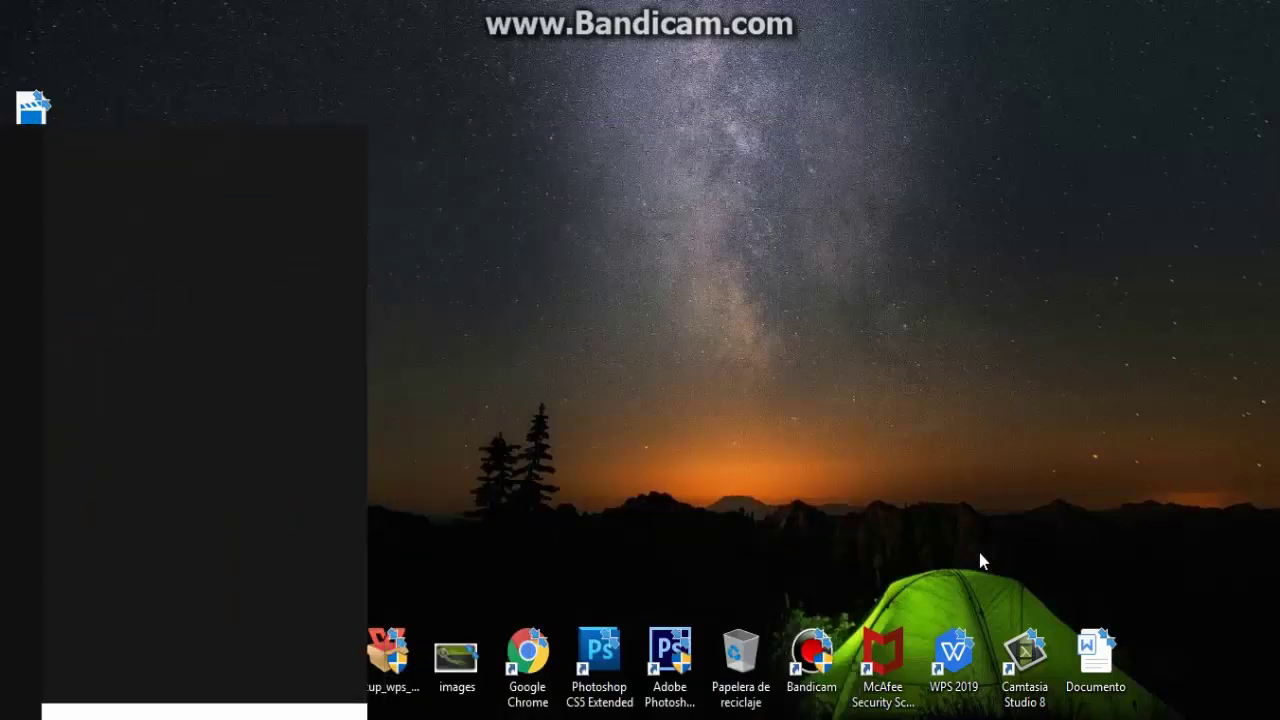
type("%")
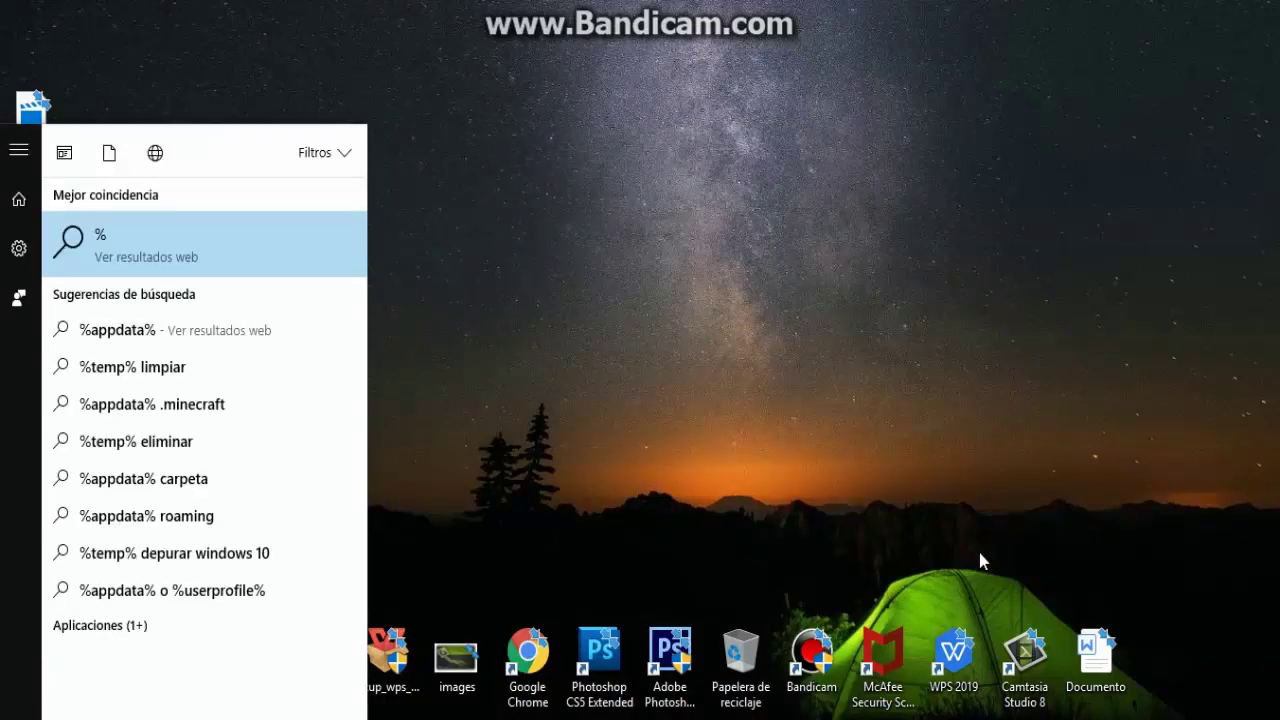
type("temp")
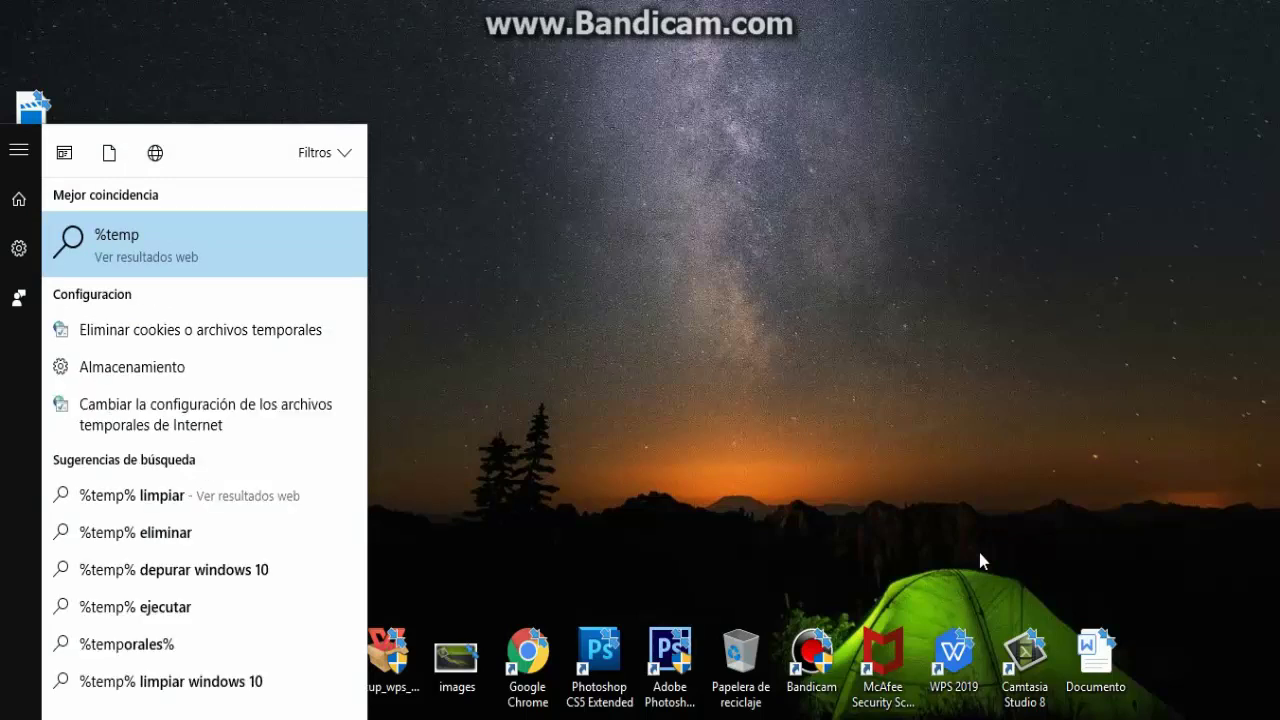
type("%")
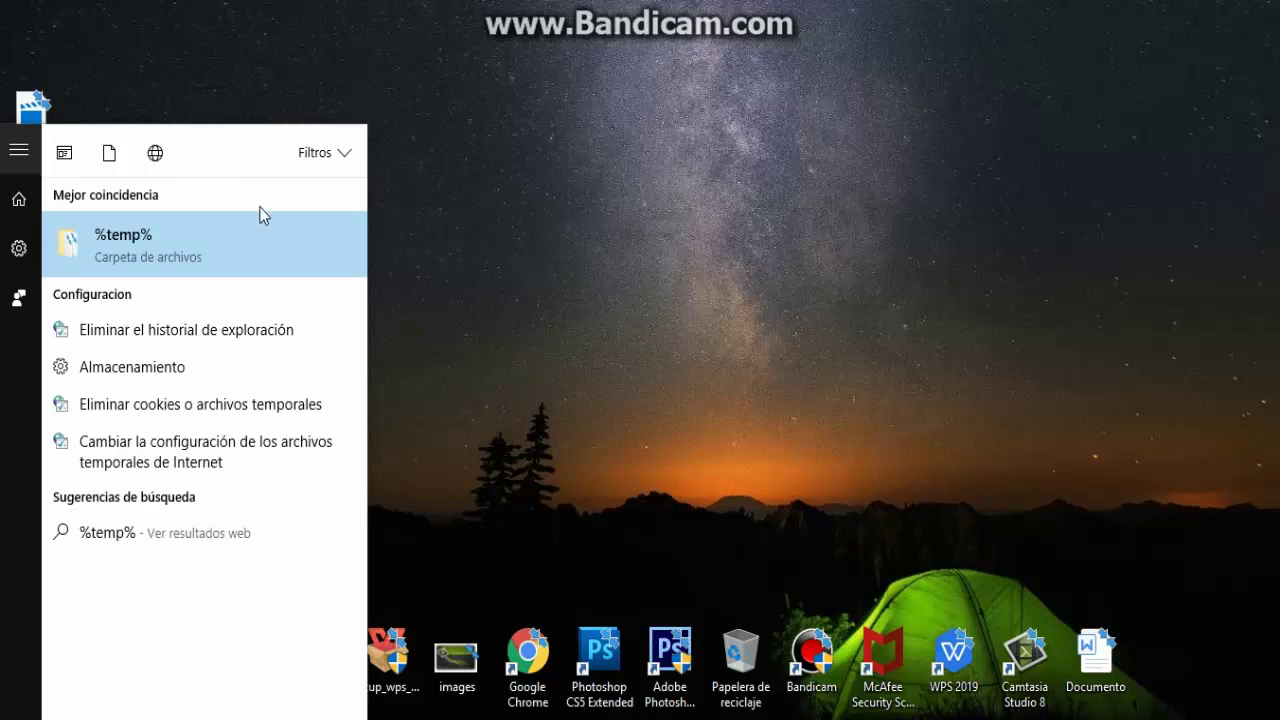
left_click(262, 258)
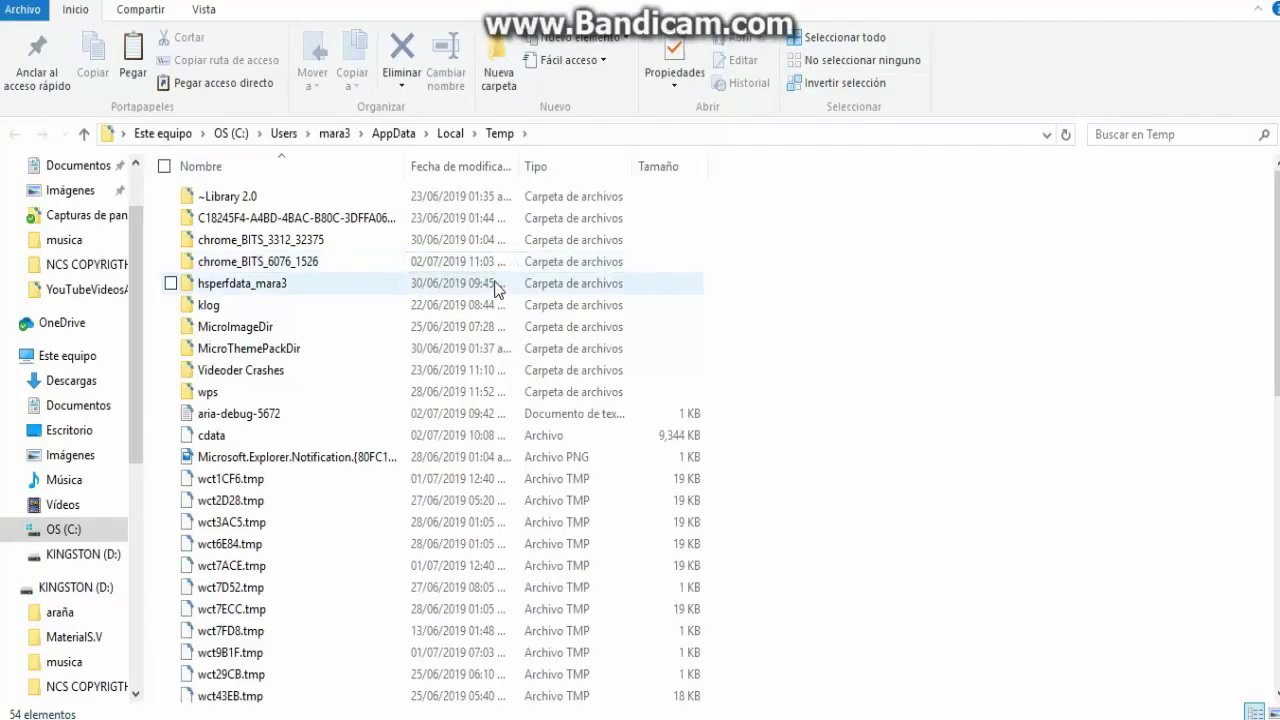
Delete all items in the Temp folder, skipping every file that is in use
left_click(845, 37)
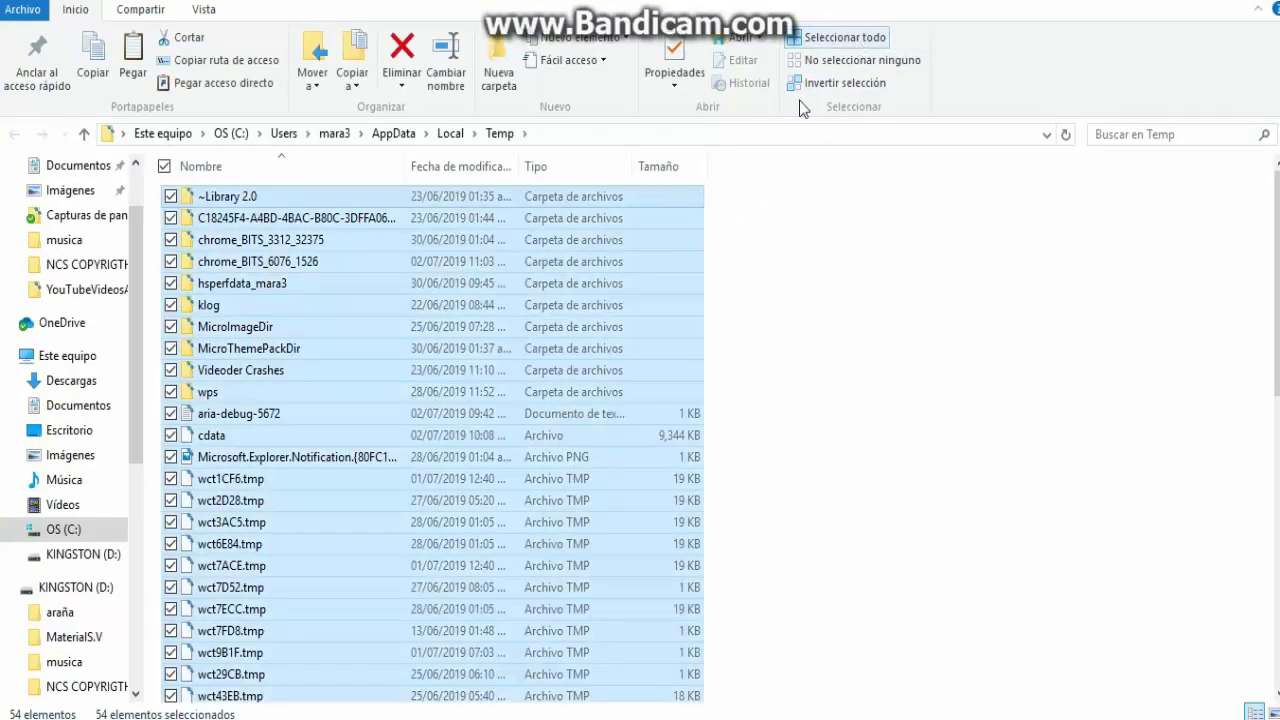
right_click(333, 220)
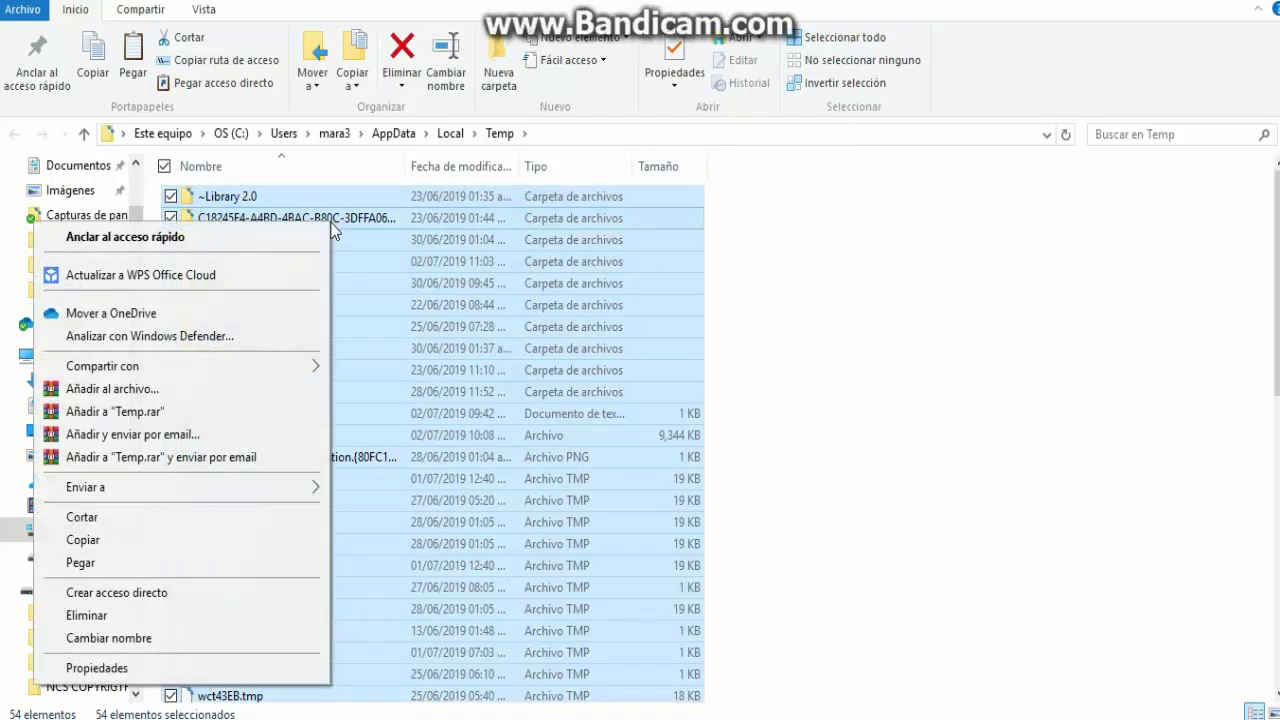
left_click(119, 616)
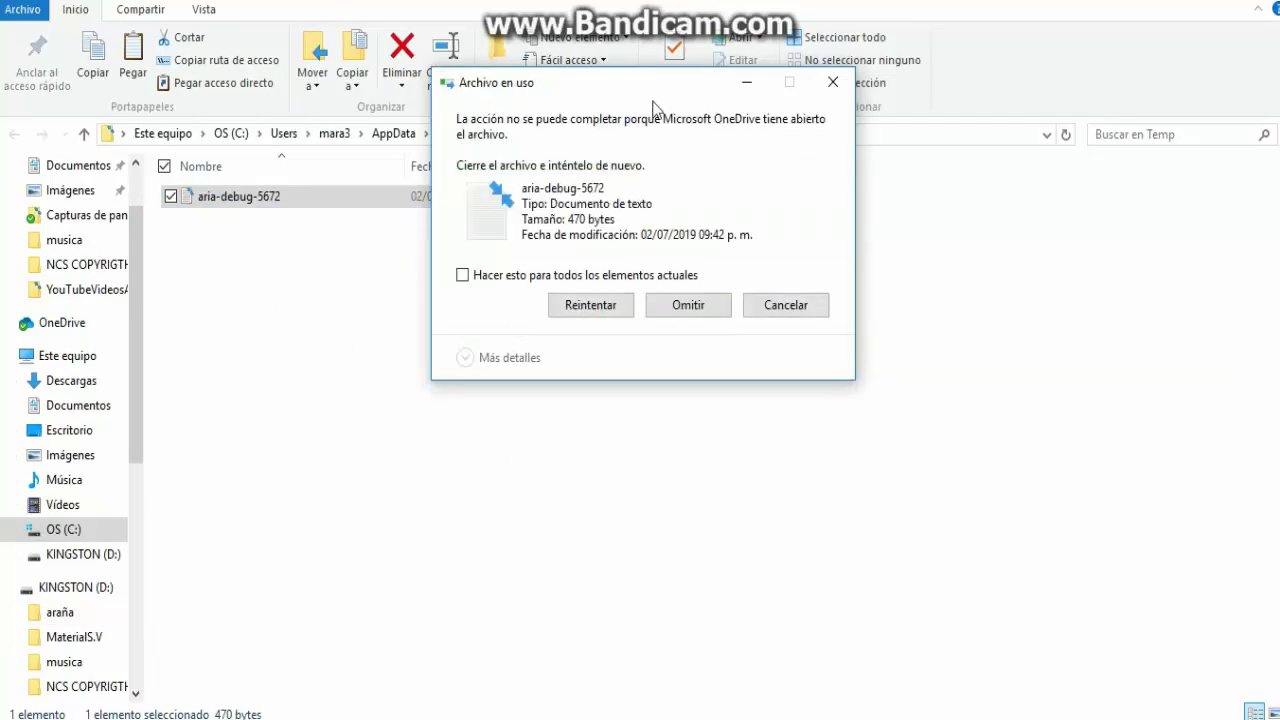
left_click_drag(665, 95, 670, 135)
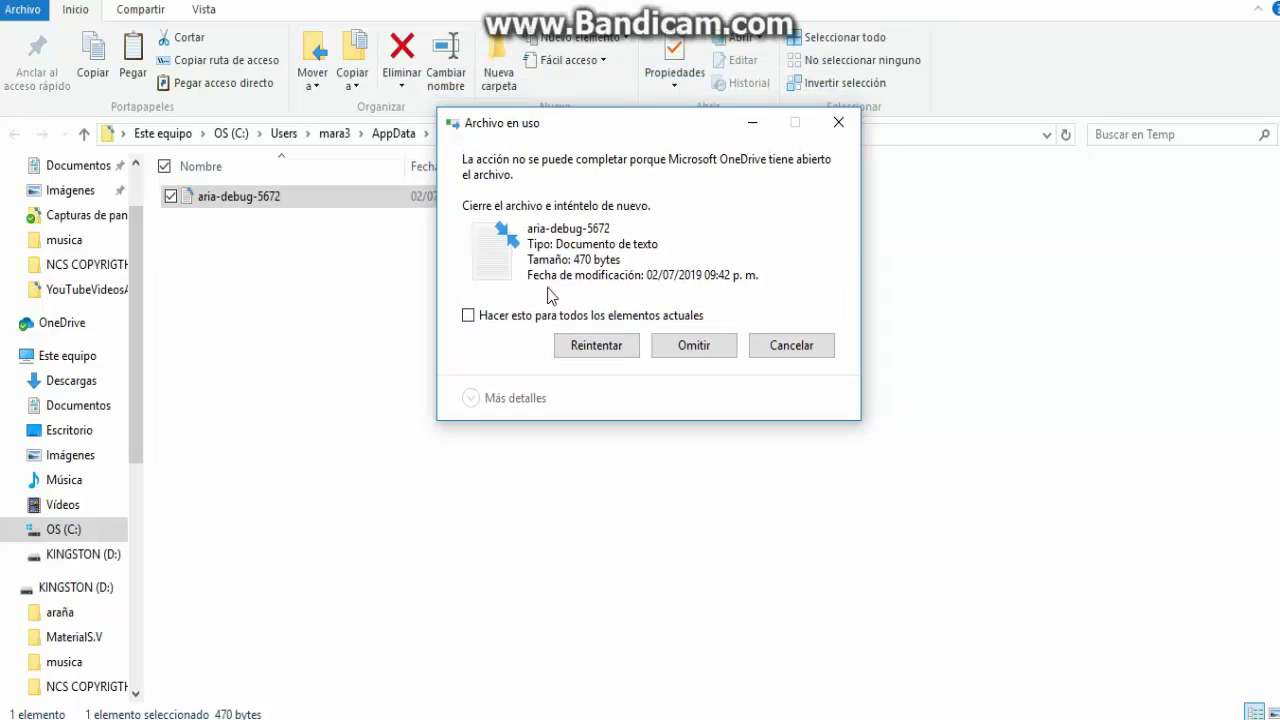
left_click(468, 315)
left_click(690, 345)
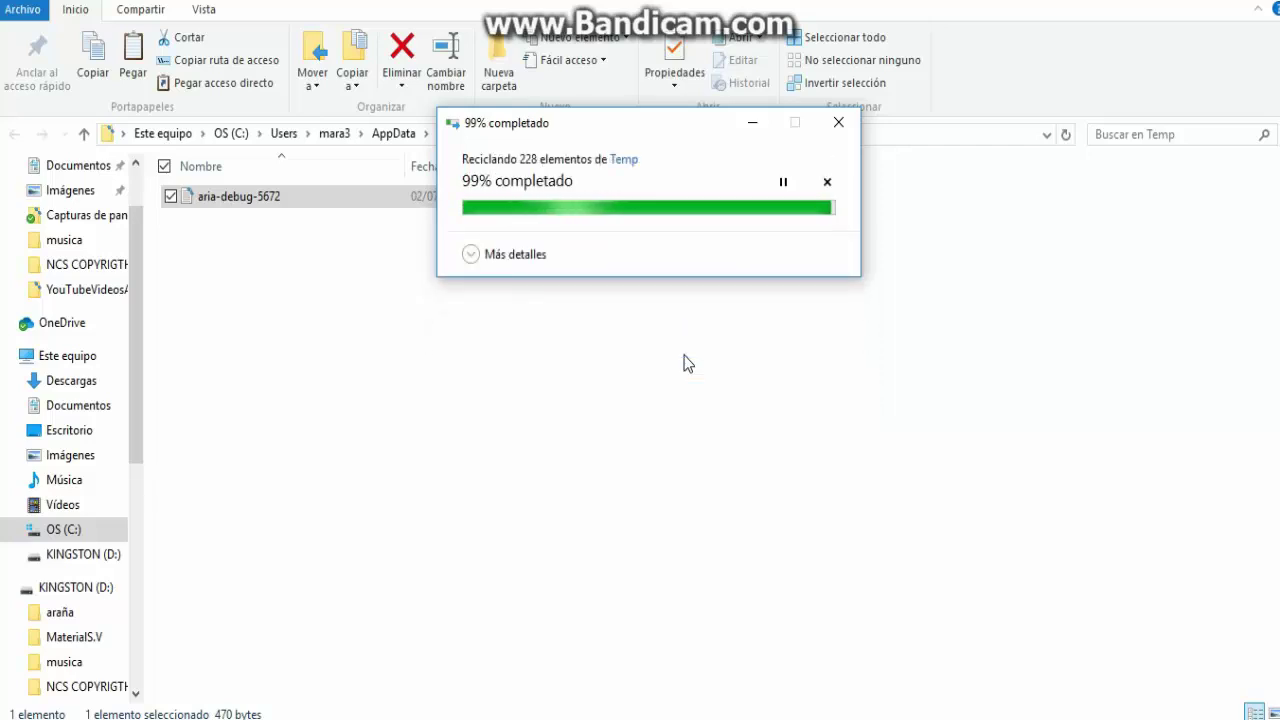
left_click(684, 355)
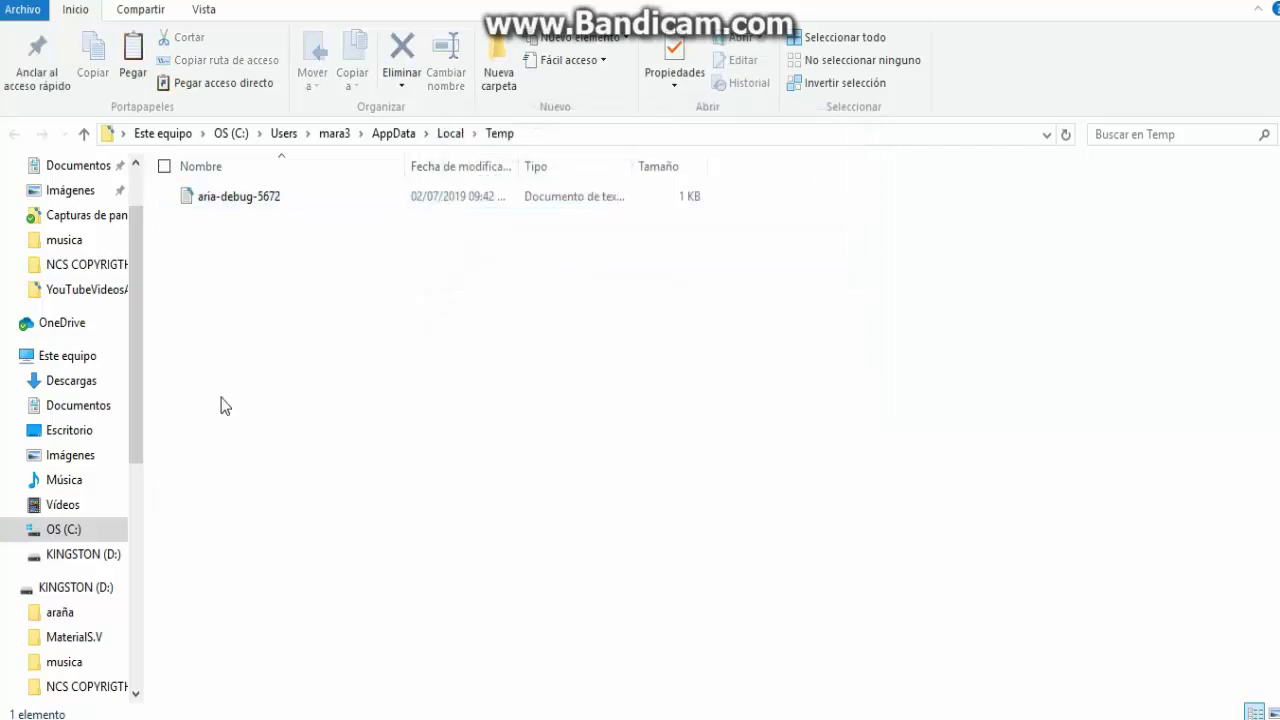
Recheck the available space on OS (C:) in Este equipo, refreshing the view, and close the window
left_click(40, 354)
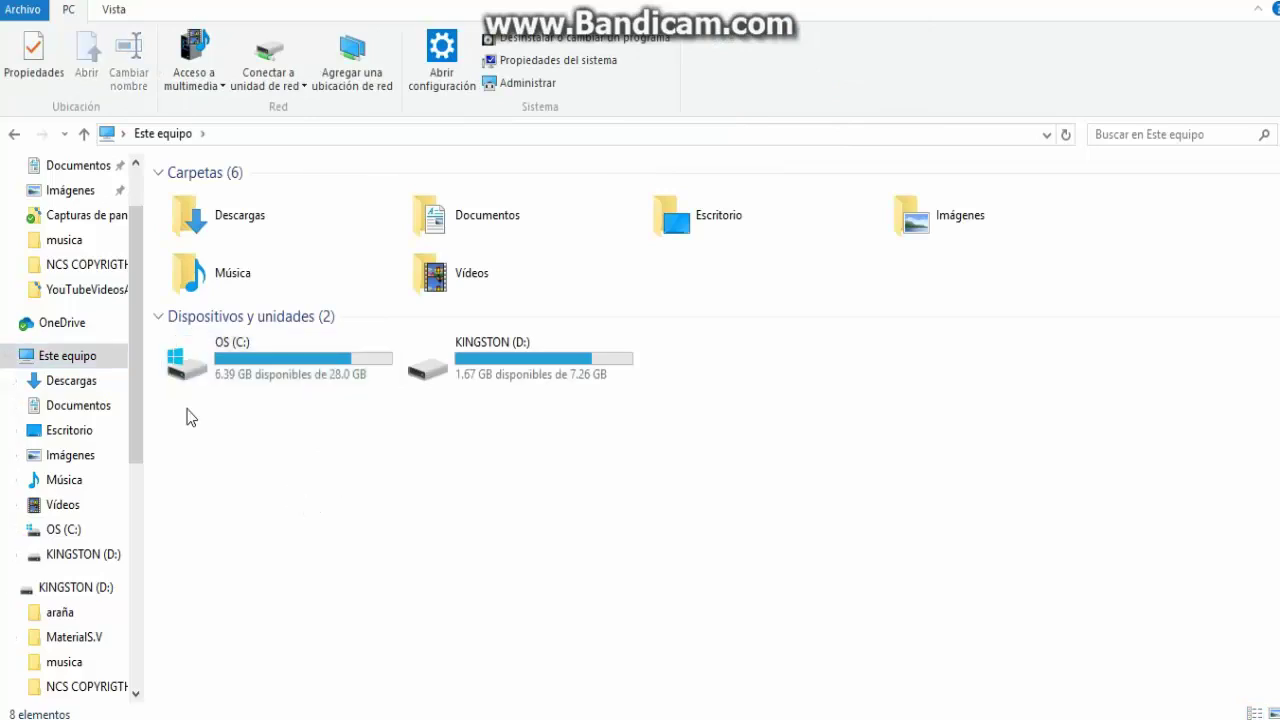
right_click(375, 450)
left_click(299, 541)
right_click(356, 478)
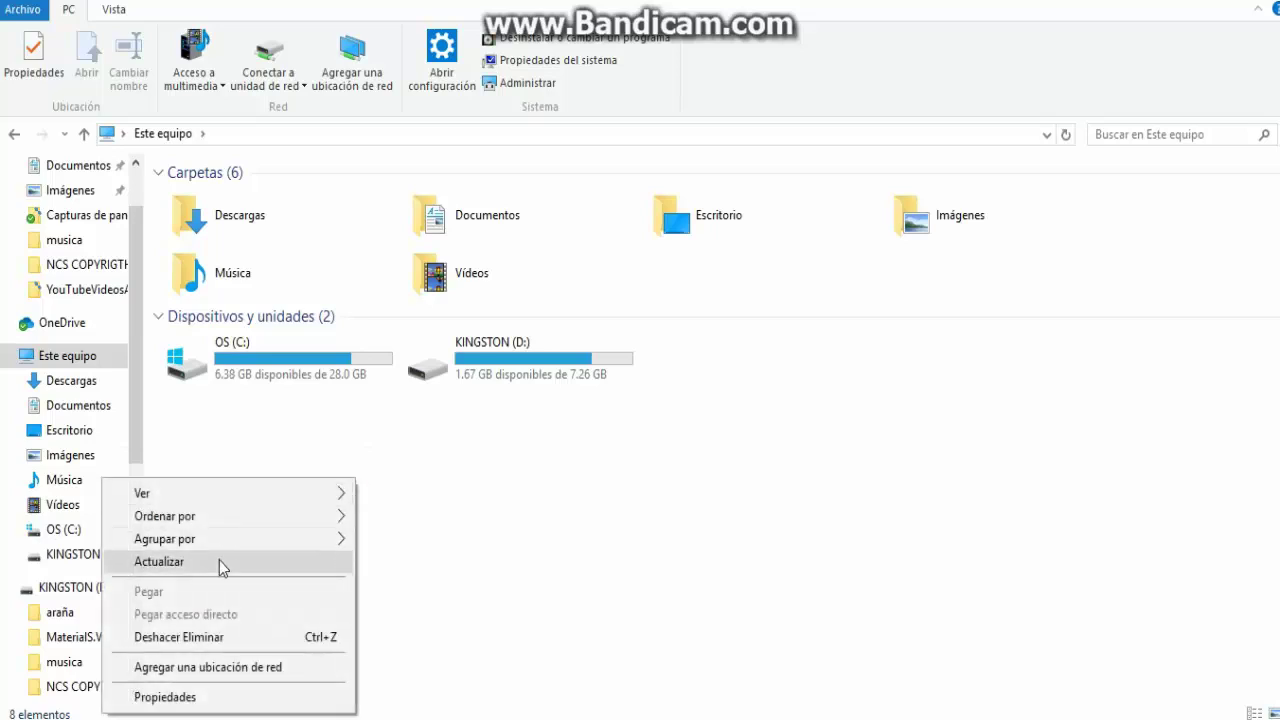
left_click(219, 561)
right_click(333, 468)
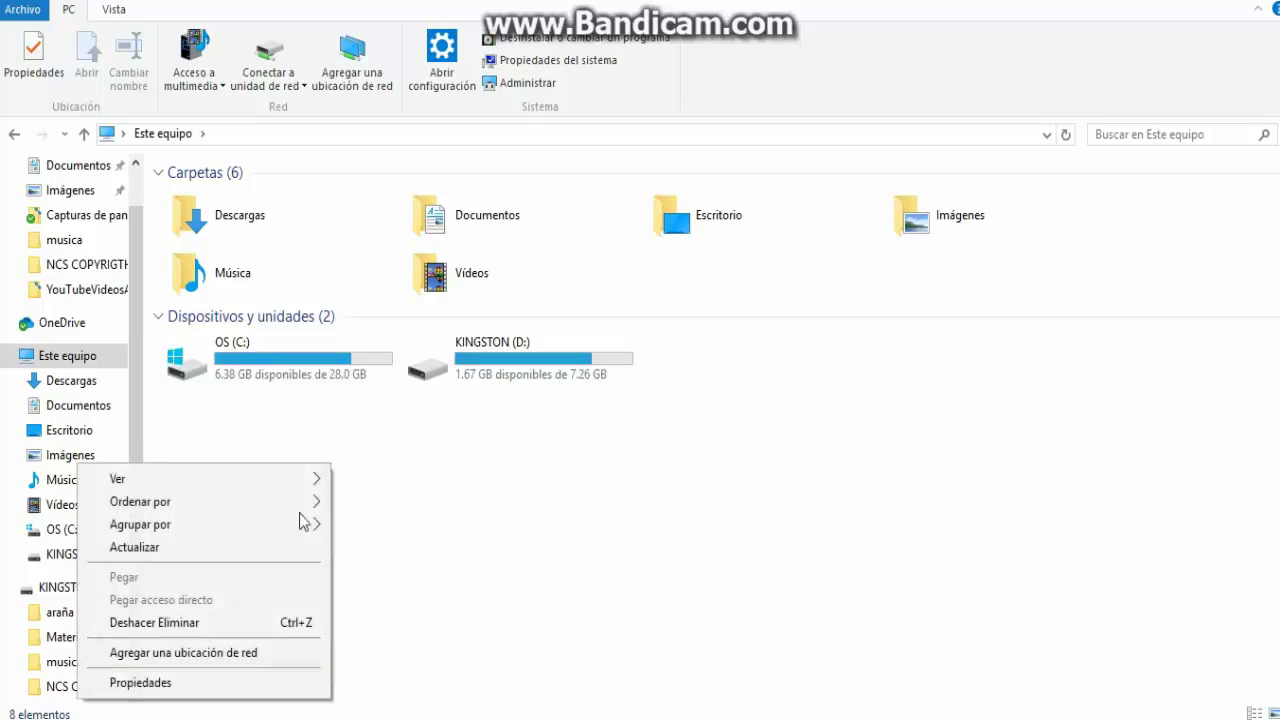
left_click(226, 560)
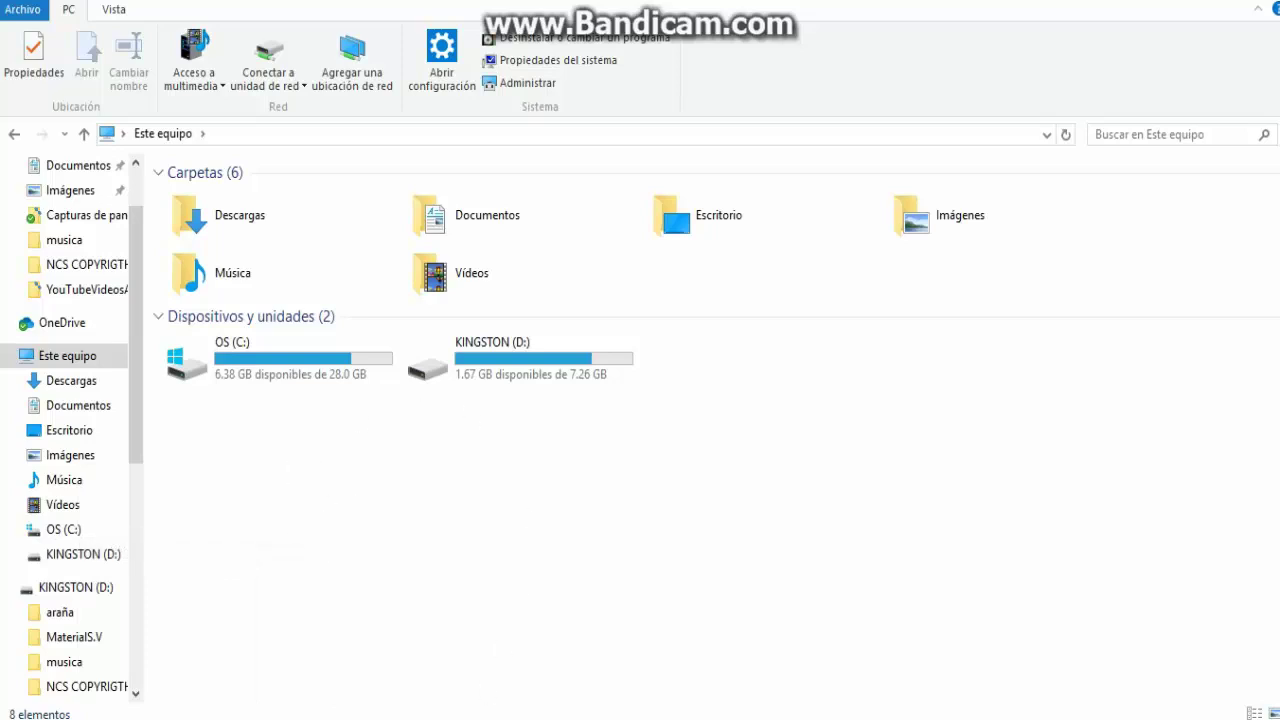
left_click(569, 591)
left_click_drag(448, 277, 634, 434)
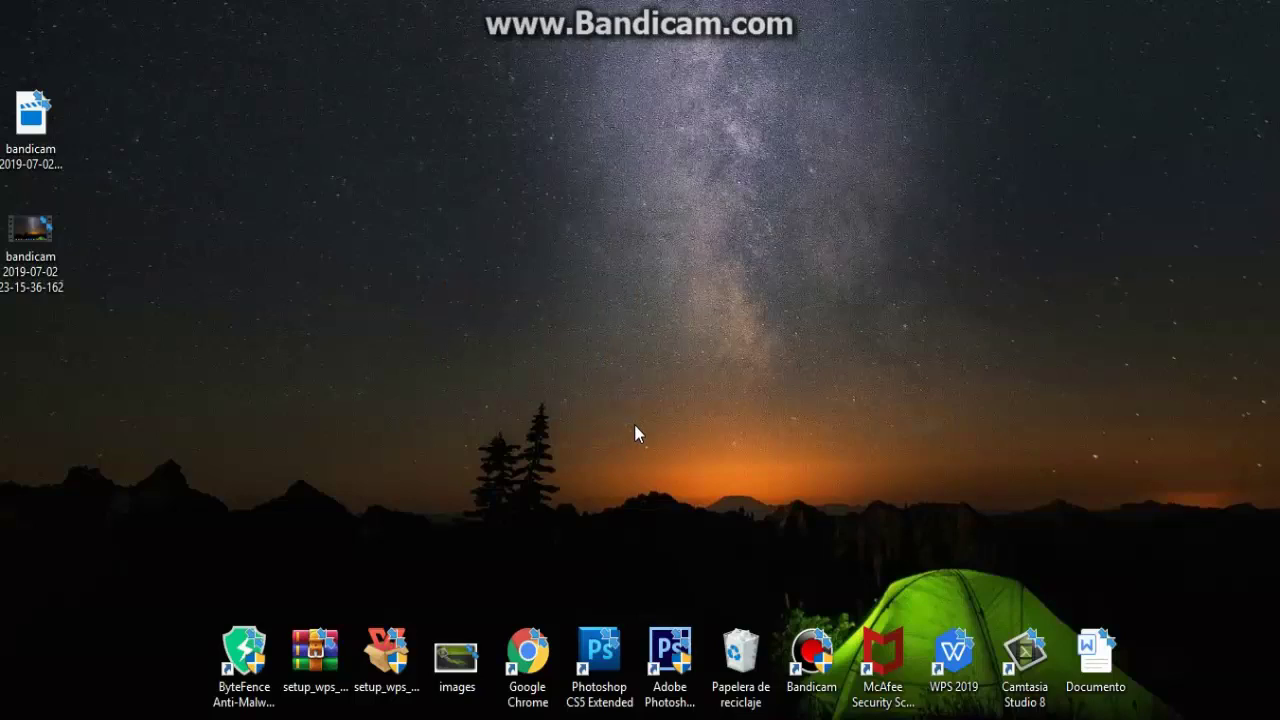
Find and open Visor de eventos, and select Registros de Windows in its console tree
key("super")
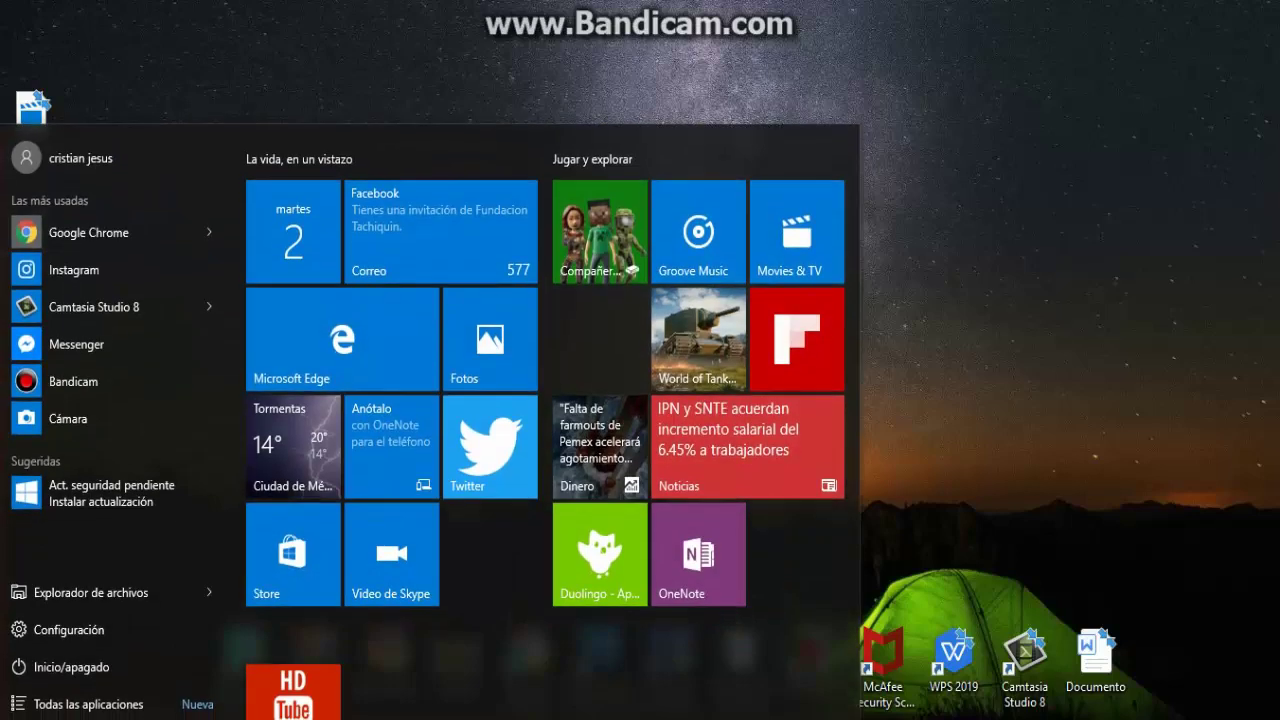
key("super+s")
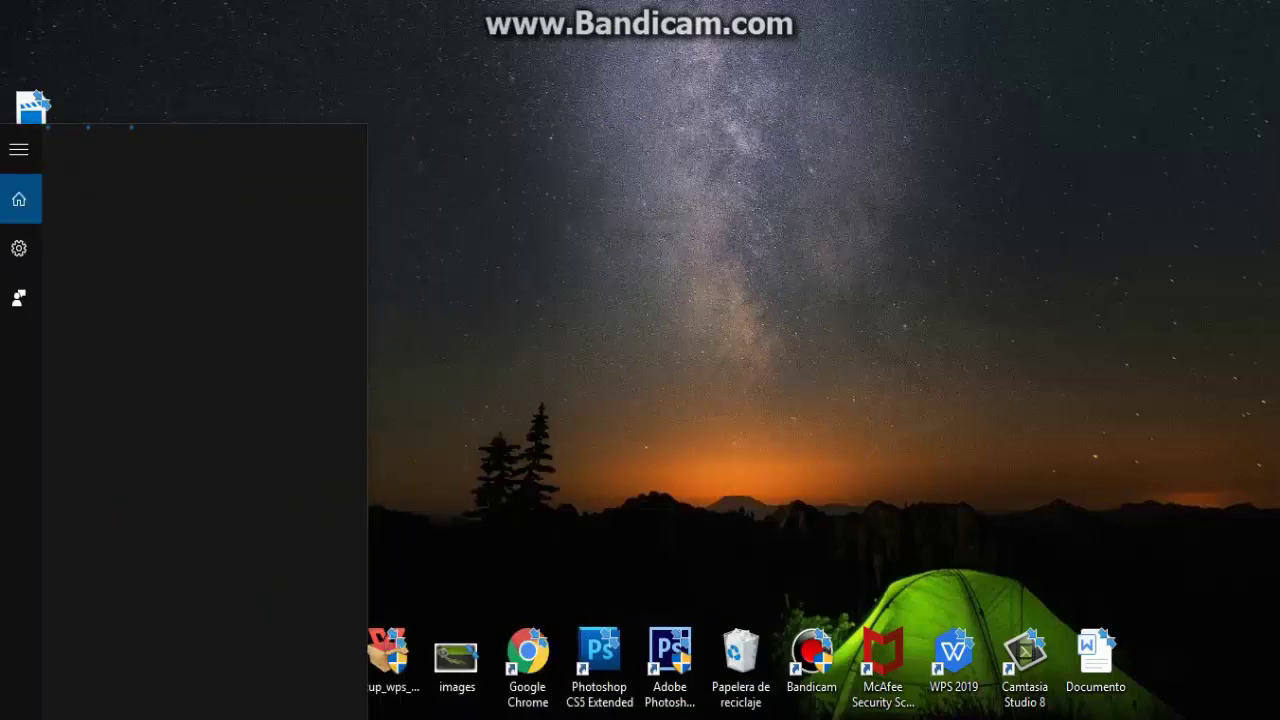
type("visor de")
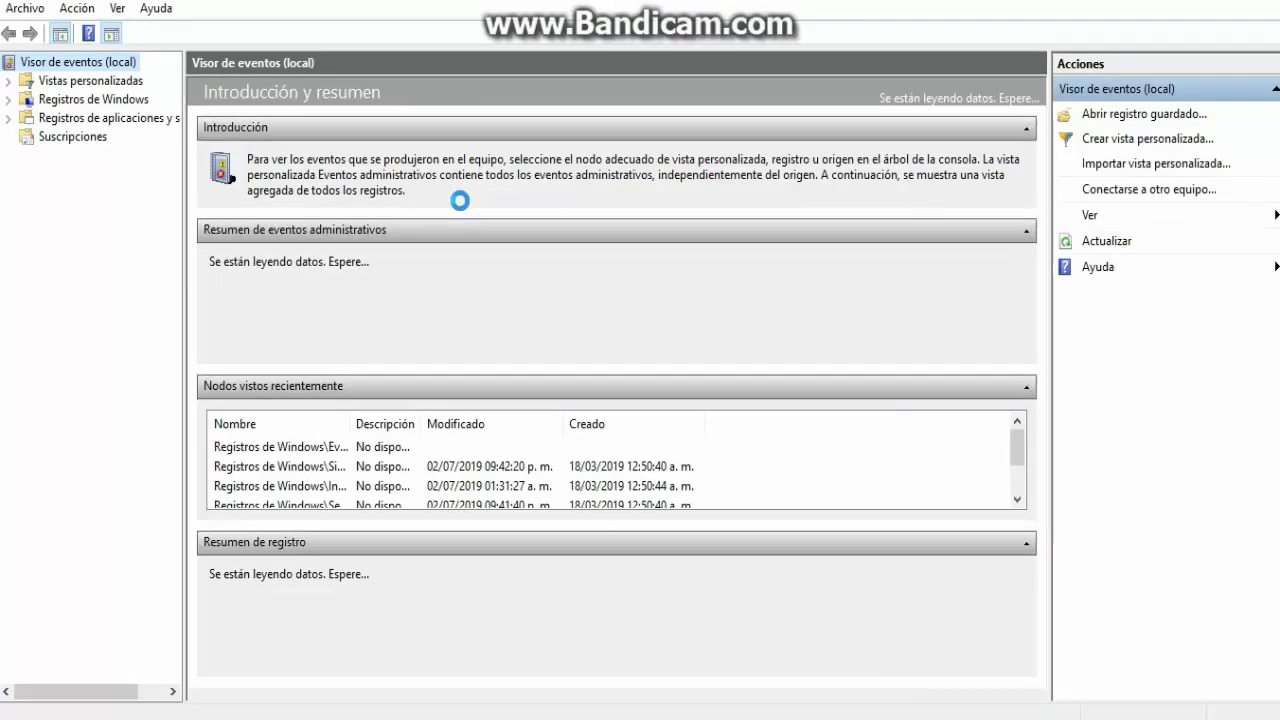
left_click(73, 100)
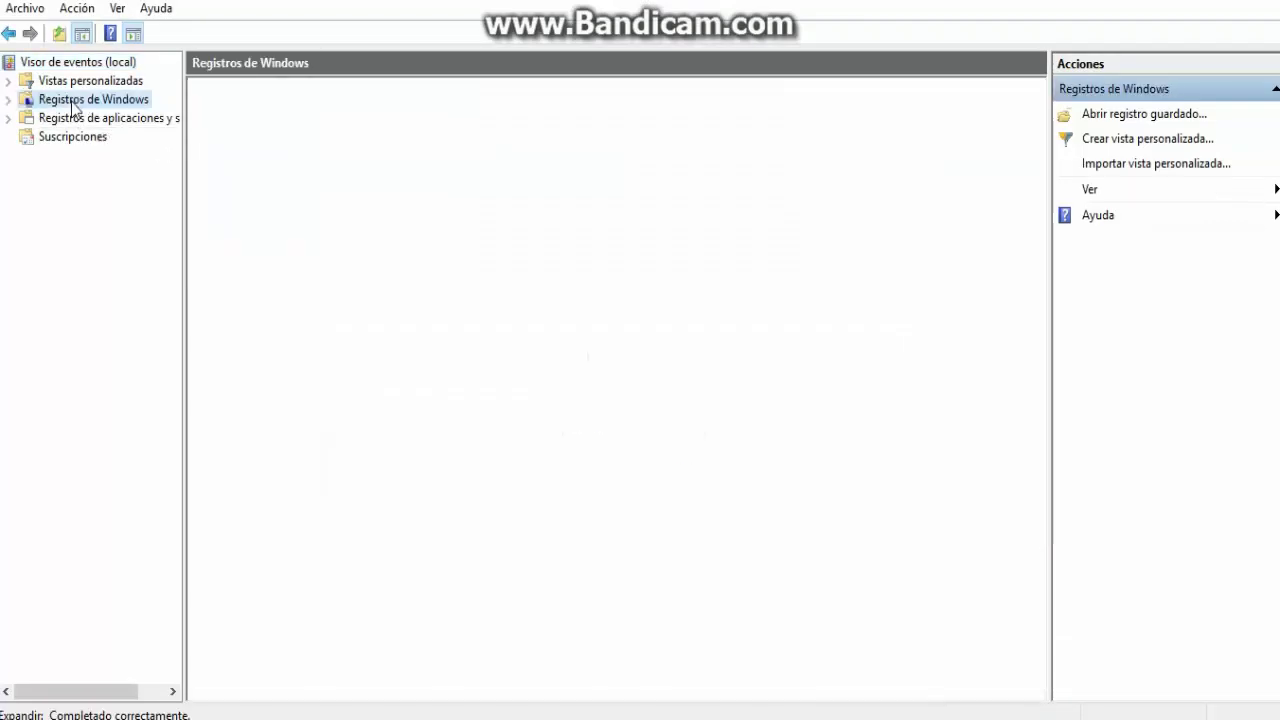
Open the Aplicación log under Registros de Windows and look through its event list
left_click(386, 352)
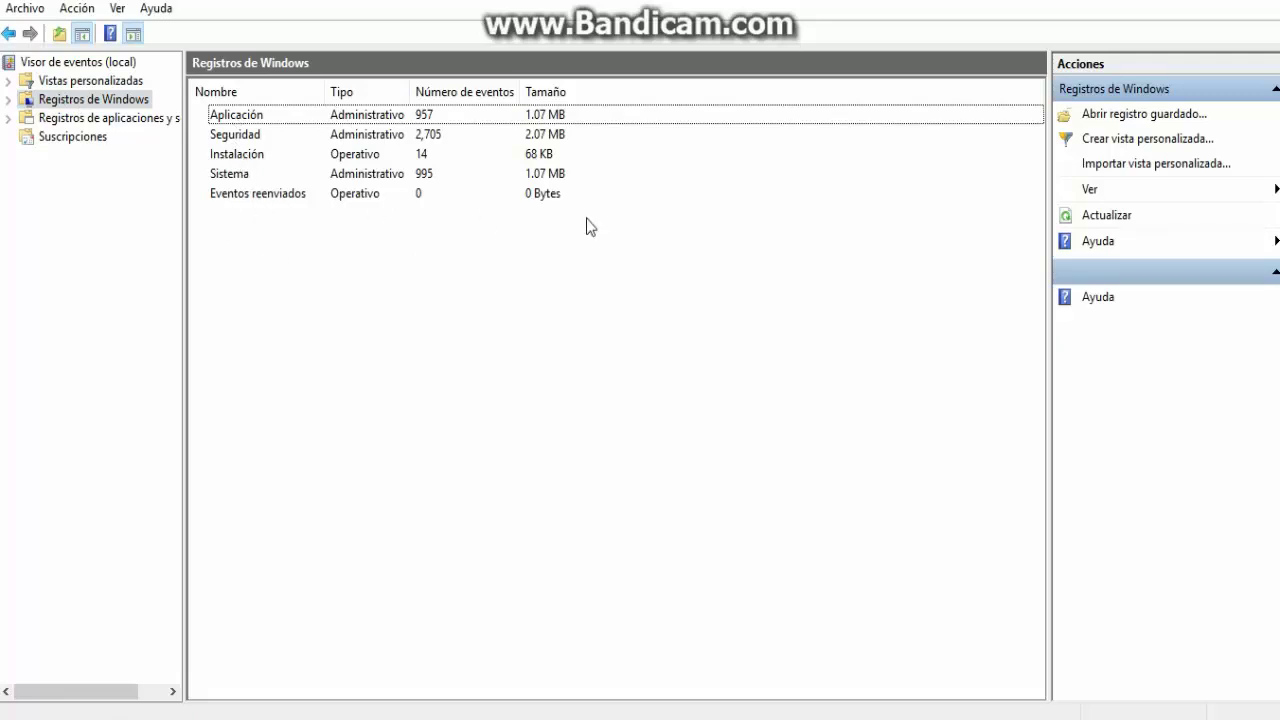
left_click(242, 124)
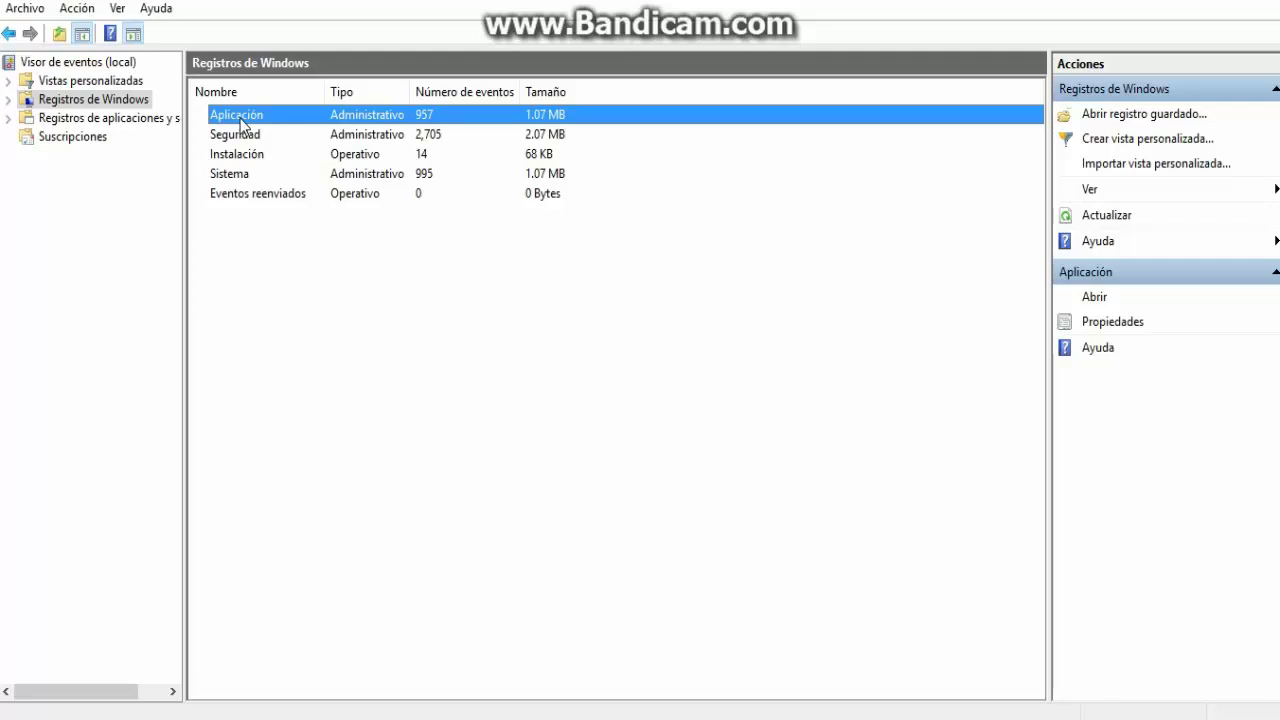
double_click(242, 124)
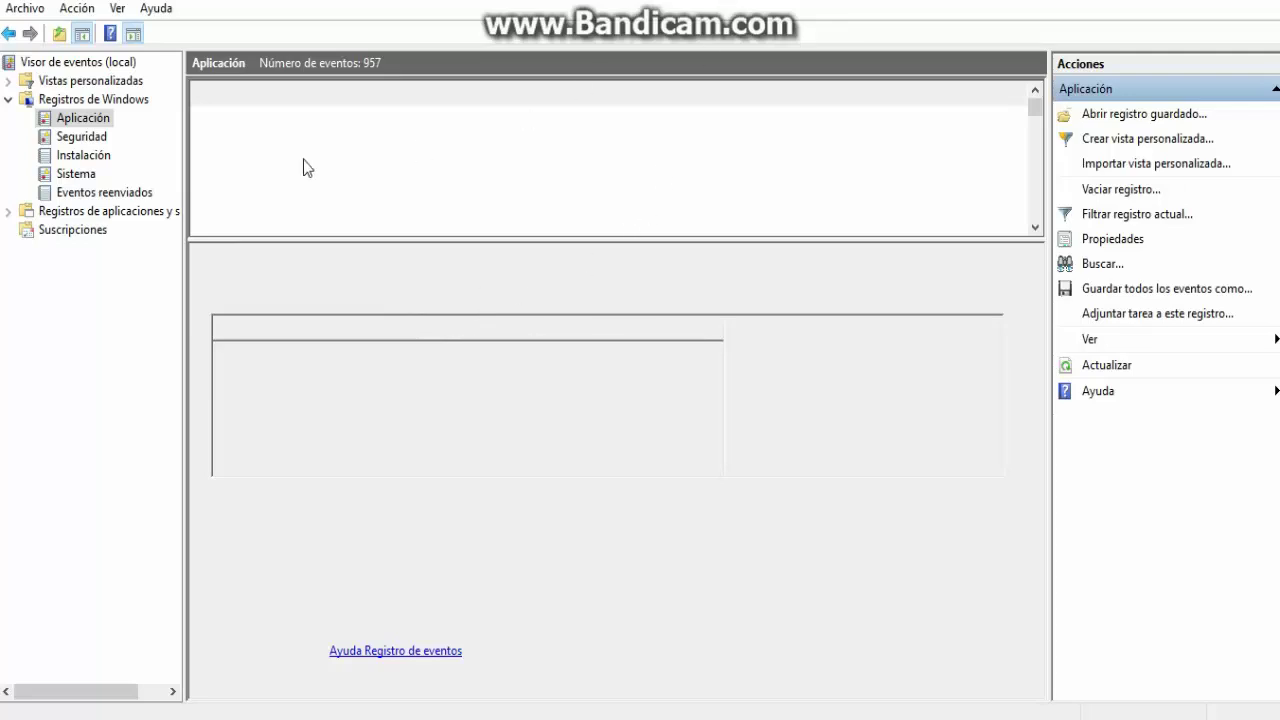
left_click(45, 192)
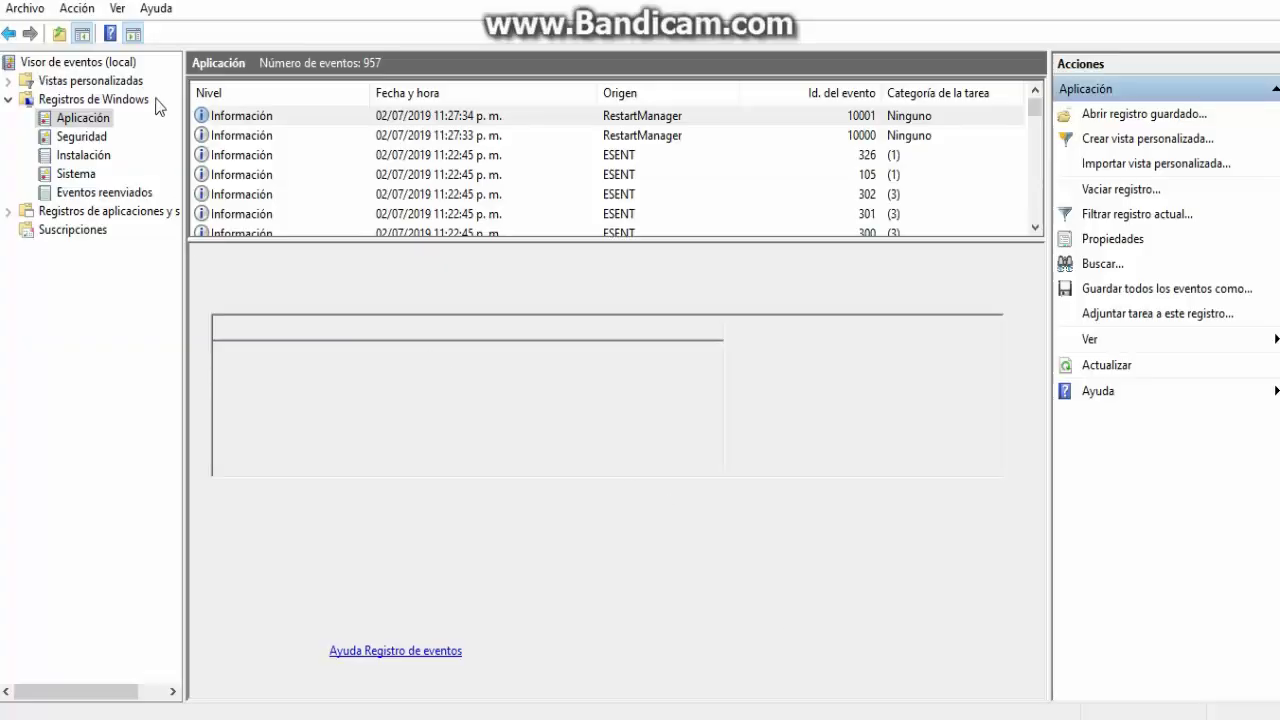
scroll(316, 192, "down", 1)
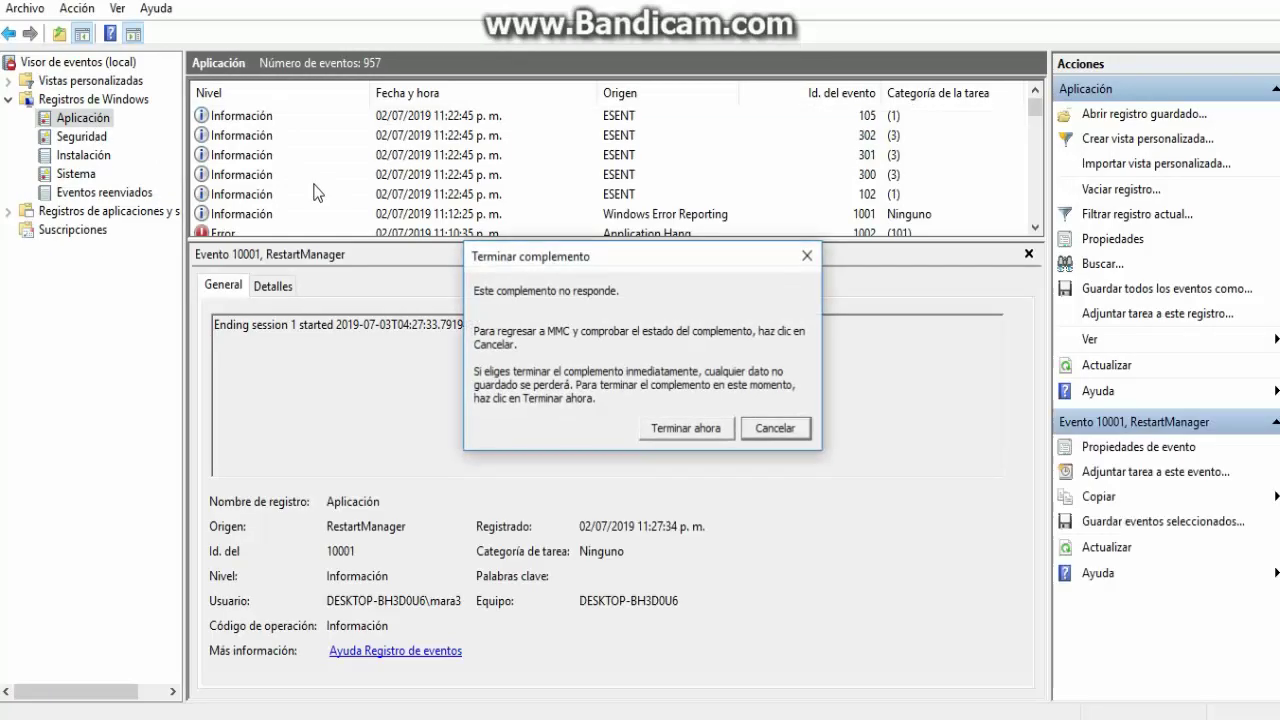
End the unresponsive Visor de eventos snap-in, dismiss the exception report and return to the Aplicación log
left_click(677, 430)
left_click(677, 430)
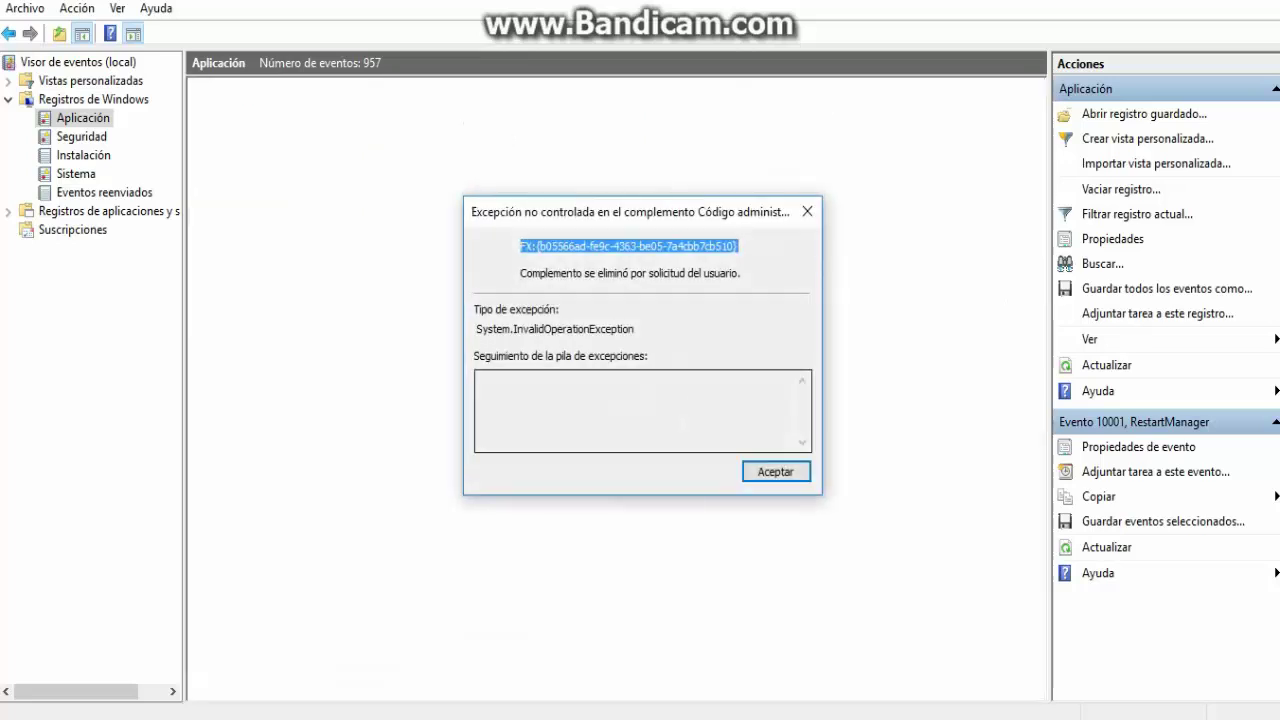
left_click(819, 215)
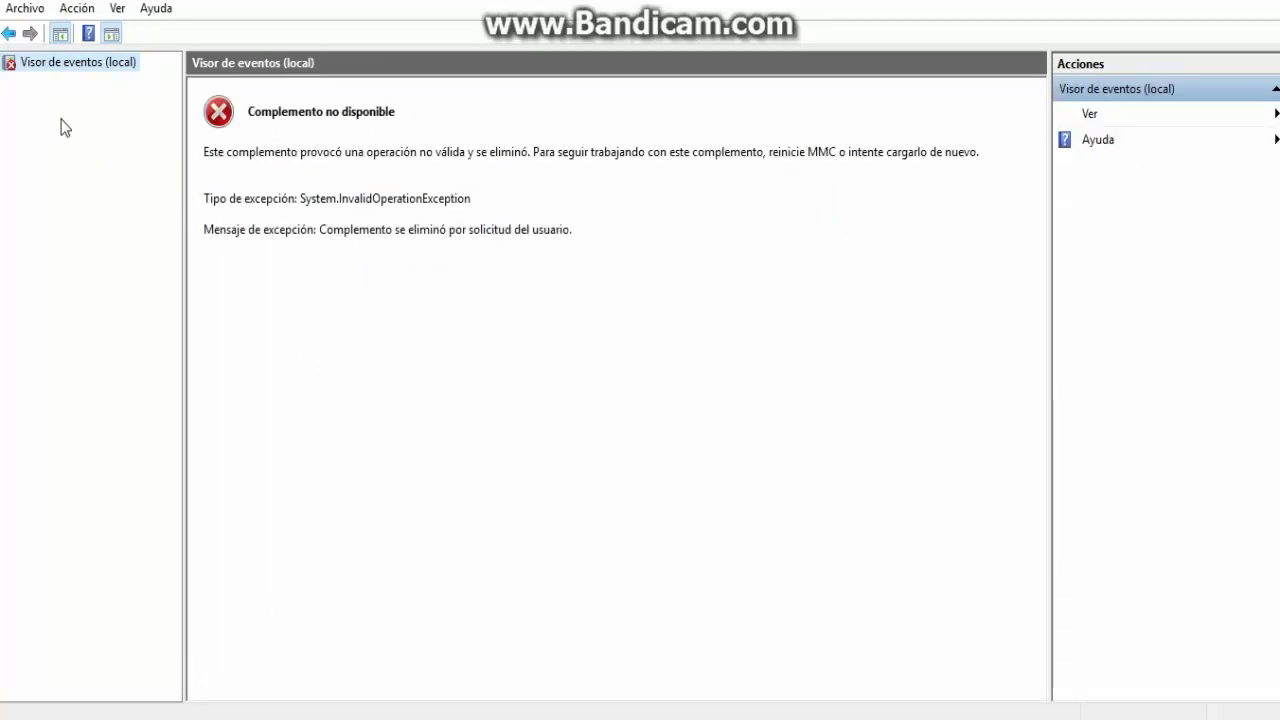
left_click(10, 38)
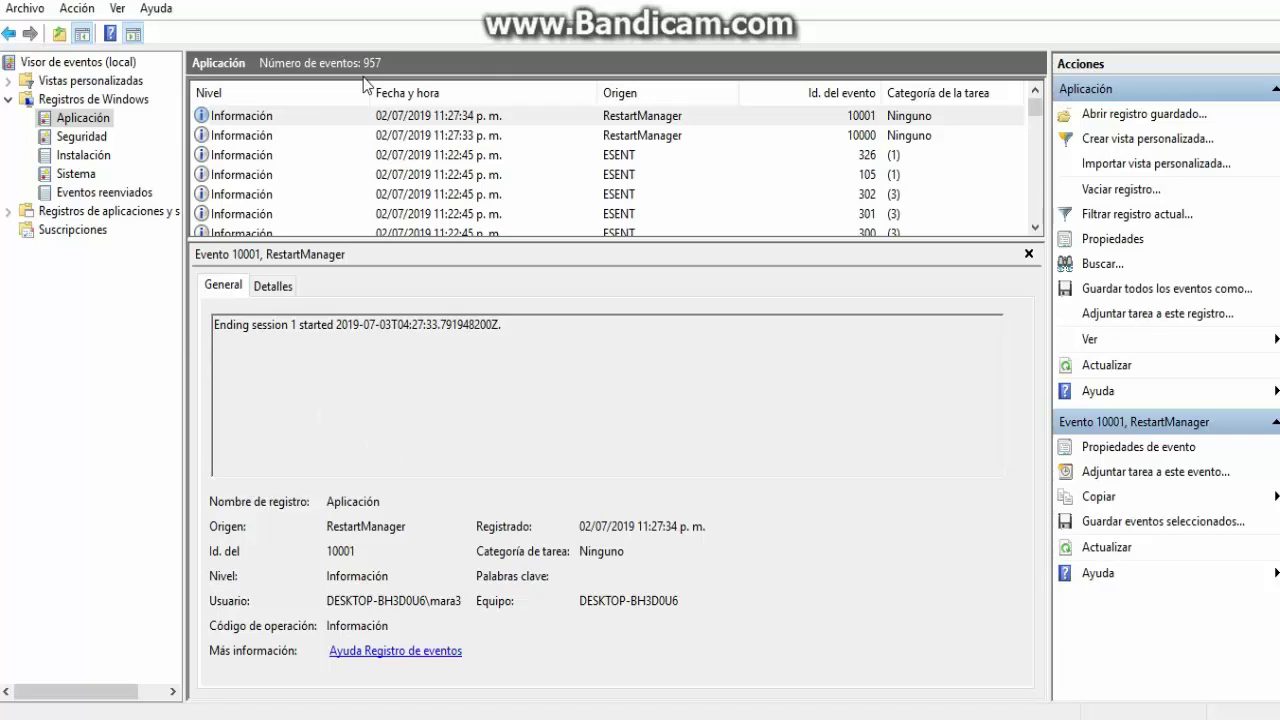
Look through the Aplicación log's events and clear the log without saving its contents
scroll(368, 175, "down", 1)
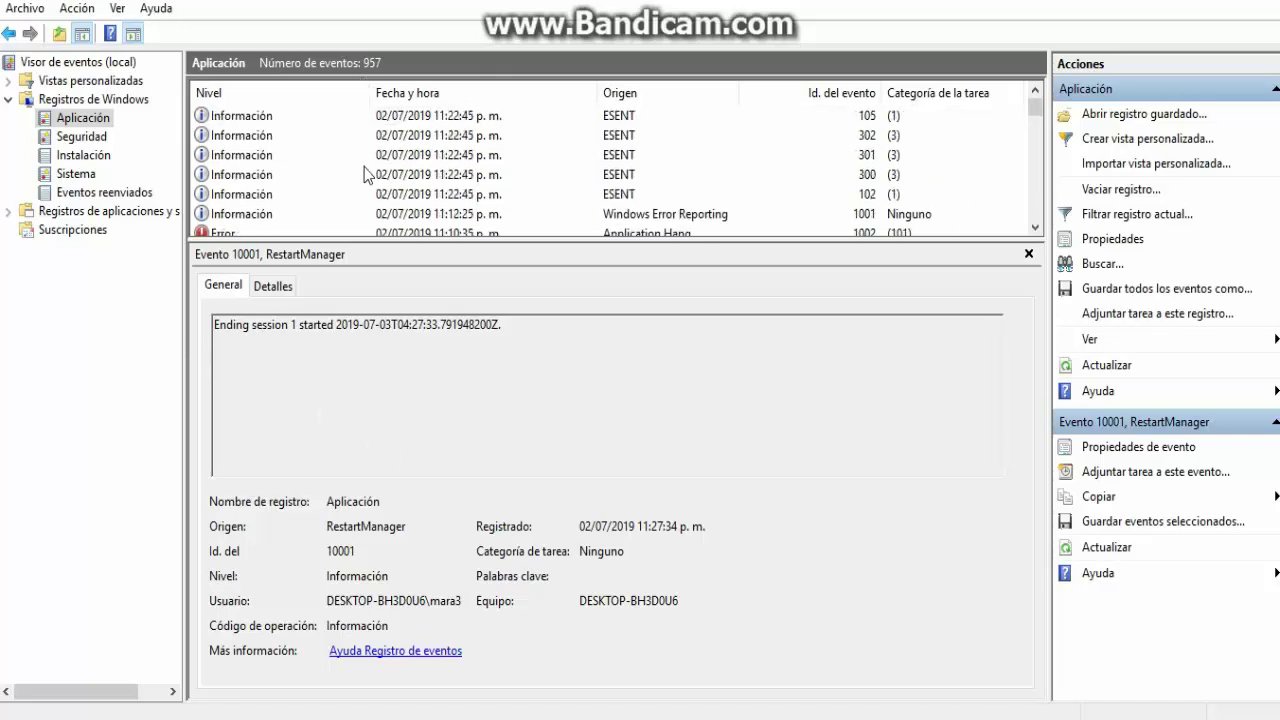
scroll(368, 175, "down", 2)
scroll(368, 175, "up", 3)
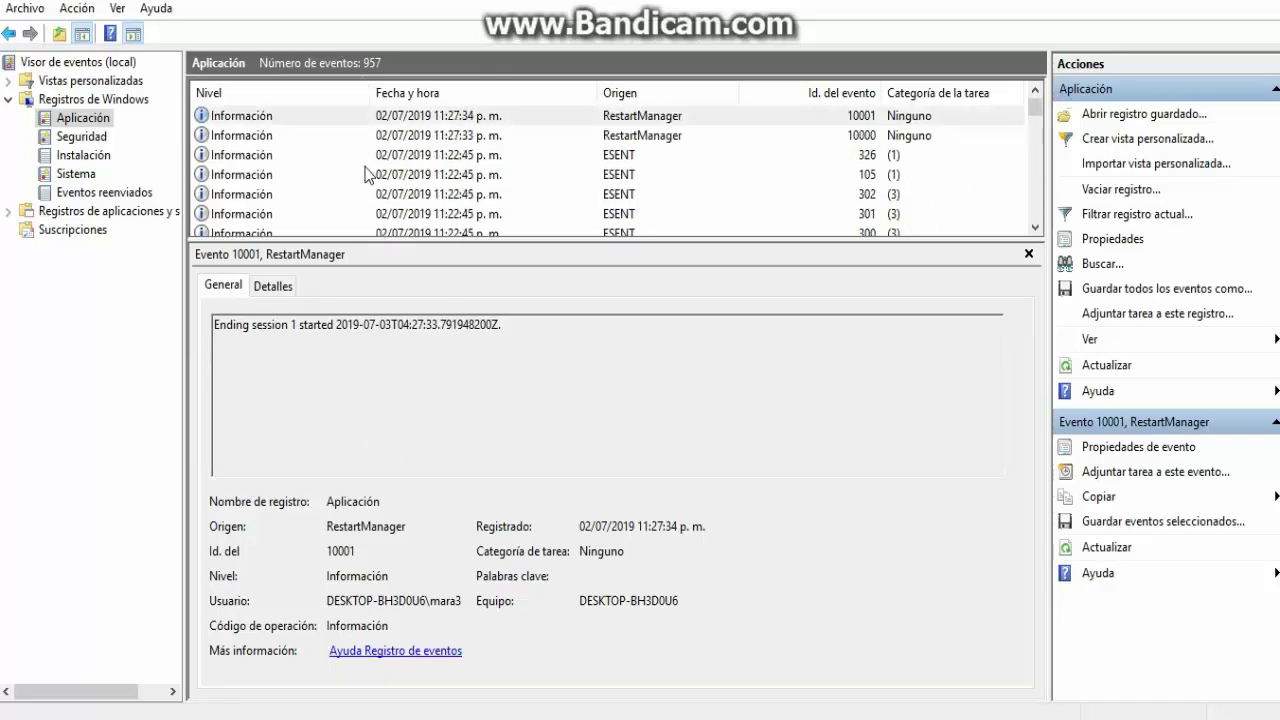
right_click(88, 127)
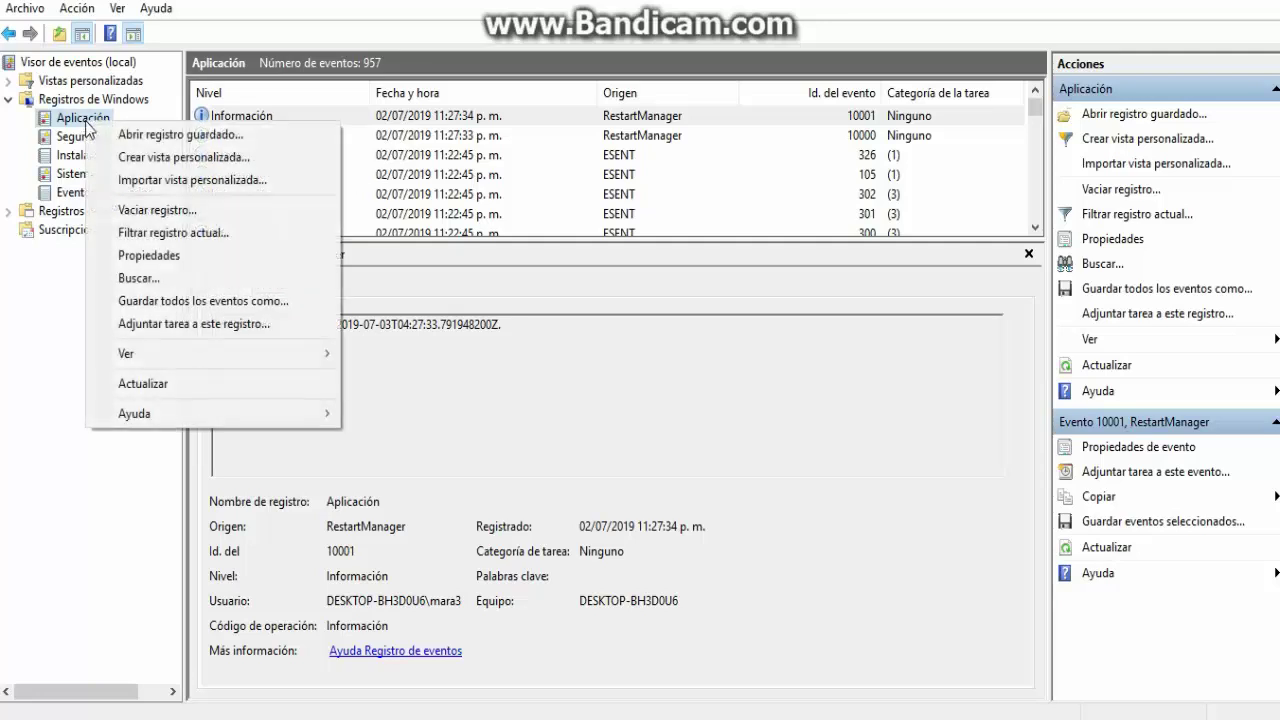
left_click(157, 209)
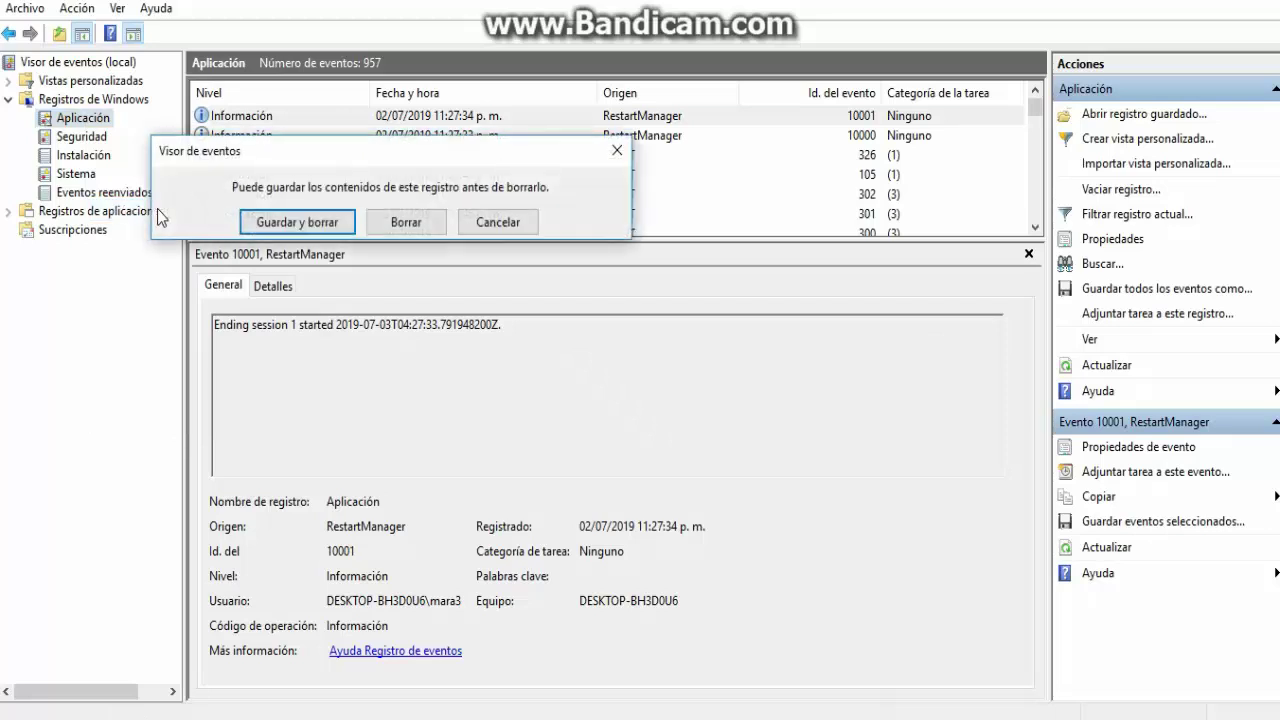
left_click(372, 224)
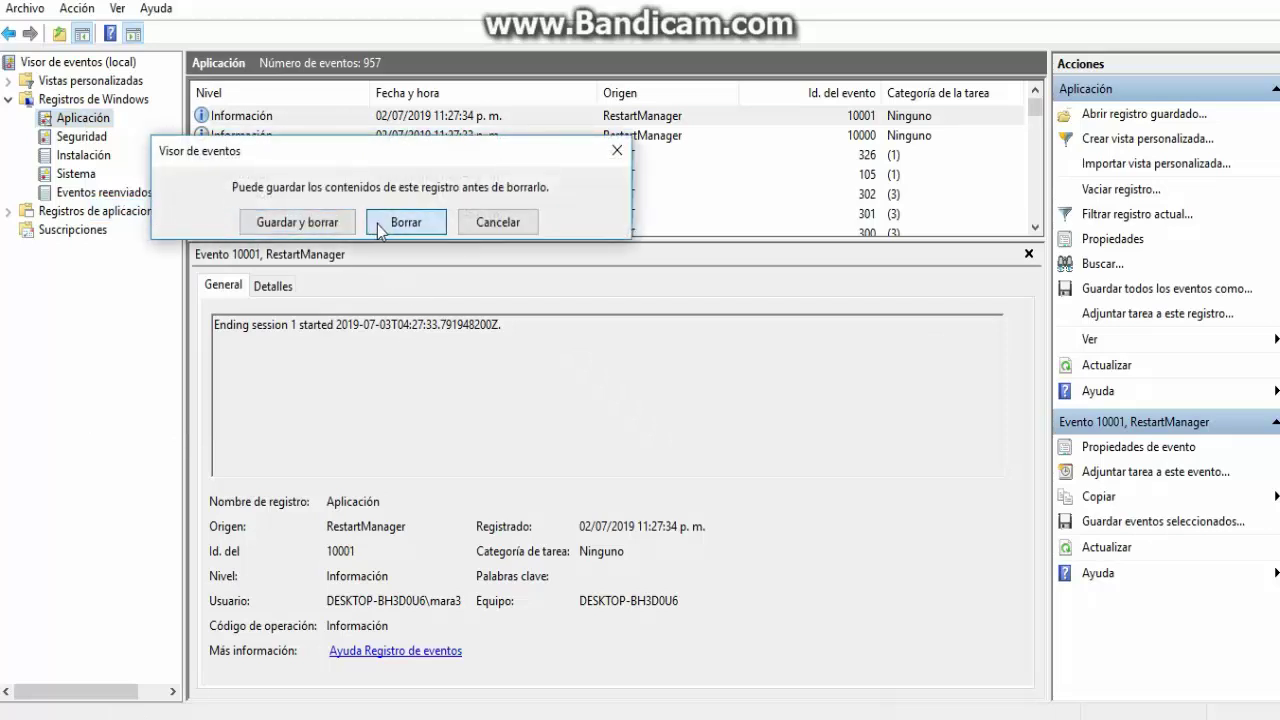
Clear the Seguridad log under Registros de Windows without saving its contents
left_click(85, 141)
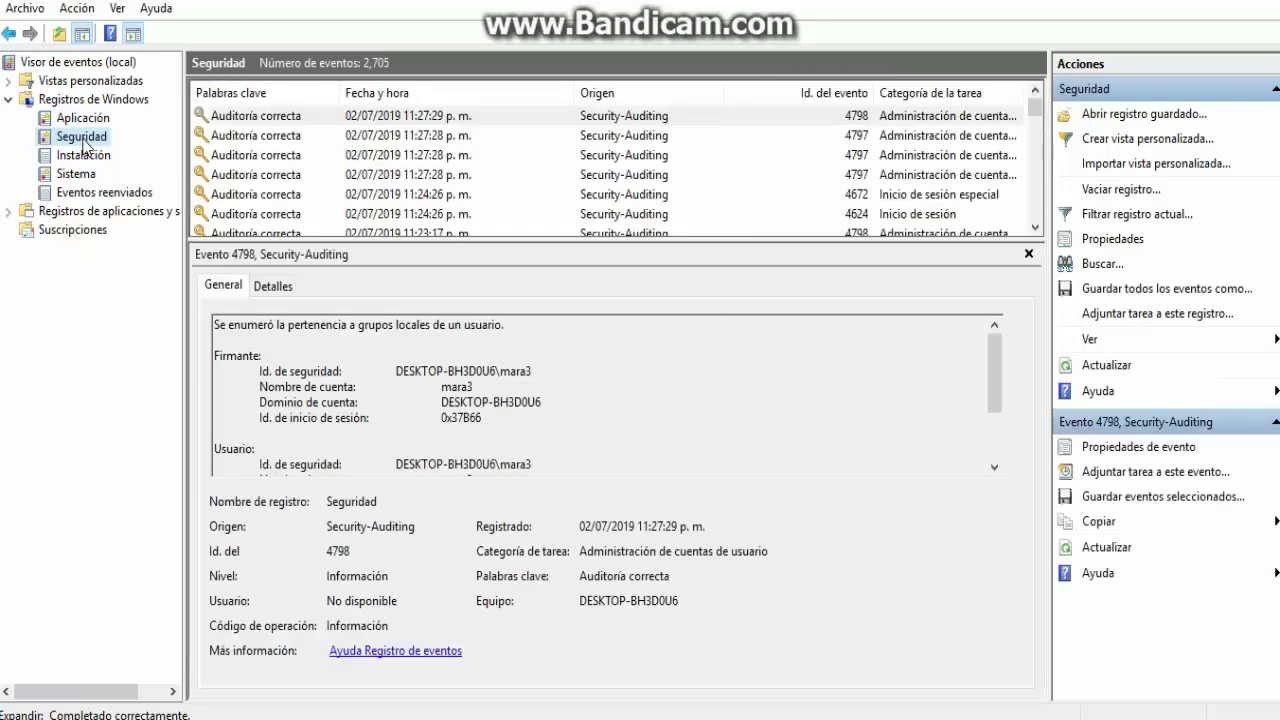
right_click(85, 141)
left_click(140, 228)
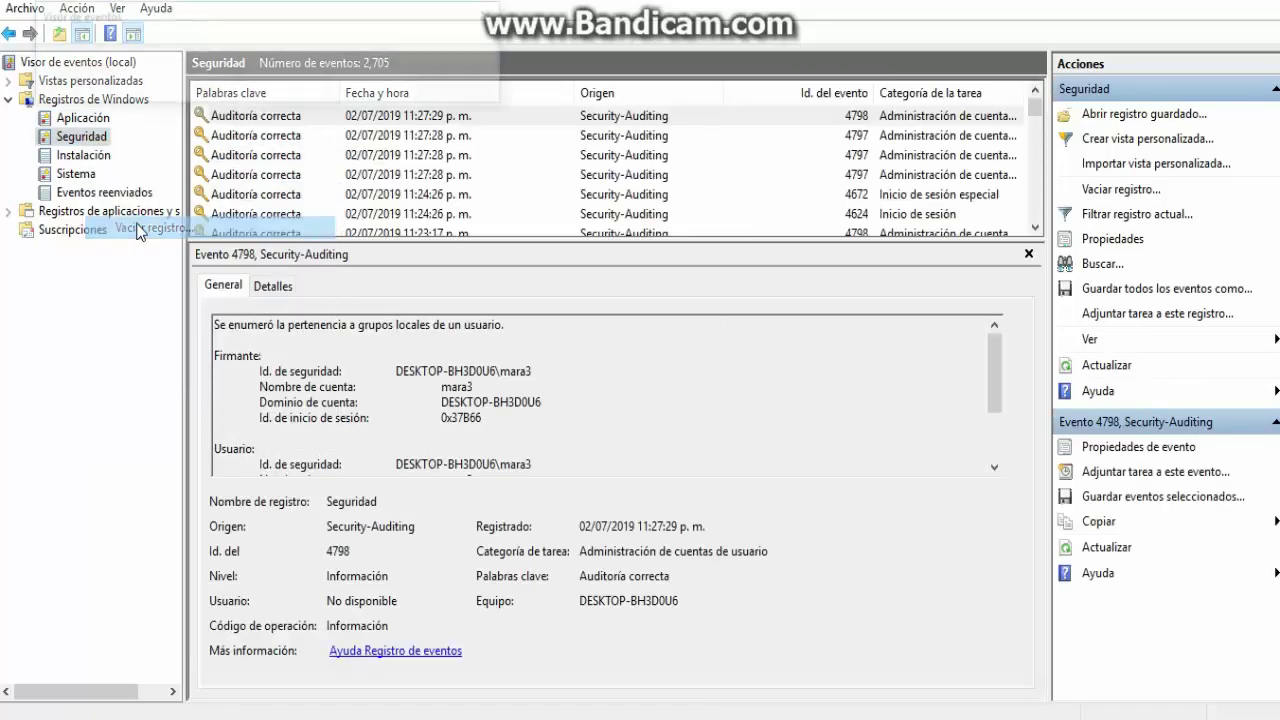
left_click(274, 93)
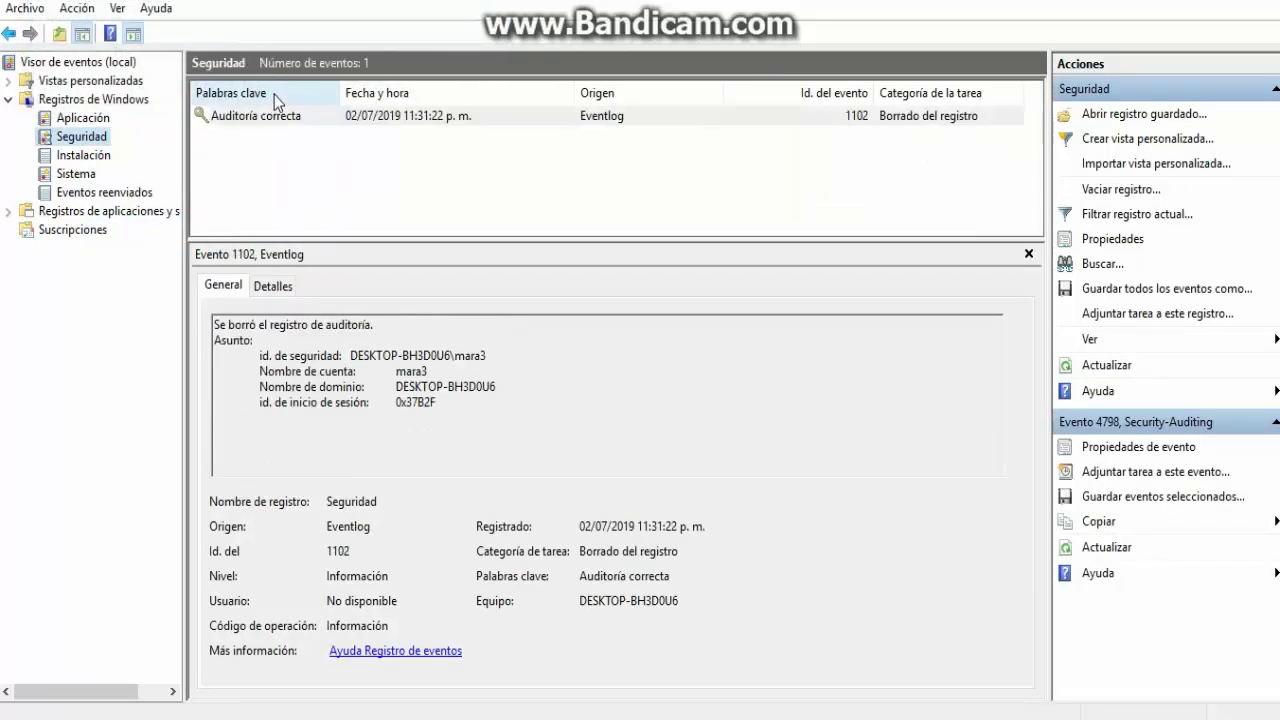
Clear the Instalación log under Registros de Windows without saving its contents
left_click(82, 160)
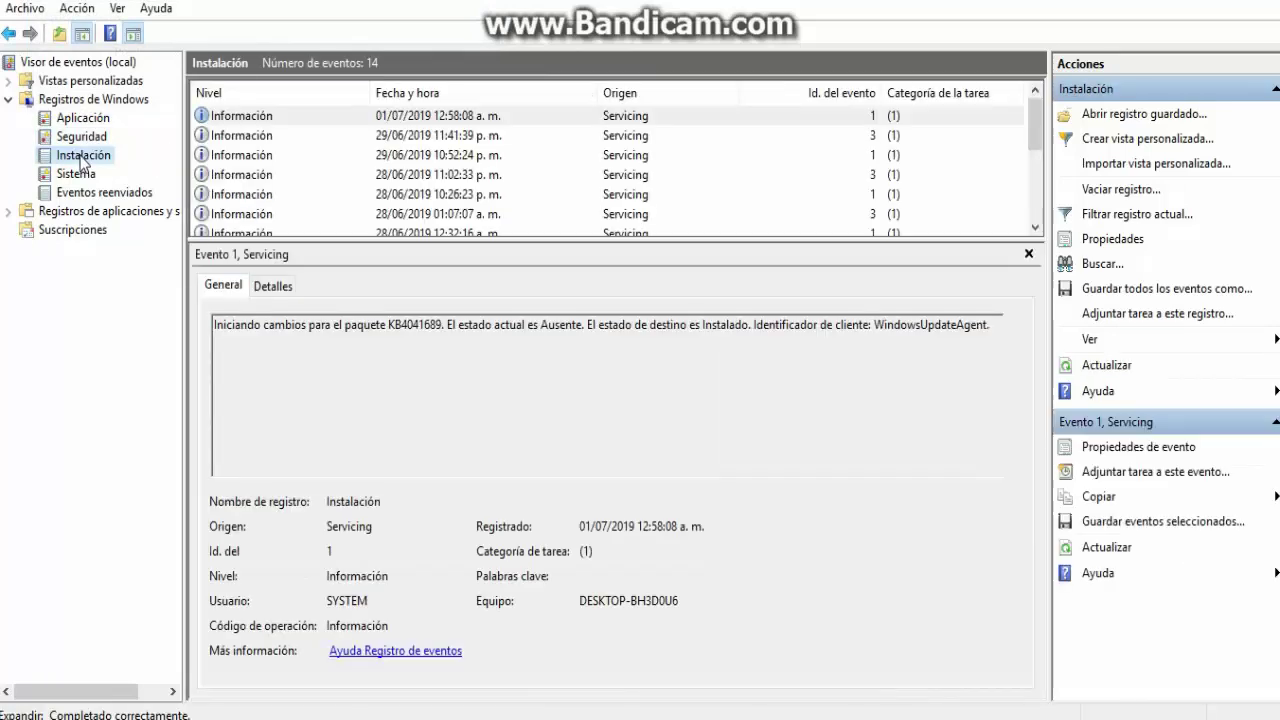
right_click(82, 160)
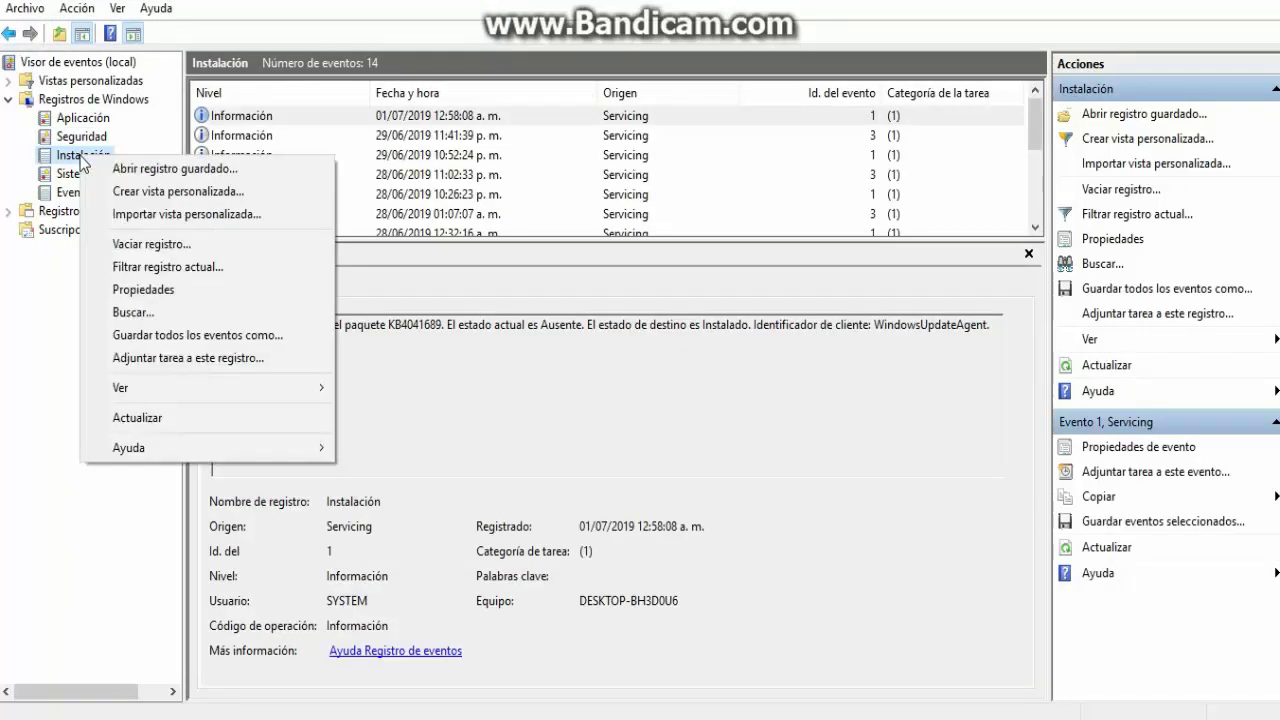
left_click(140, 246)
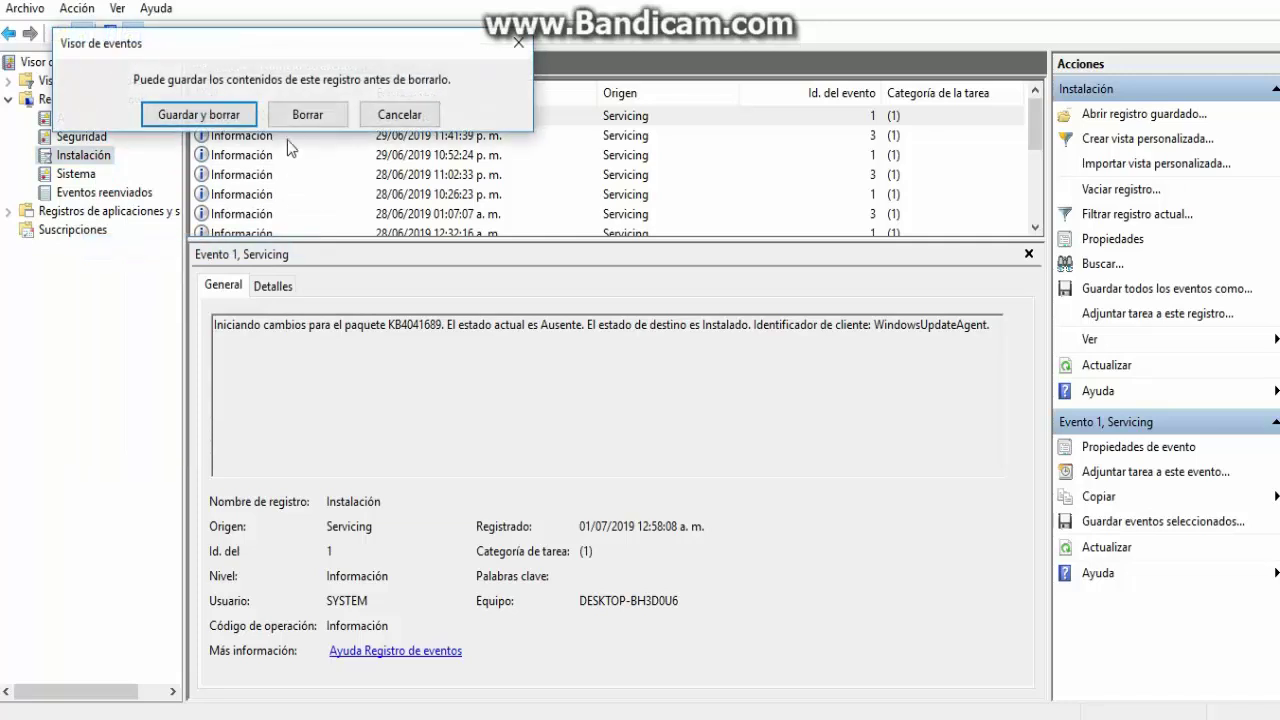
left_click(300, 114)
Clear the Sistema log without saving its contents, and close Visor de eventos
left_click(64, 176)
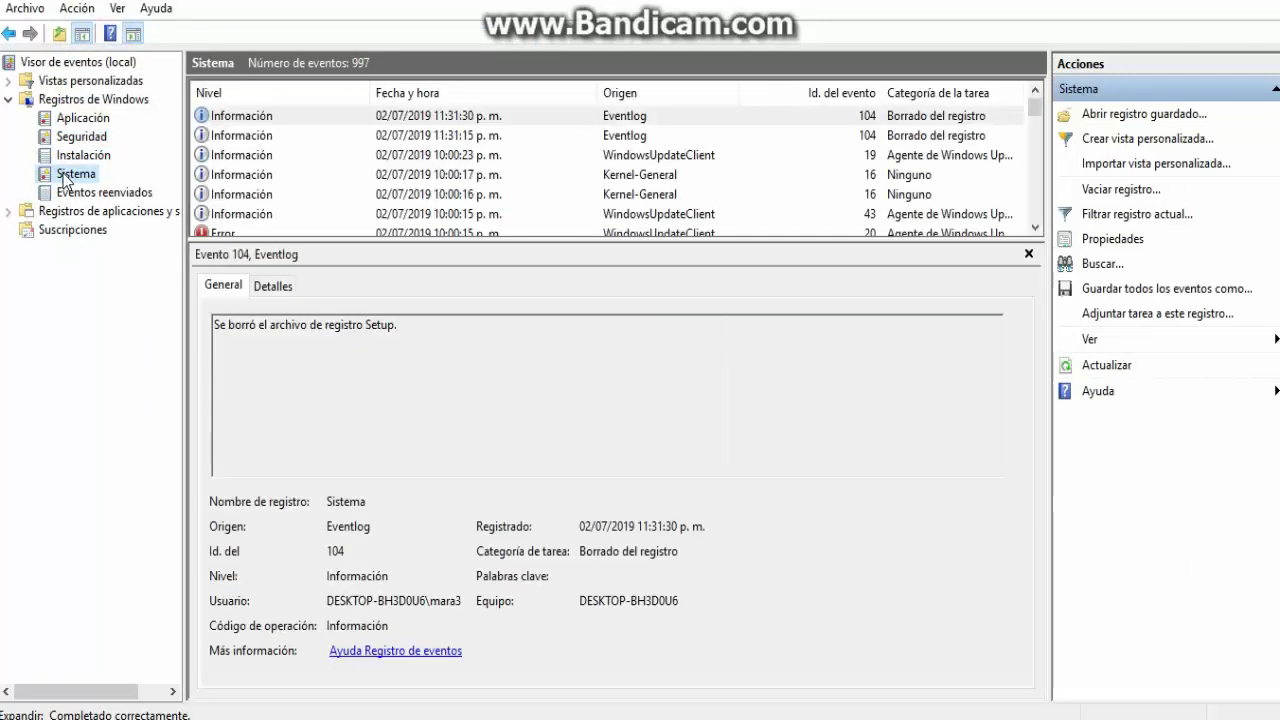
right_click(64, 176)
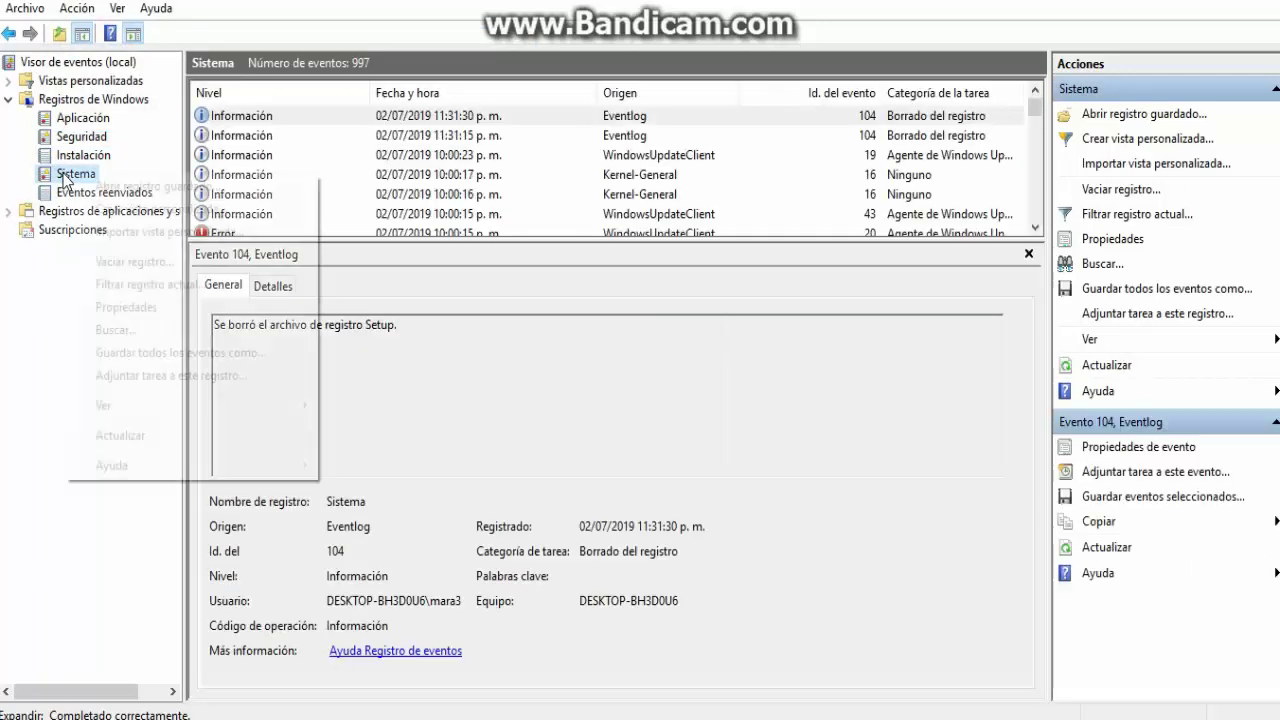
left_click(113, 262)
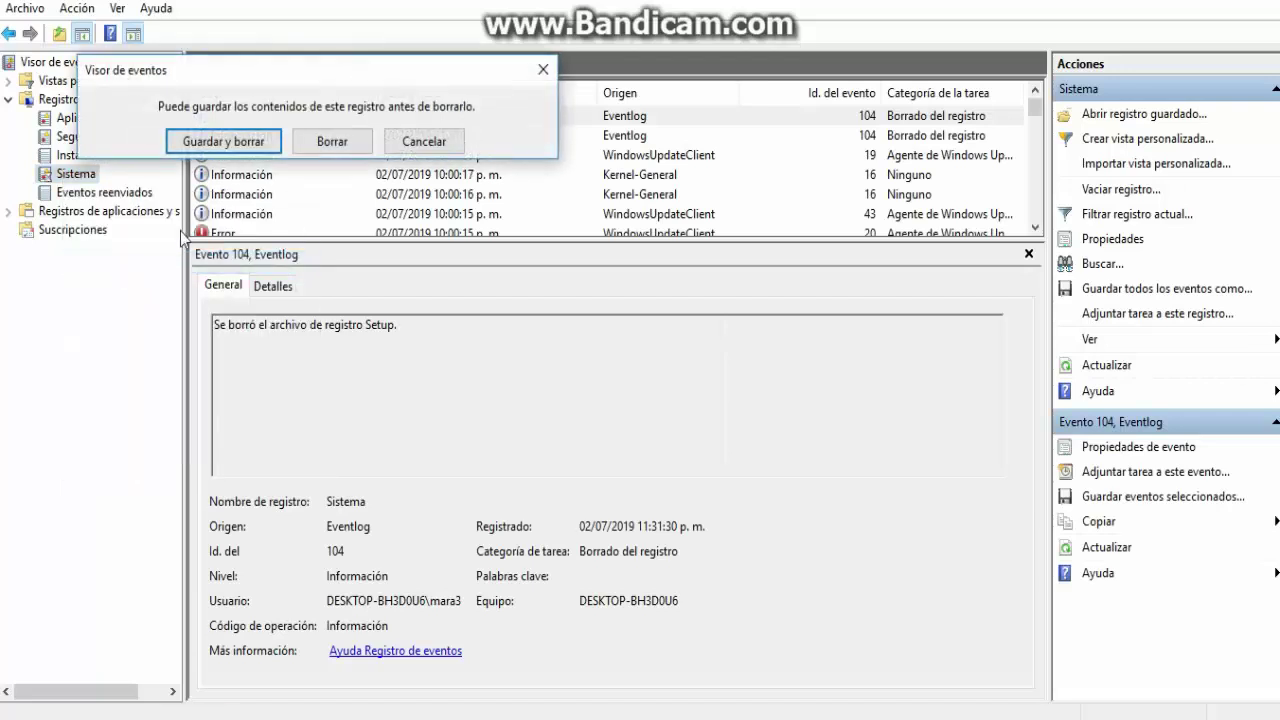
left_click(331, 141)
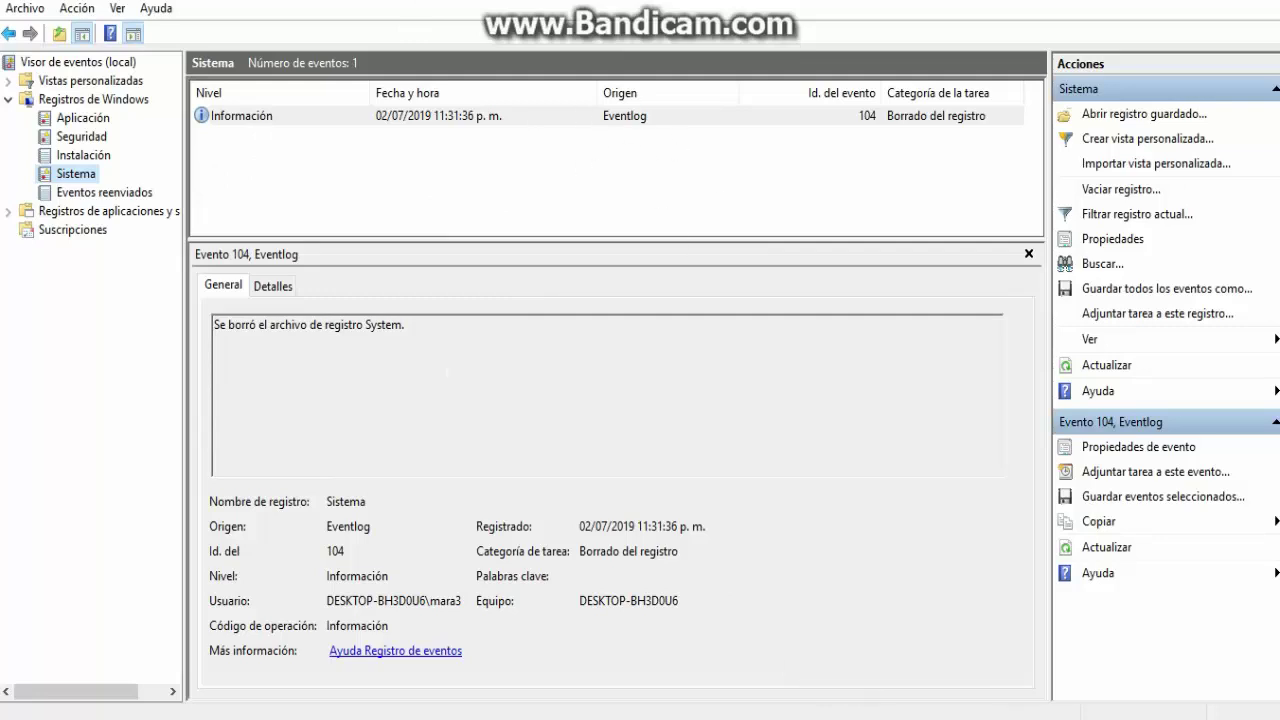
mouse_move(943, 628)
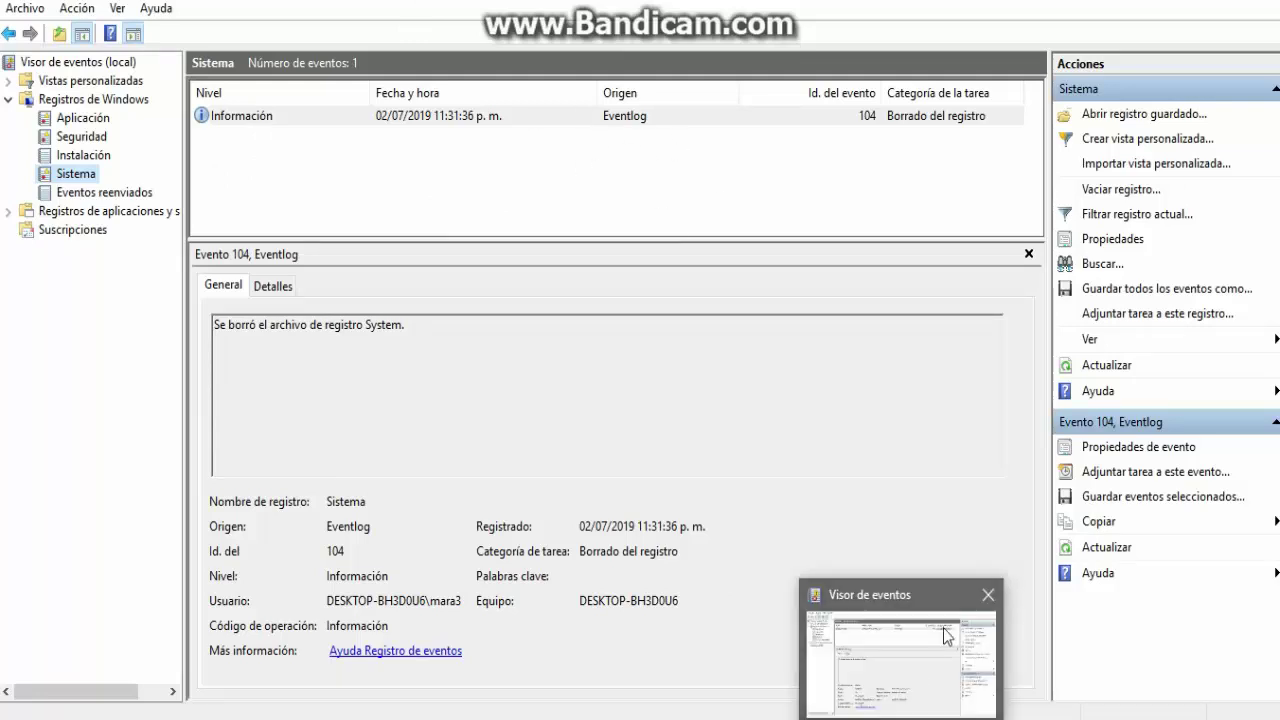
left_click(984, 589)
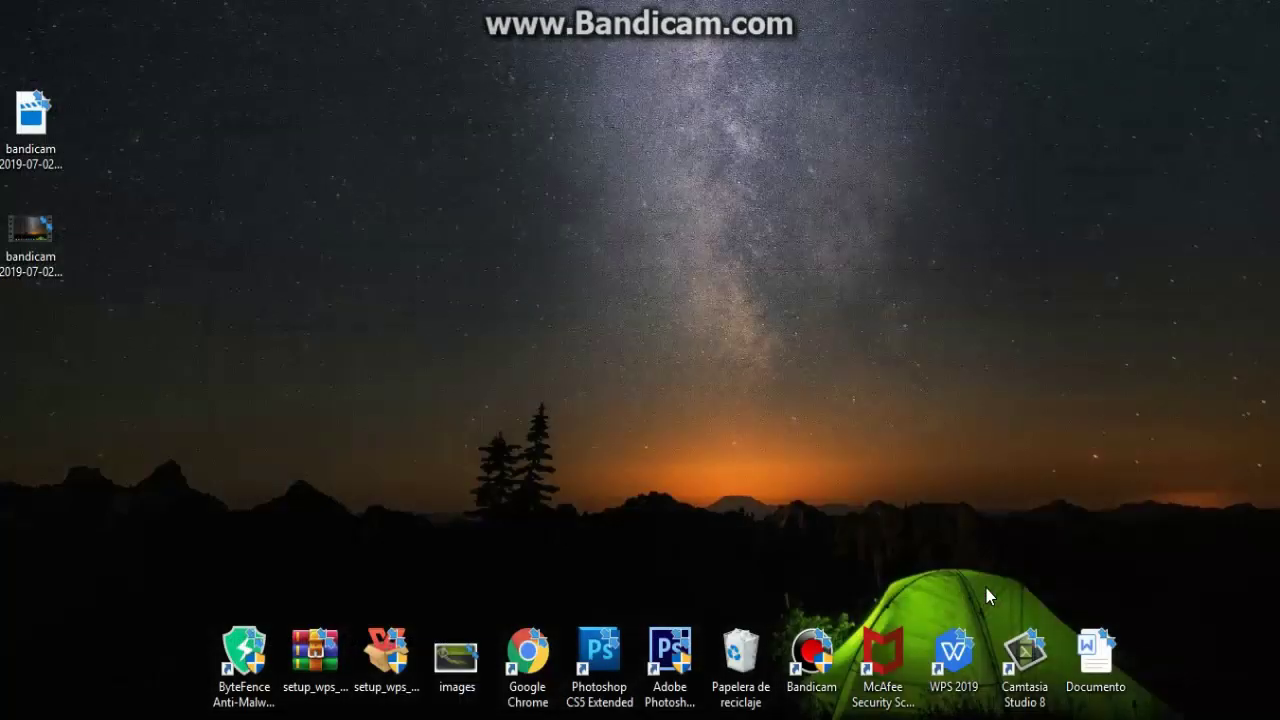
Refresh the Windows desktop three times
right_click(435, 210)
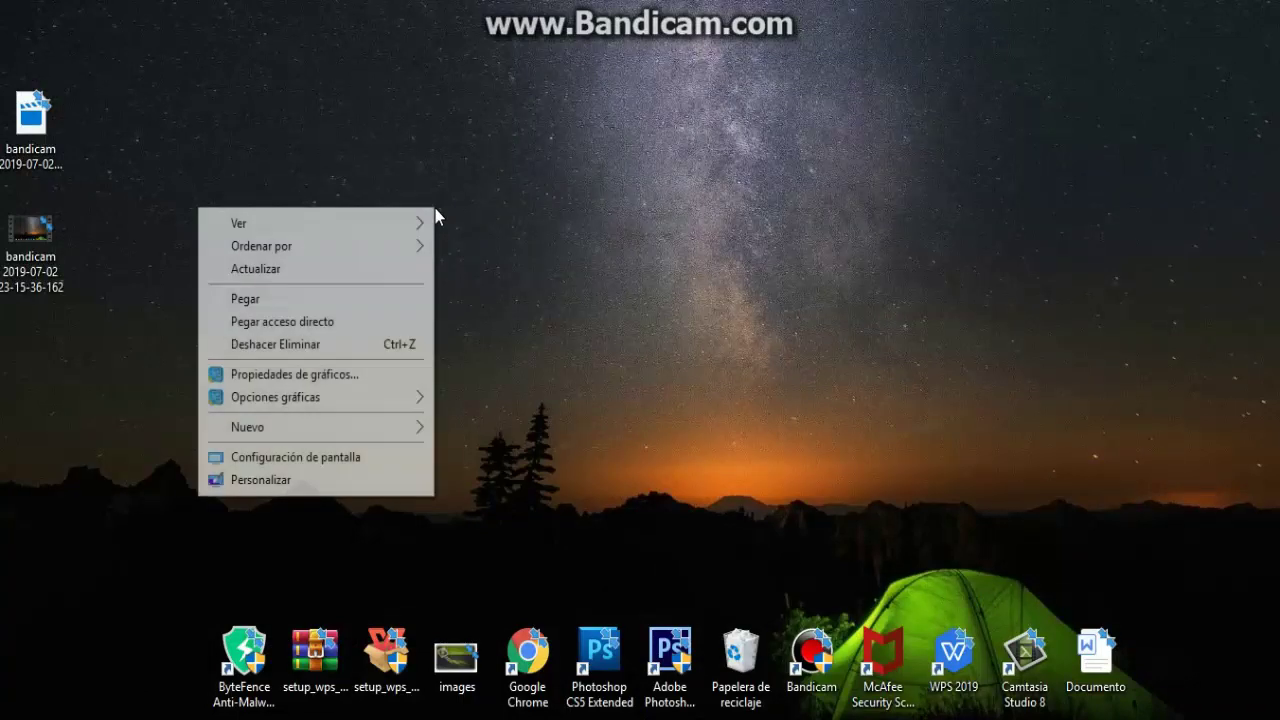
left_click(306, 284)
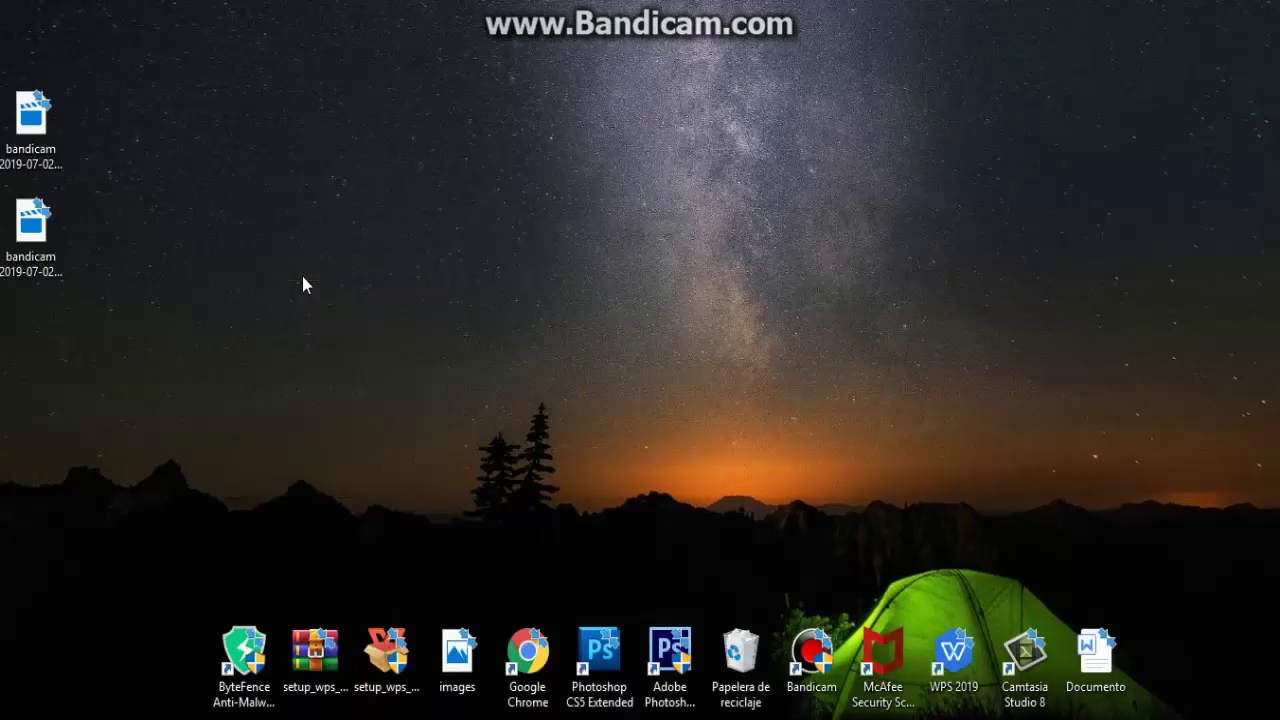
right_click(362, 238)
left_click(300, 309)
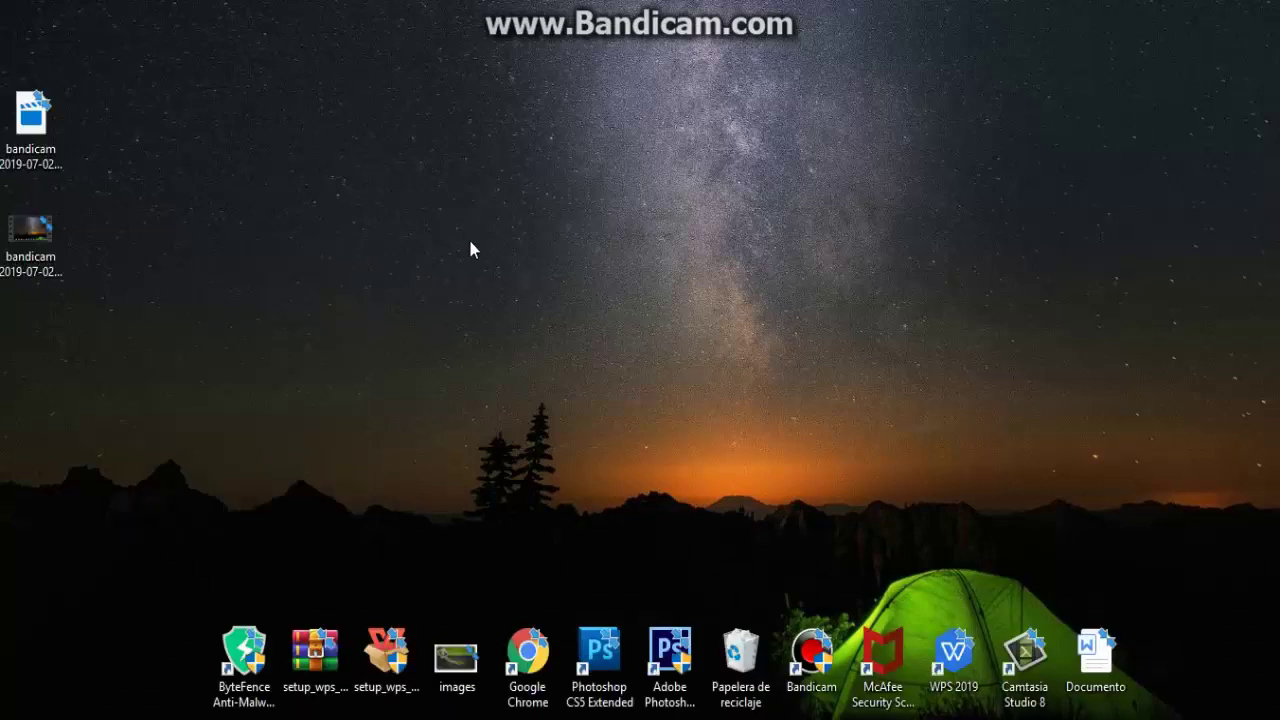
right_click(470, 246)
left_click(337, 307)
Check the available space on OS (C:) in Este equipo and close the window
key("super+e")
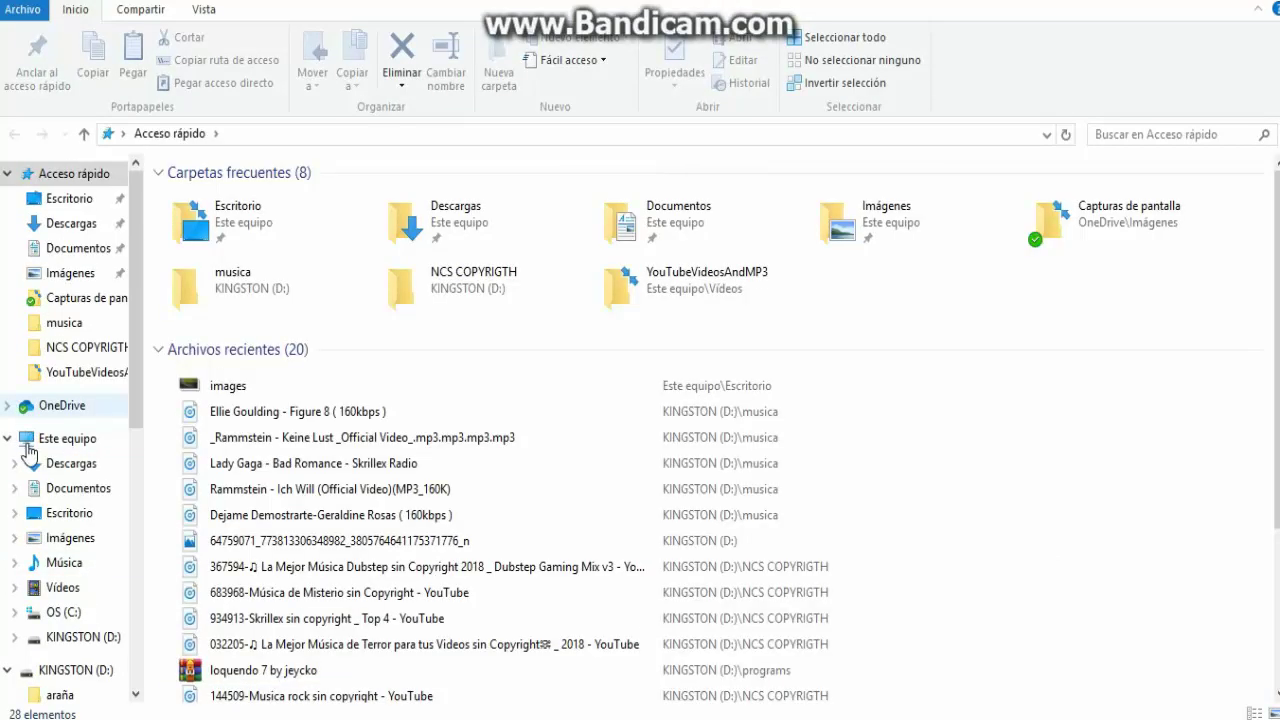
left_click(40, 439)
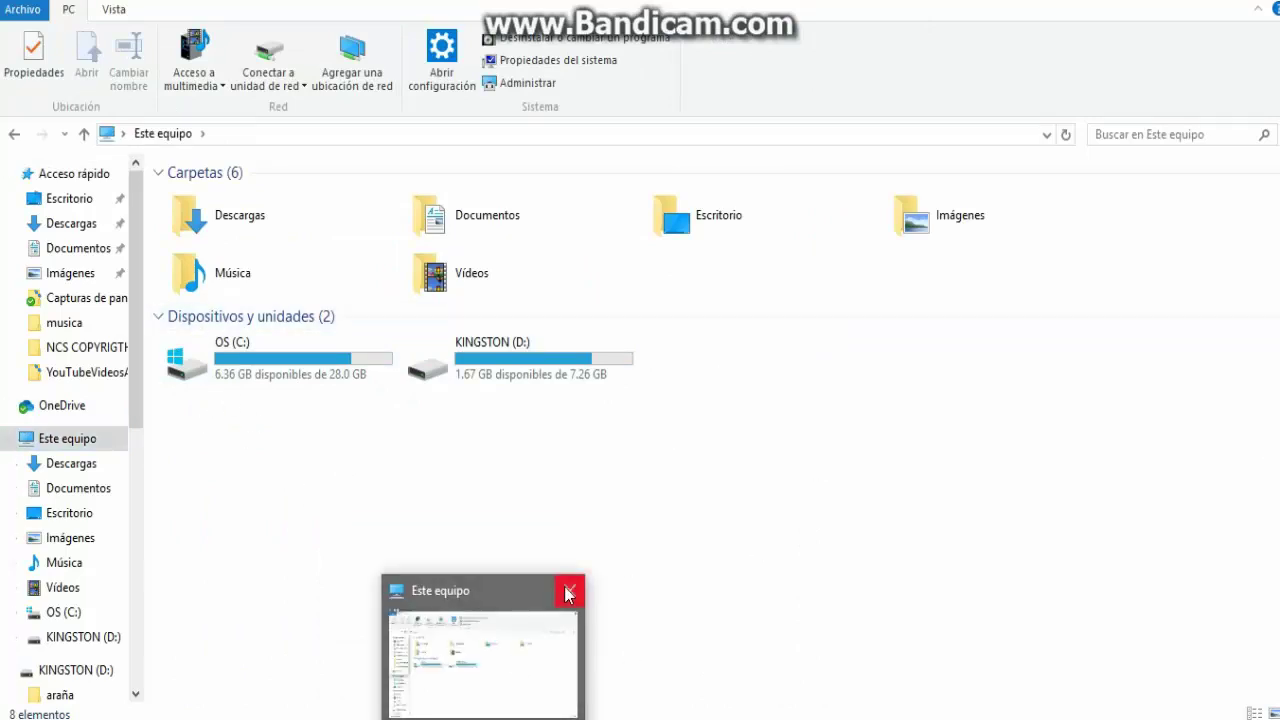
left_click(567, 589)
left_click_drag(565, 327, 652, 355)
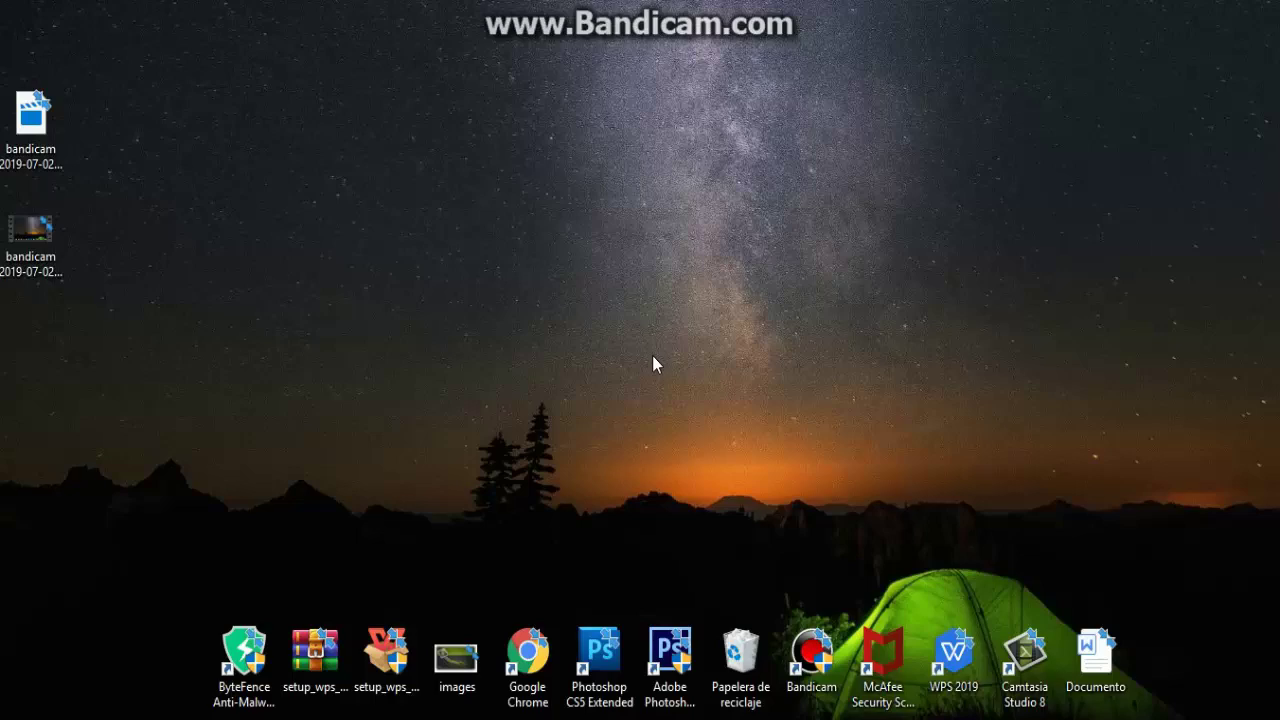
Open the Papelera de reciclaje and empty it, permanently deleting all of its items
double_click(741, 652)
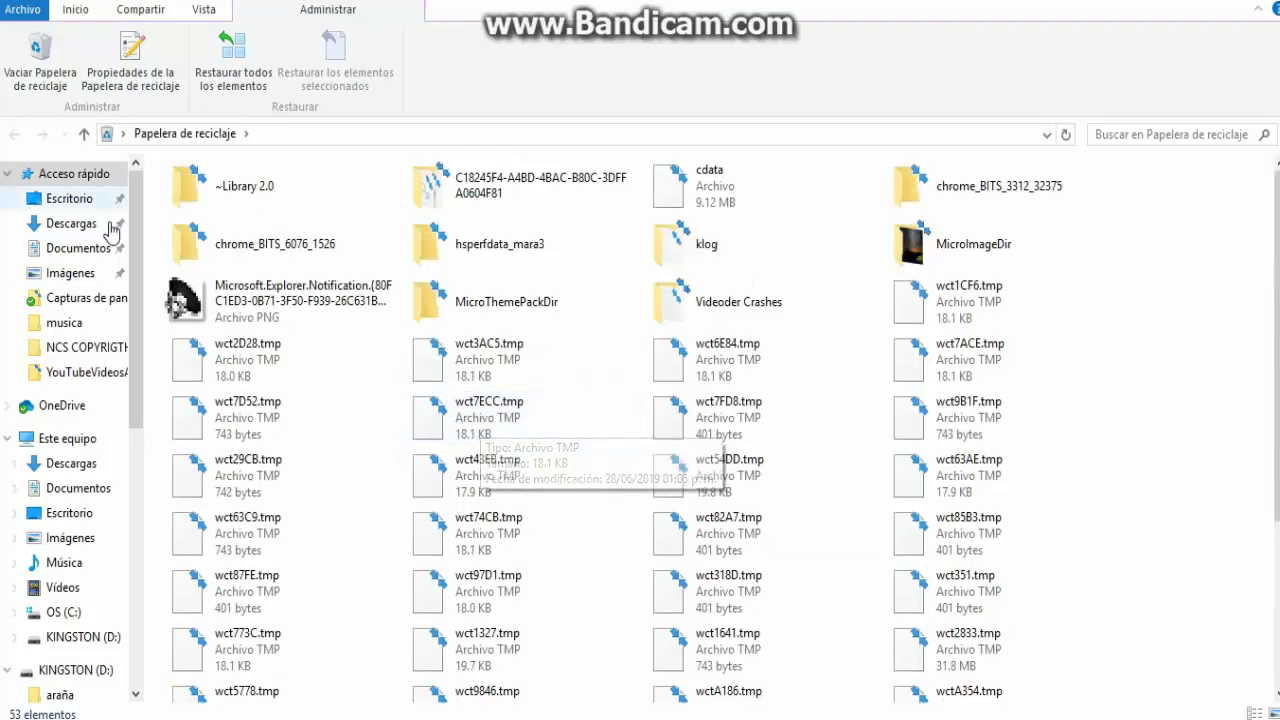
left_click(58, 88)
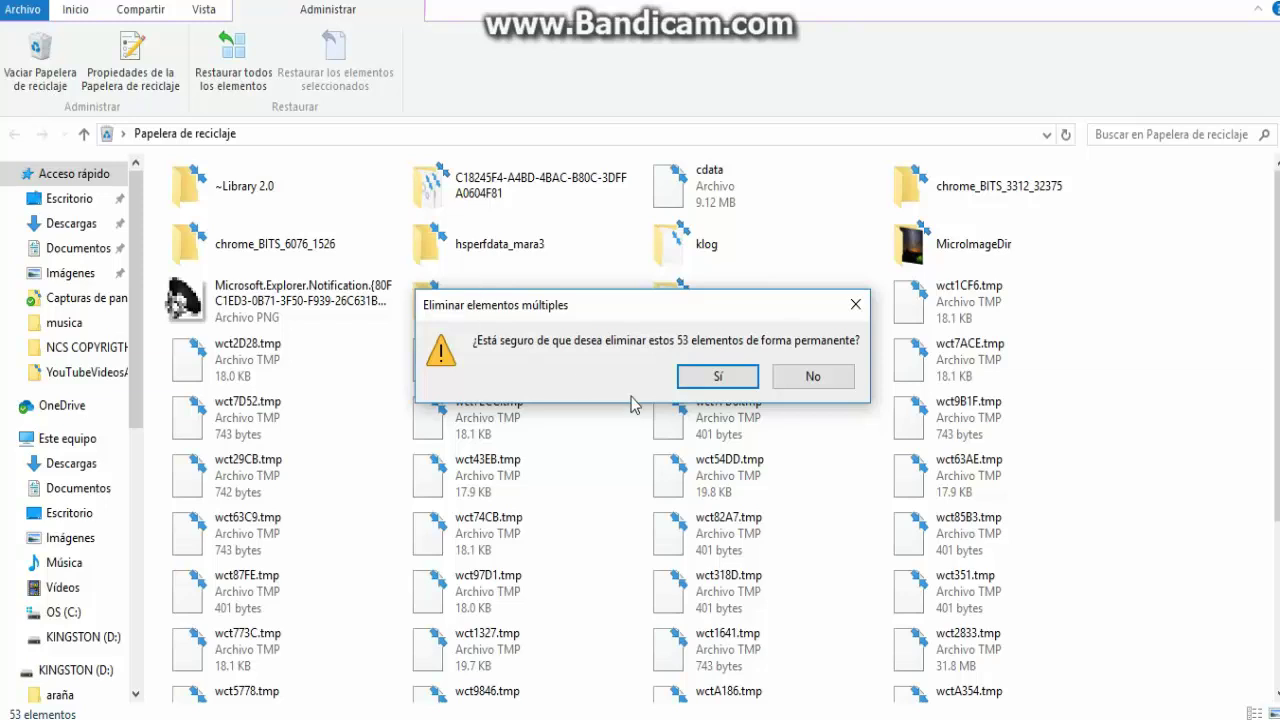
left_click(740, 381)
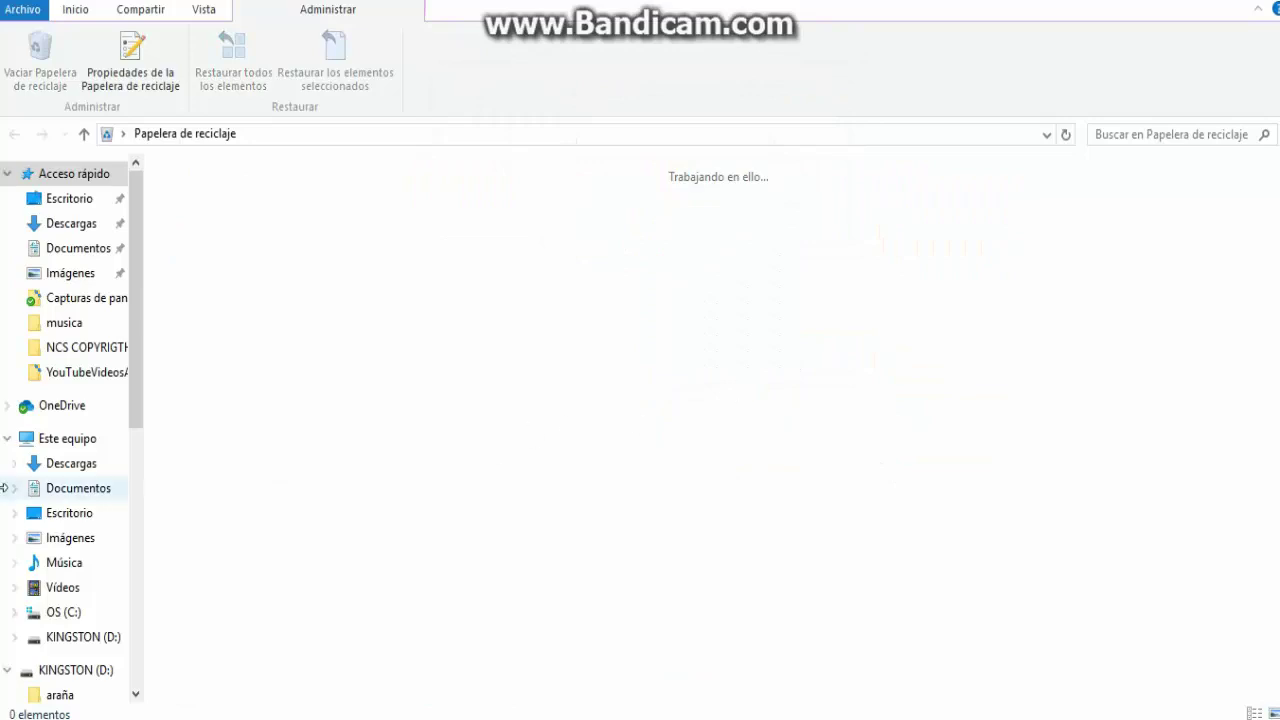
left_click(10, 439)
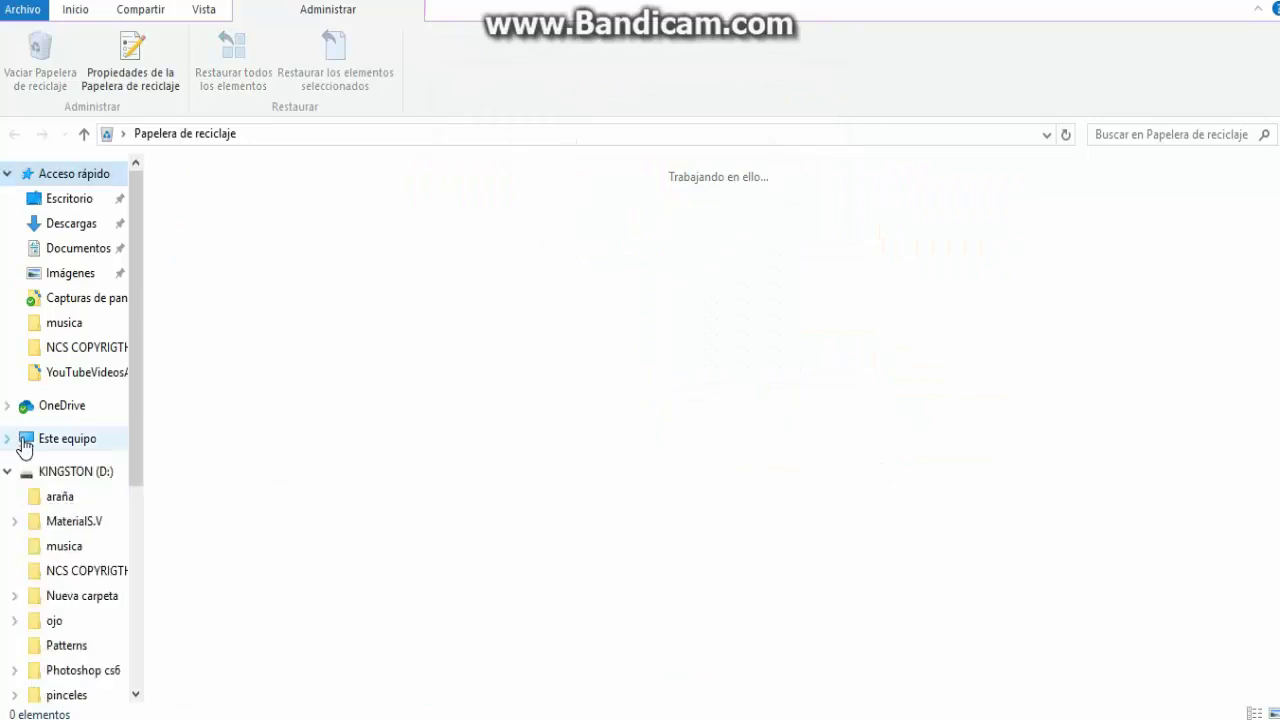
Check the used and available space of OS (C:) in its properties from Este equipo, and close the properties and the open window
left_click(30, 439)
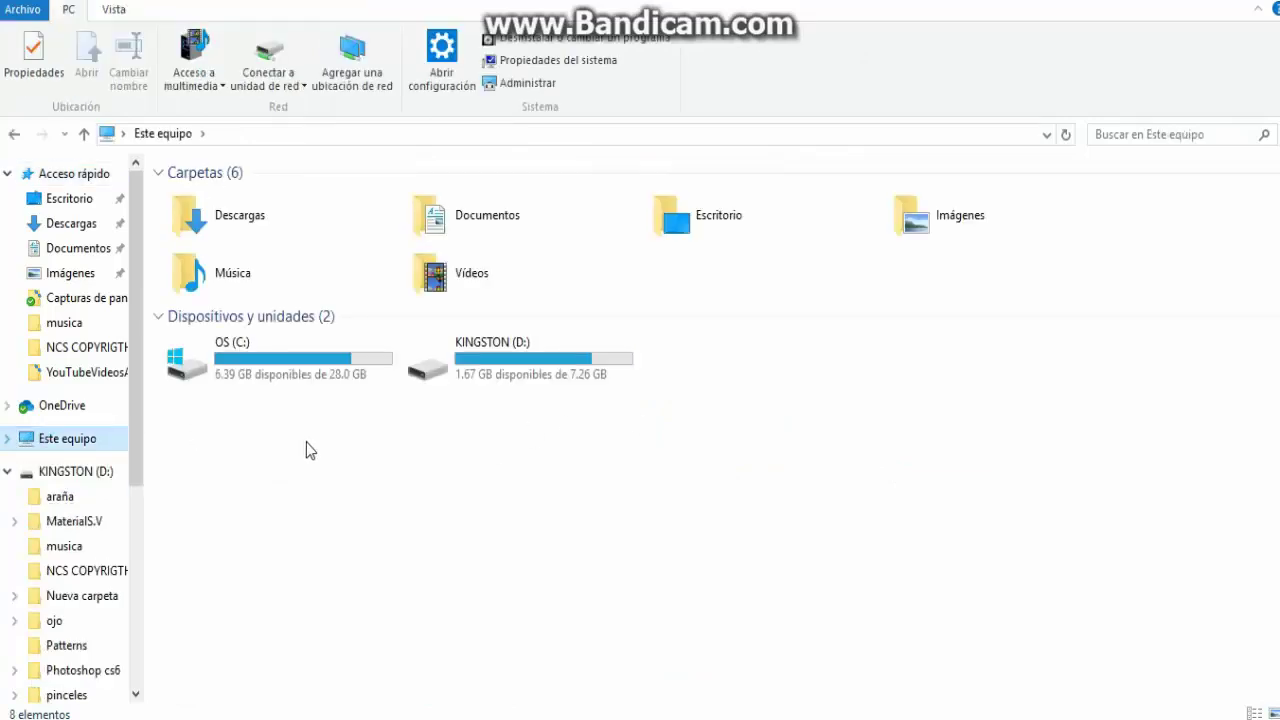
right_click(318, 372)
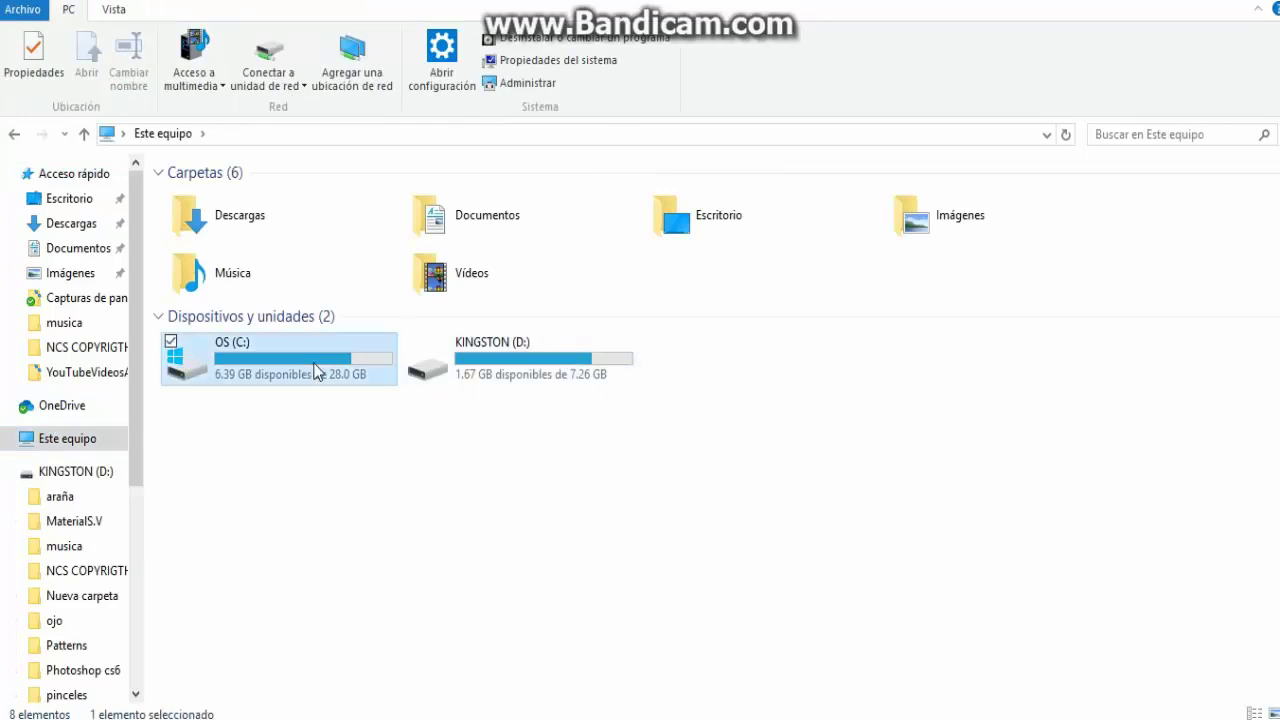
left_click(188, 708)
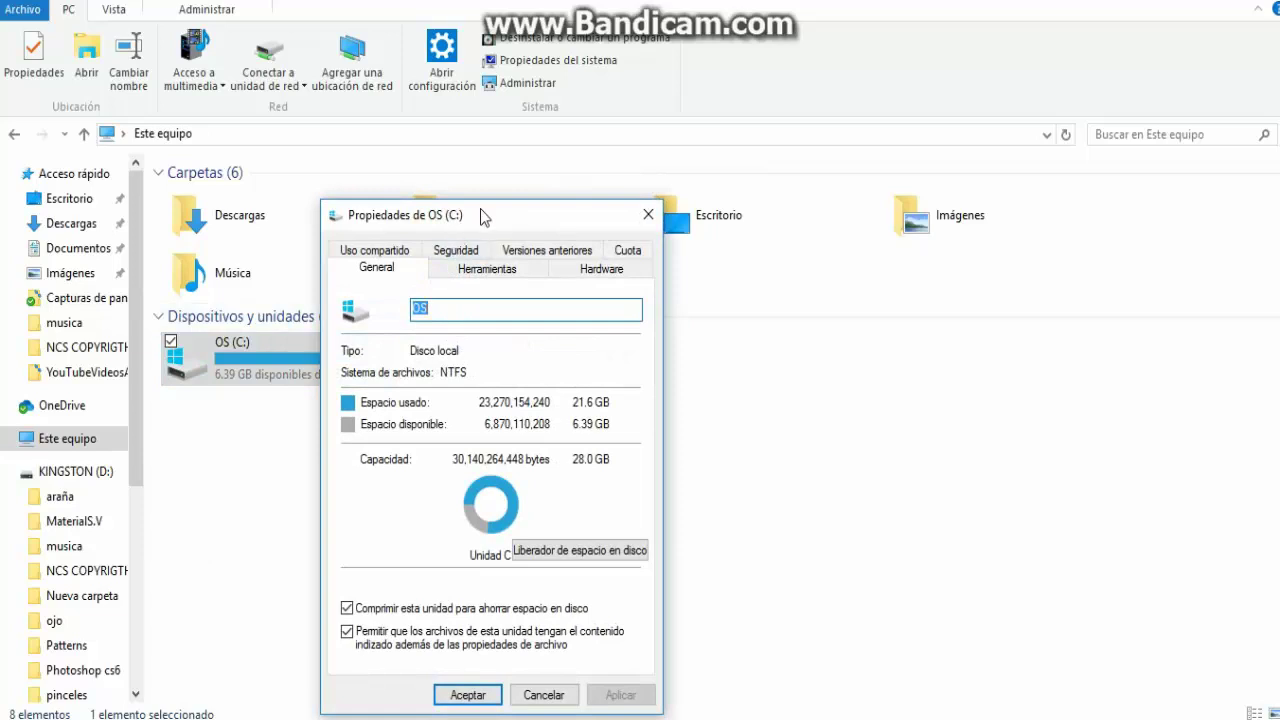
left_click_drag(486, 217, 569, 107)
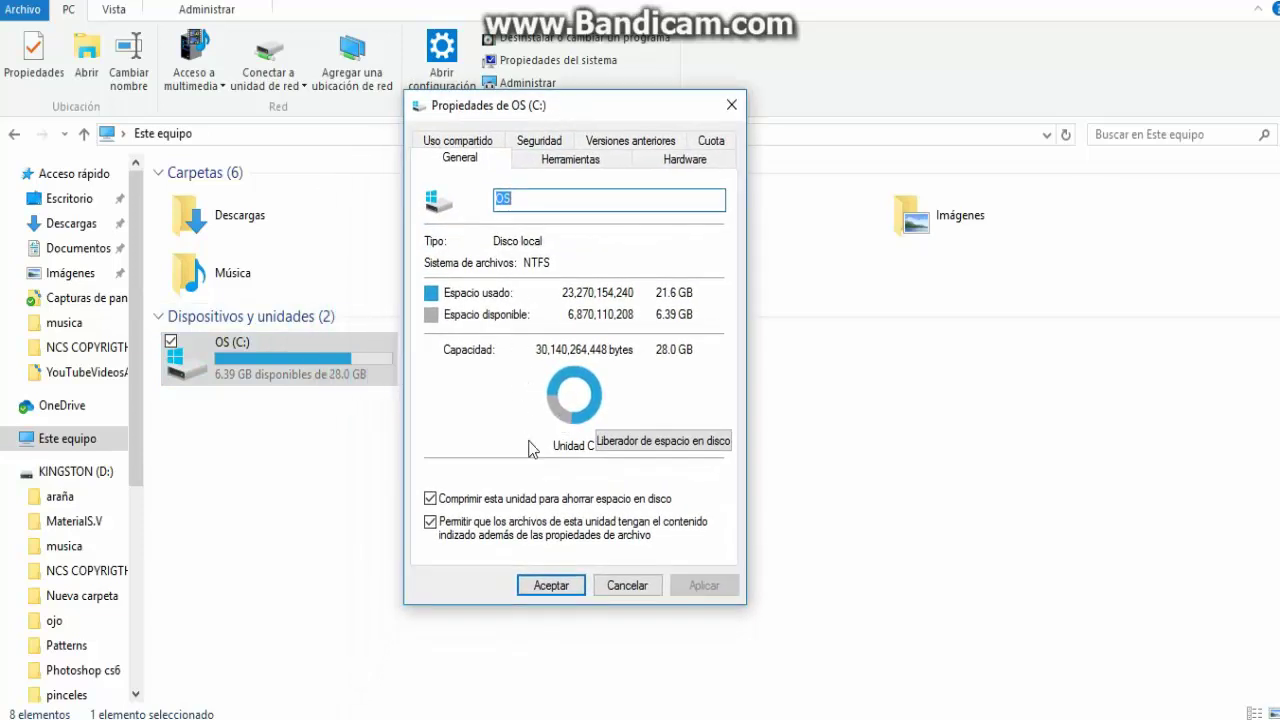
left_click(553, 587)
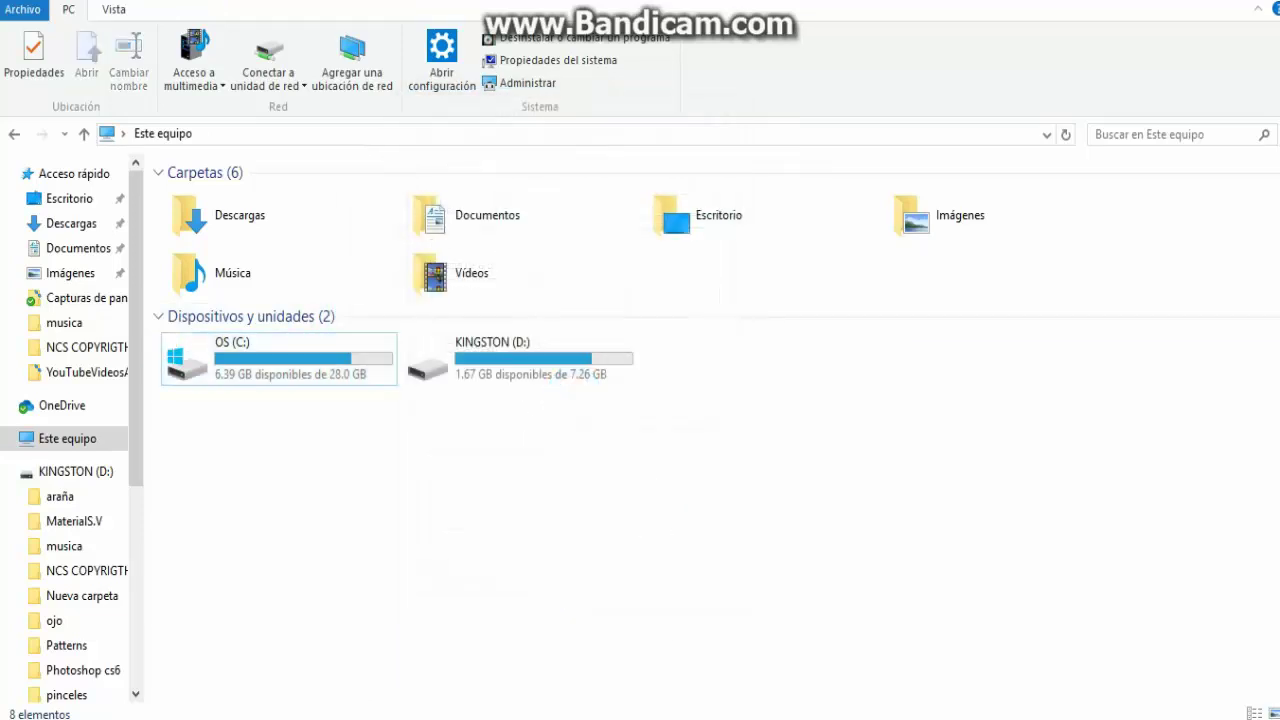
mouse_move(486, 716)
left_click(568, 590)
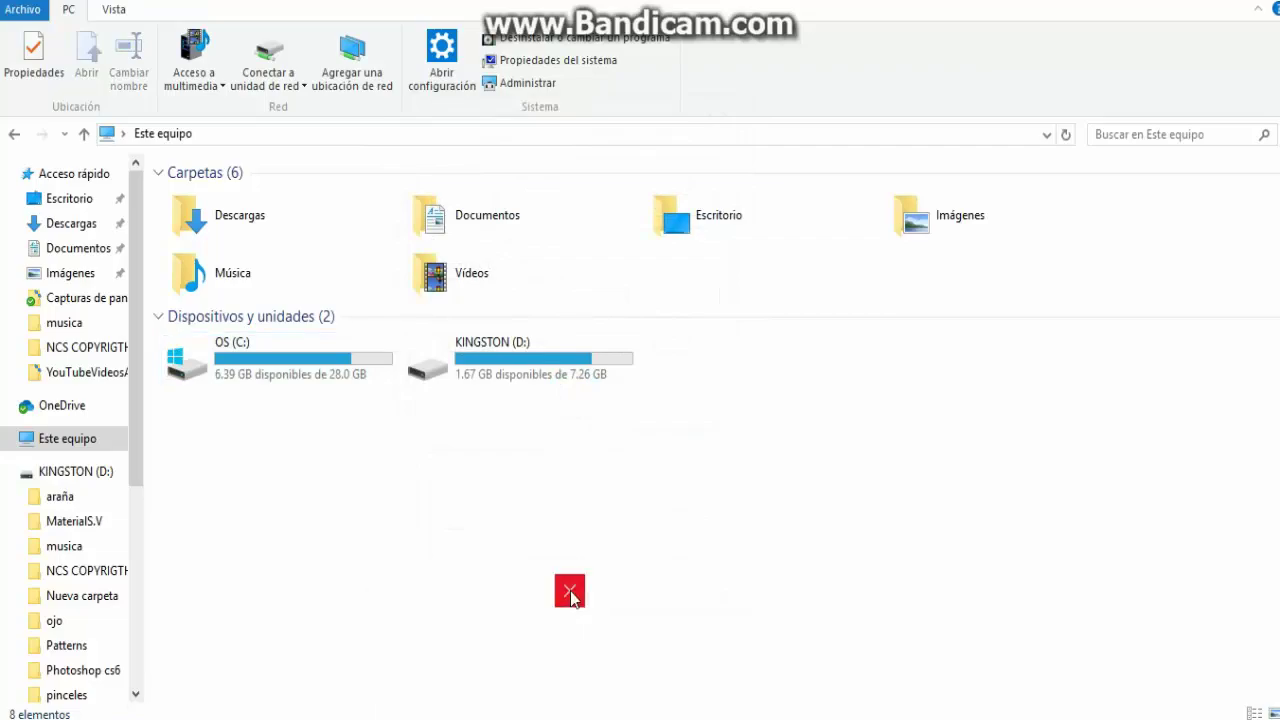